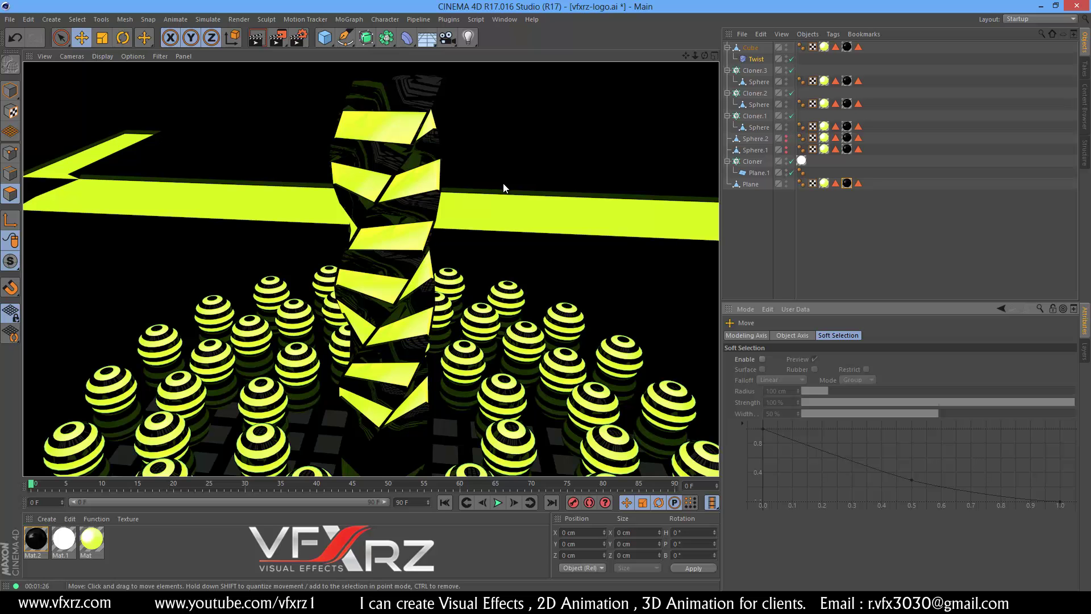
# - Create a new empty project, Untitled 4, at 30 FPS and 90 frames
pyautogui.click(10, 19)
pyautogui.click(209, 120)
pyautogui.click(10, 19)
pyautogui.click(20, 27)
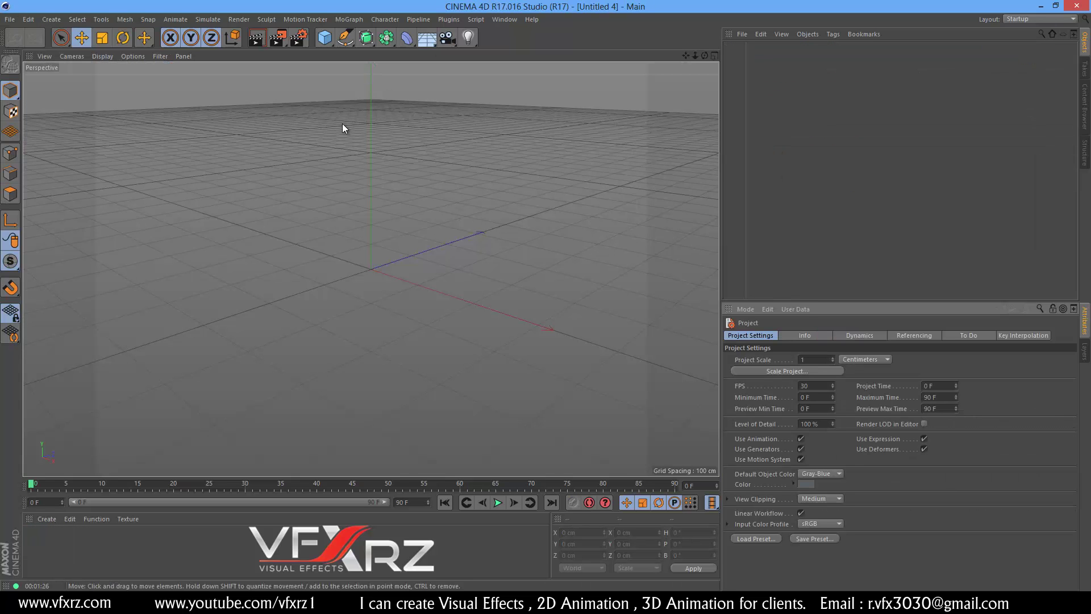
# - Add a Plane and stretch it to about 1015 by 921 cm
pyautogui.click(325, 37)
pyautogui.click(431, 75)
pyautogui.moveTo(444, 242); pyautogui.dragTo(581, 211)
pyautogui.moveTo(493, 227); pyautogui.dragTo(516, 222)
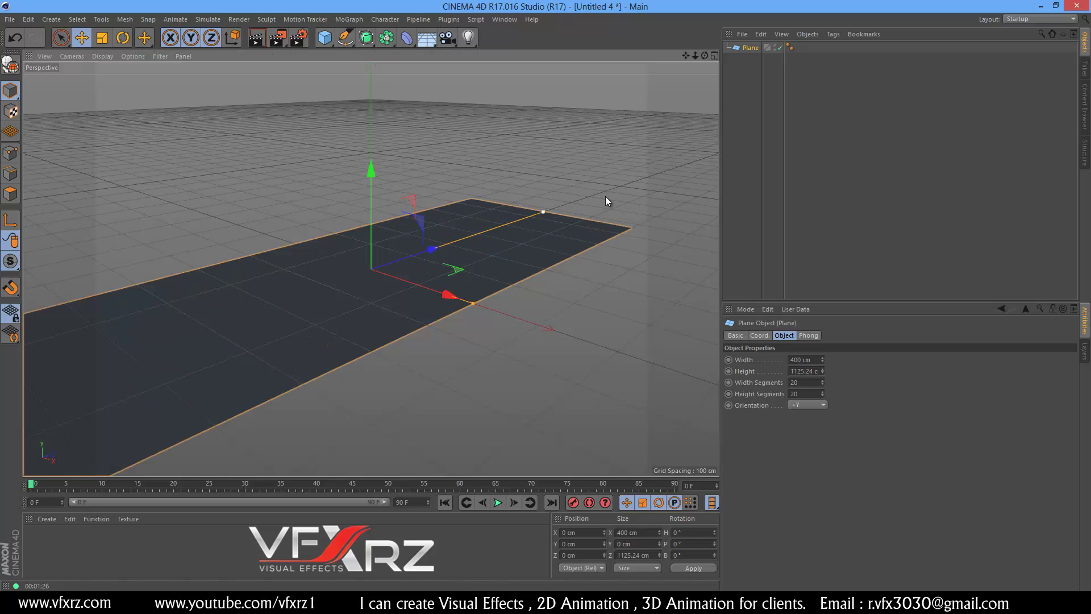
pyautogui.moveTo(472, 305); pyautogui.dragTo(714, 422)
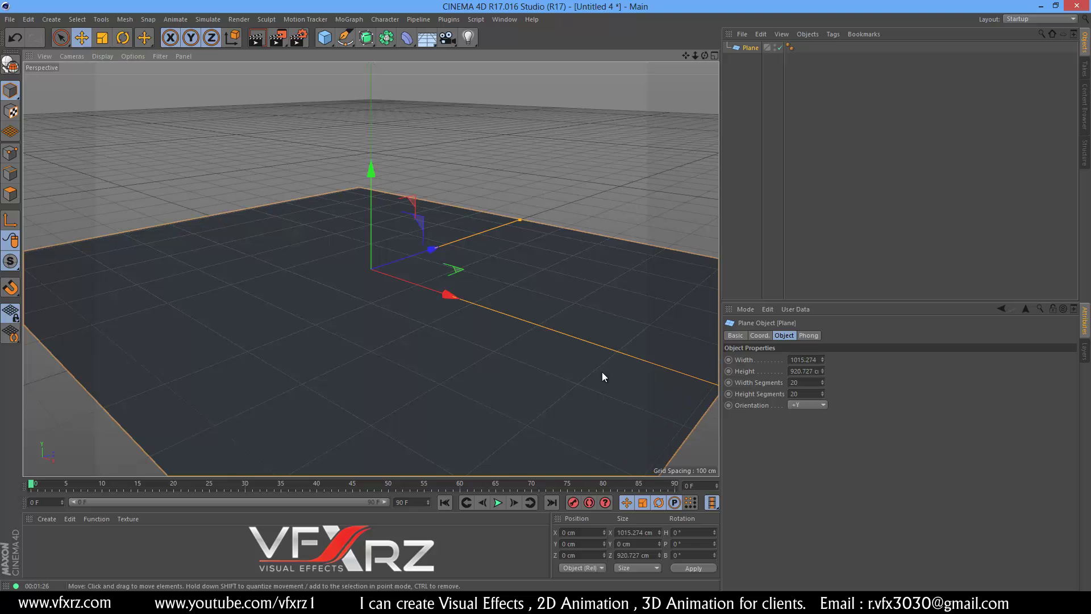
# - Switch the viewport to Gouraud Shading (Lines) and orbit around the plane
pyautogui.click(101, 56)
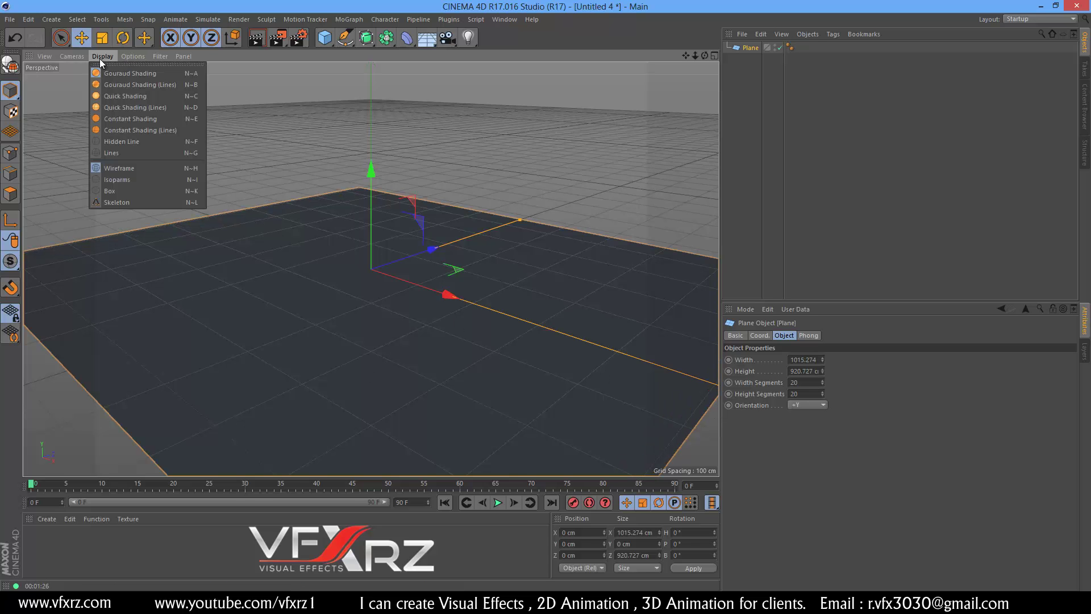
pyautogui.click(108, 85)
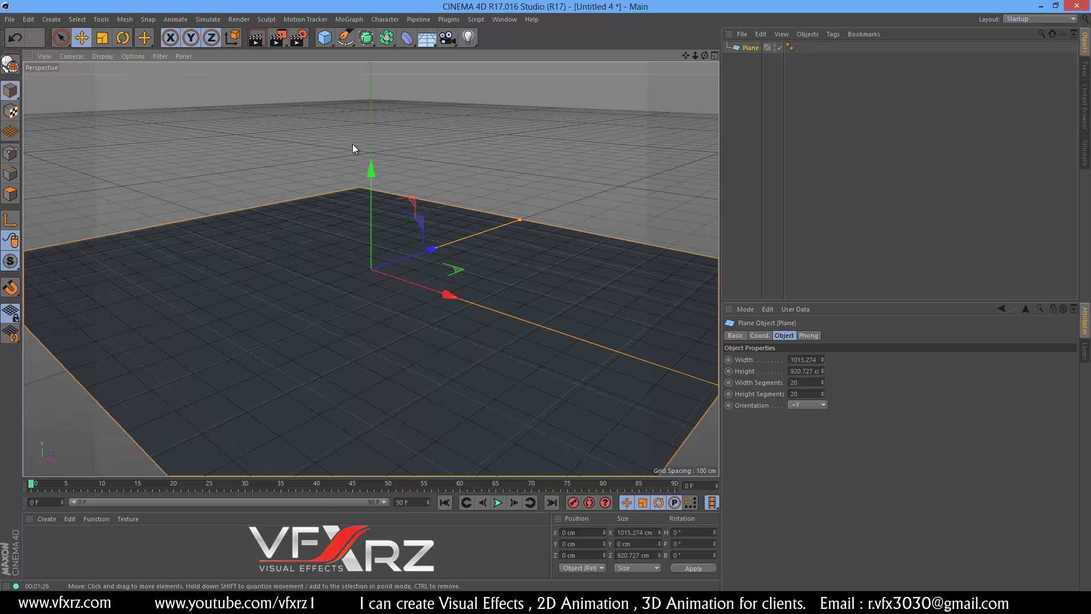
pyautogui.moveTo(704, 55); pyautogui.dragTo(547, 295)
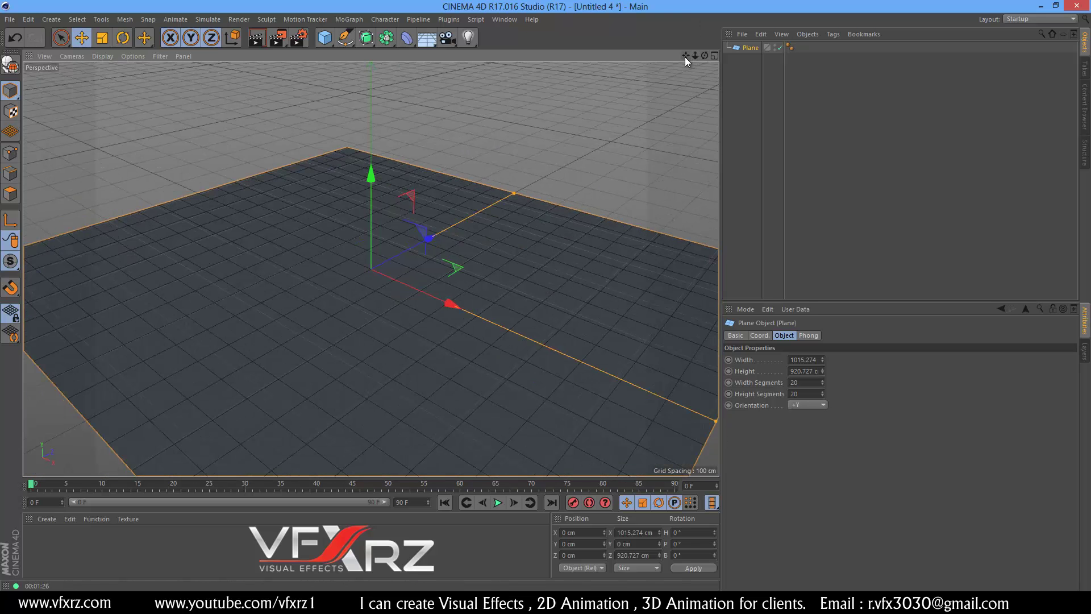
pyautogui.moveTo(686, 55); pyautogui.dragTo(676, 62)
pyautogui.click(322, 35)
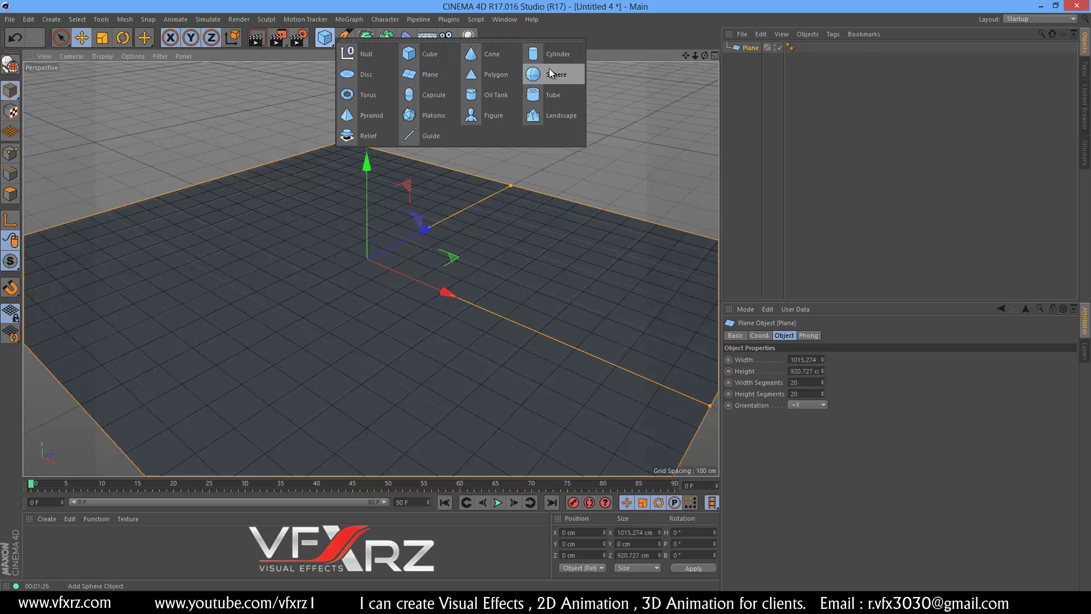
# - Add a 100 cm Sphere and raise it to about Y 75 cm above the plane
pyautogui.click(561, 77)
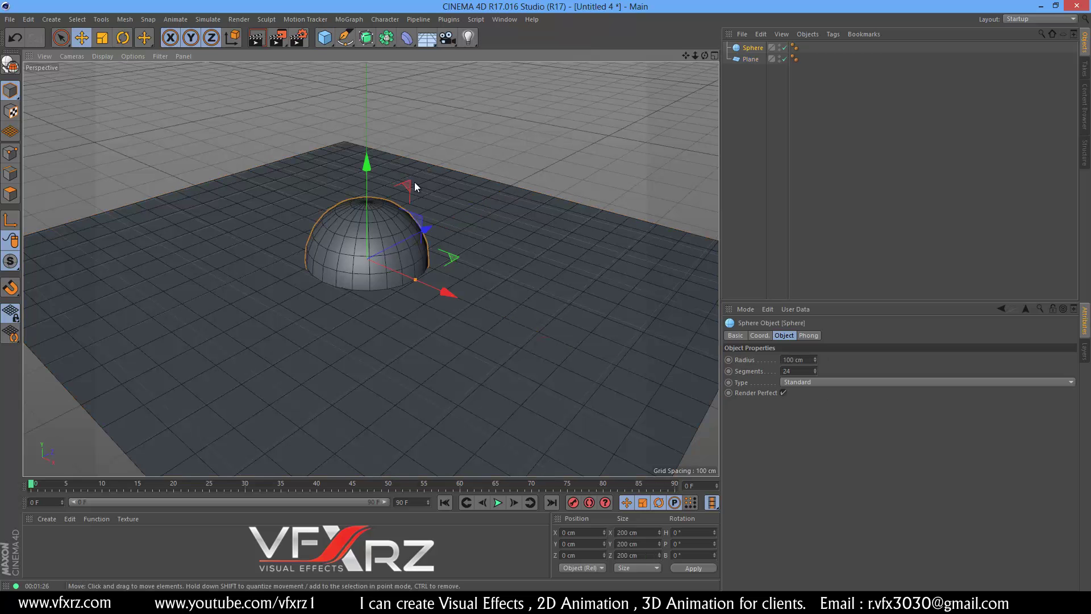
pyautogui.moveTo(373, 164); pyautogui.dragTo(358, 118)
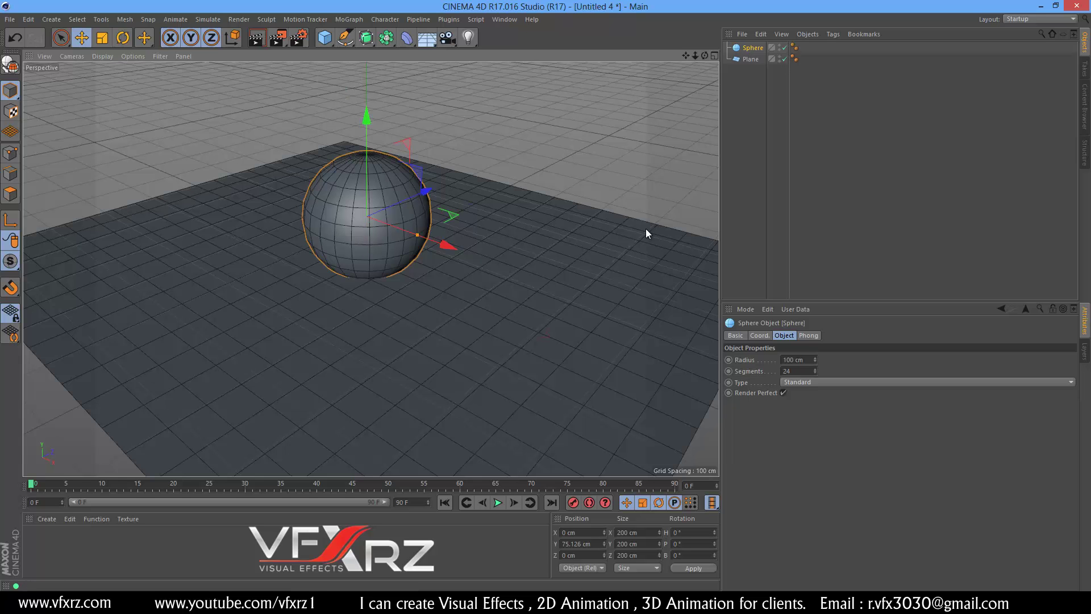
pyautogui.moveTo(705, 55); pyautogui.dragTo(550, 297)
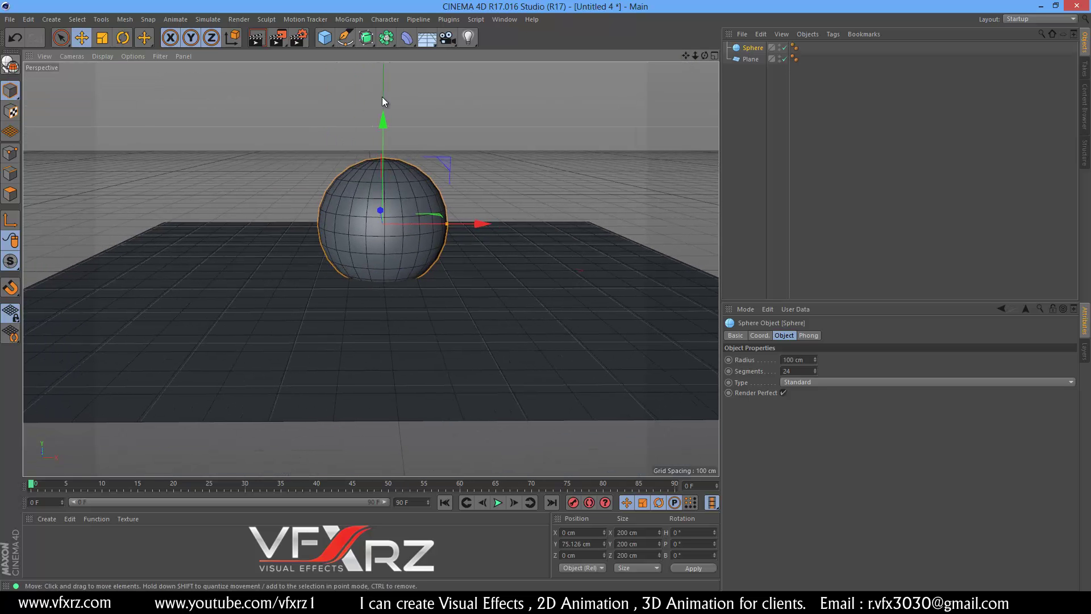
# - Make the sphere editable and switch to Polygon mode with Ring Selection
pyautogui.click(9, 61)
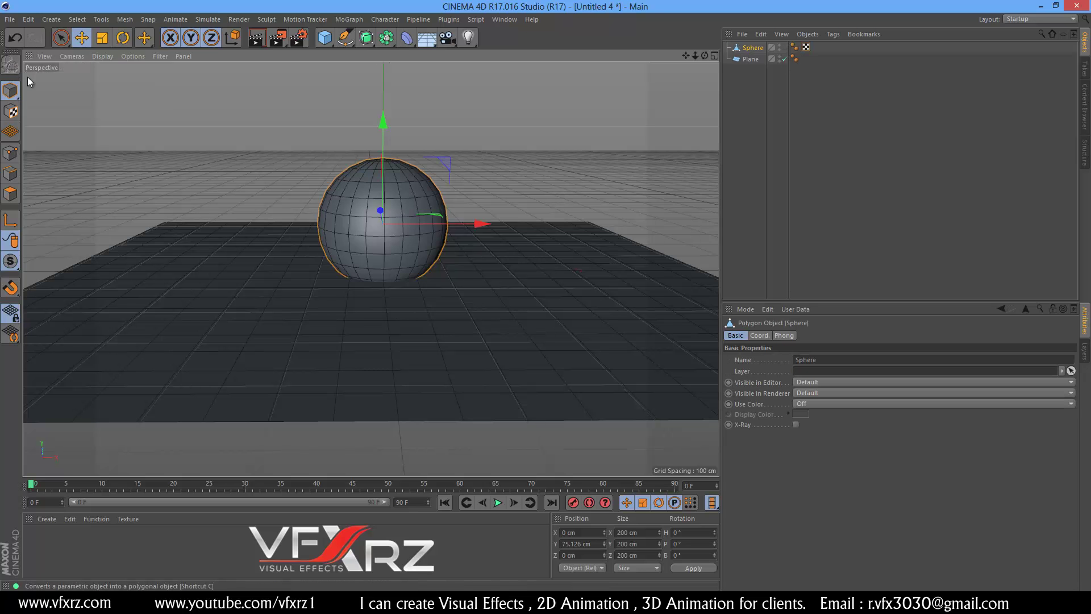
pyautogui.click(6, 197)
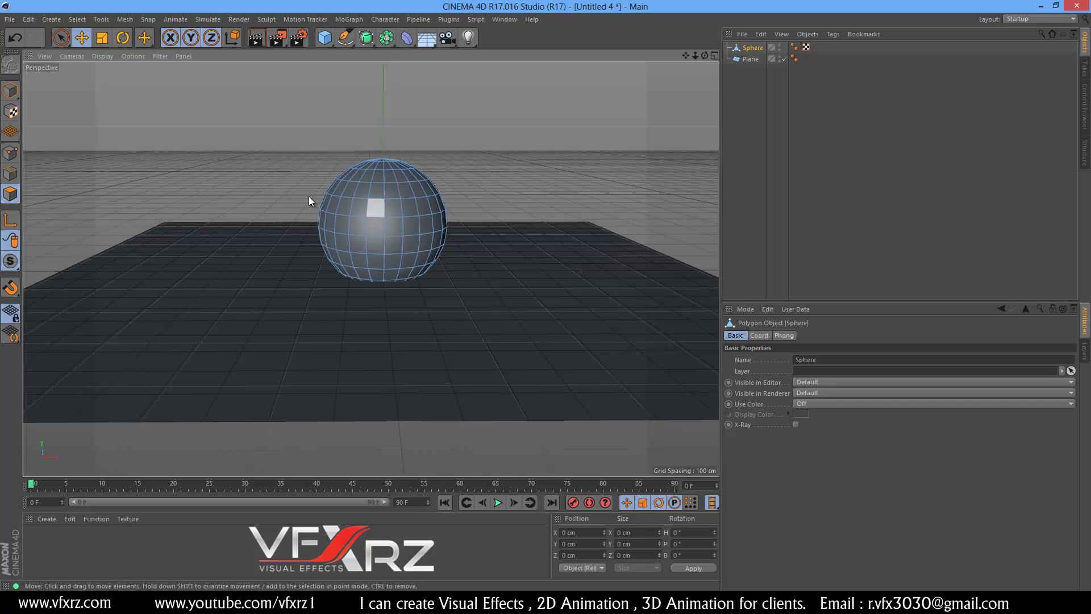
pyautogui.click(362, 211)
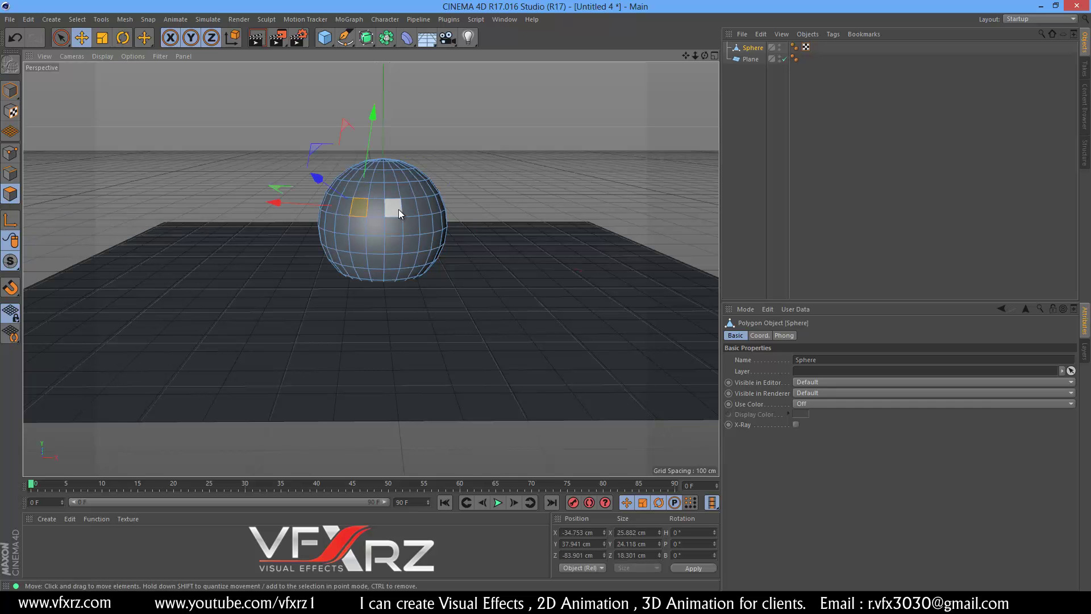
pyautogui.click(82, 19)
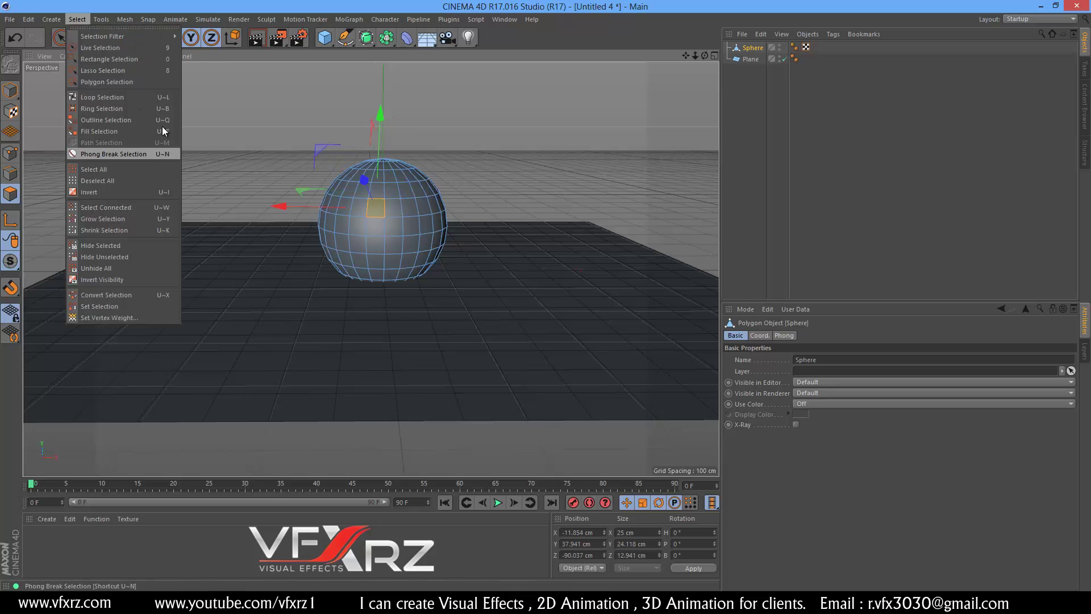
pyautogui.click(98, 108)
# - Select five alternating horizontal polygon rings on the sphere
pyautogui.click(397, 204)
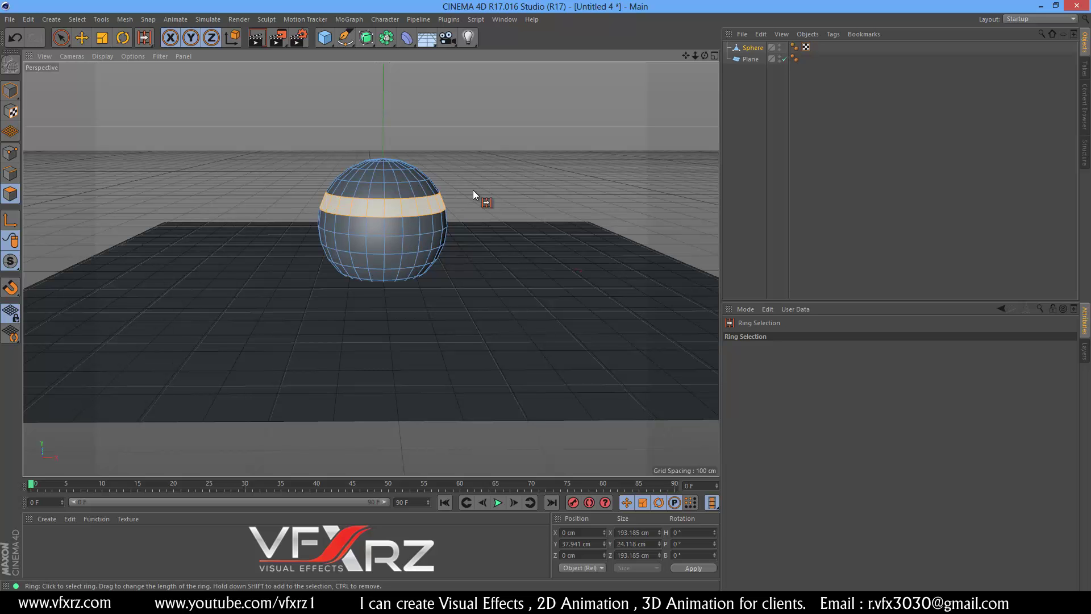
pyautogui.keyDown('shift'); pyautogui.click(404, 242); pyautogui.keyUp('shift')
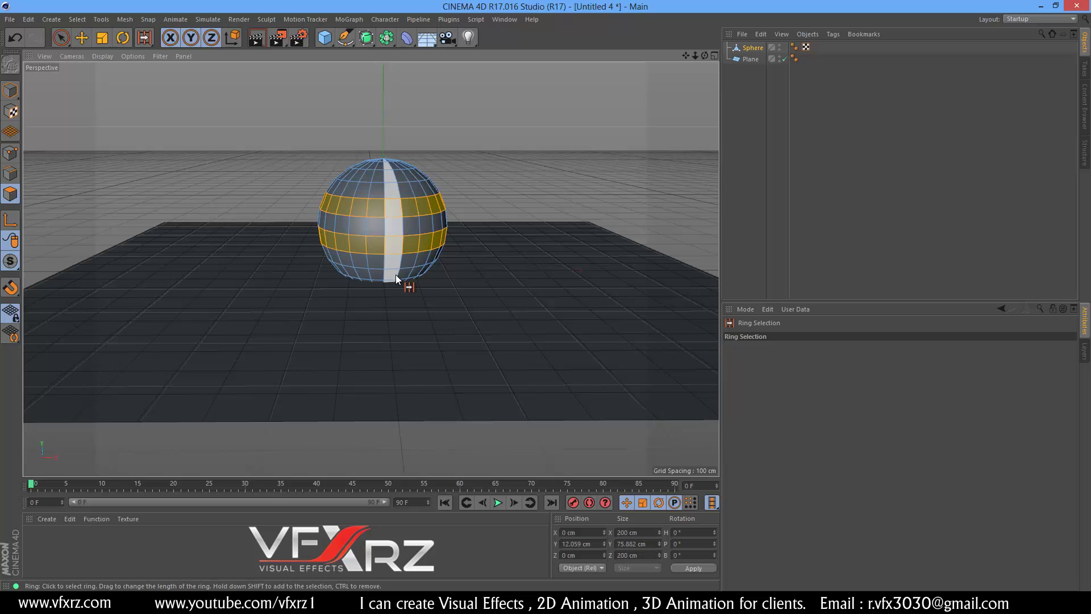
pyautogui.keyDown('shift'); pyautogui.click(398, 274); pyautogui.keyUp('shift')
pyautogui.keyDown('shift'); pyautogui.click(387, 183); pyautogui.keyUp('shift')
pyautogui.keyDown('shift'); pyautogui.click(387, 175); pyautogui.keyUp('shift')
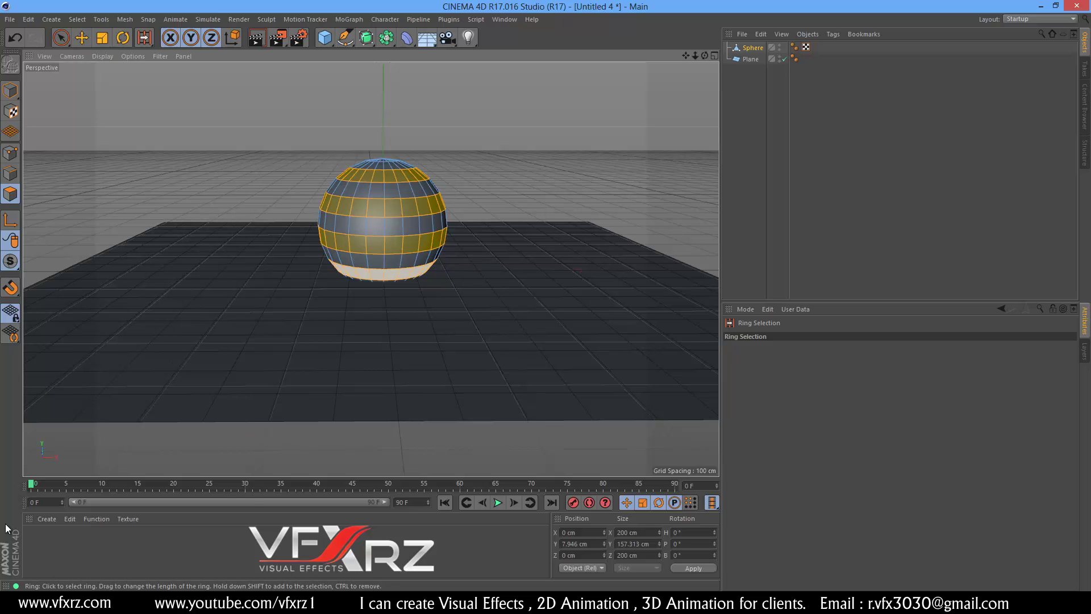
pyautogui.click(46, 519)
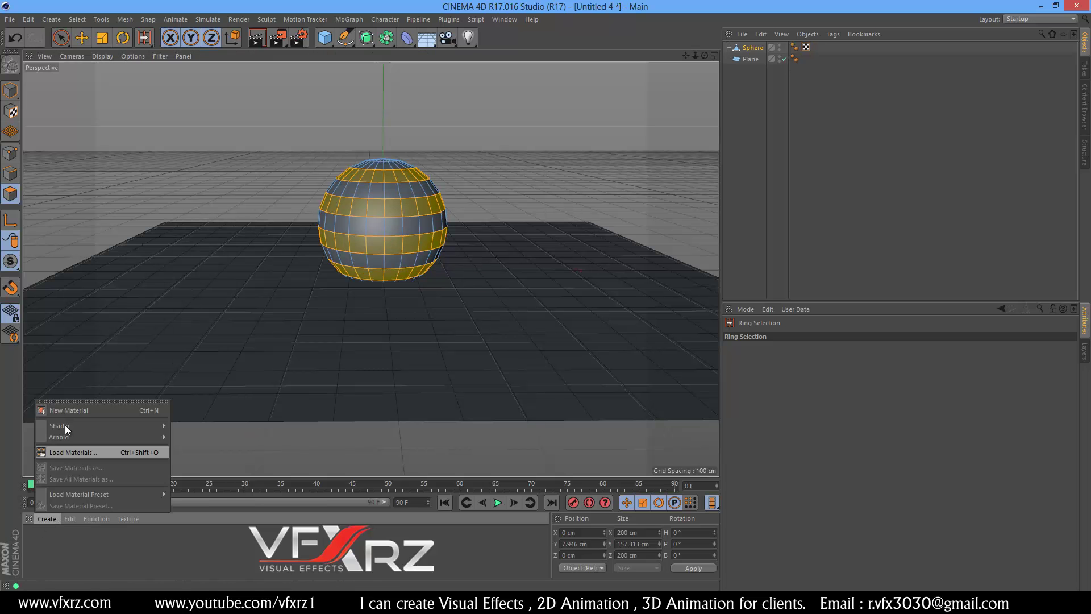
# - Create a new material, Mat, and turn on a fully saturated red Luminance
pyautogui.click(63, 407)
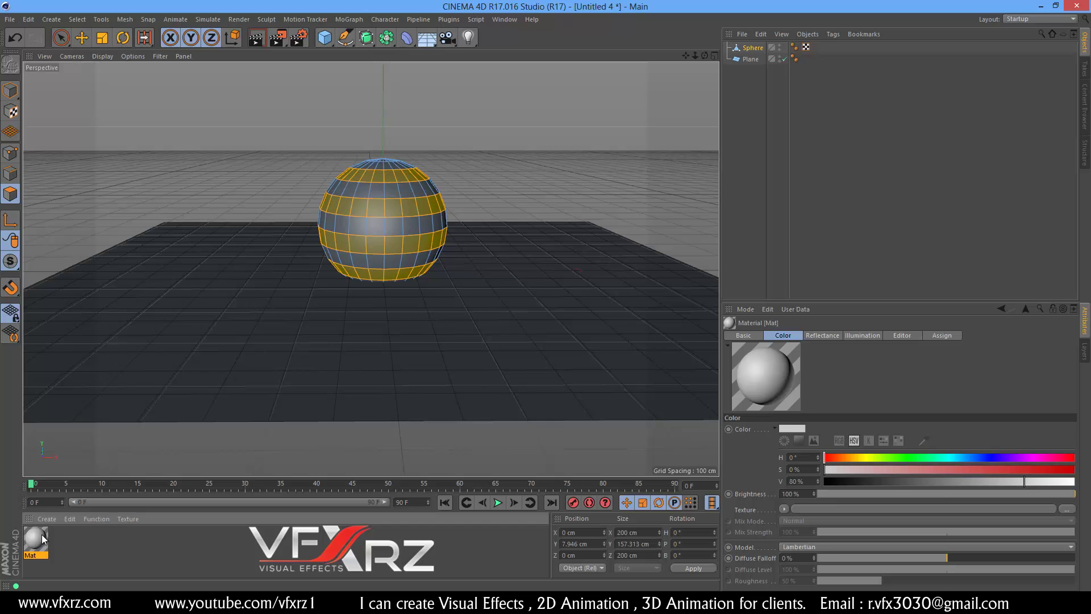
pyautogui.doubleClick(32, 543)
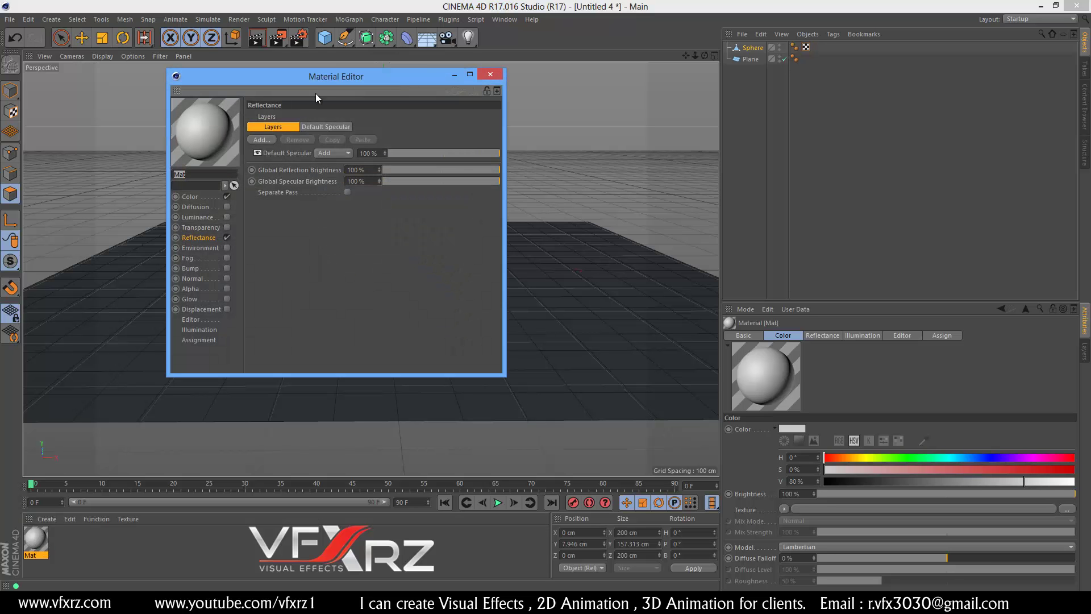
pyautogui.moveTo(315, 78); pyautogui.dragTo(704, 83)
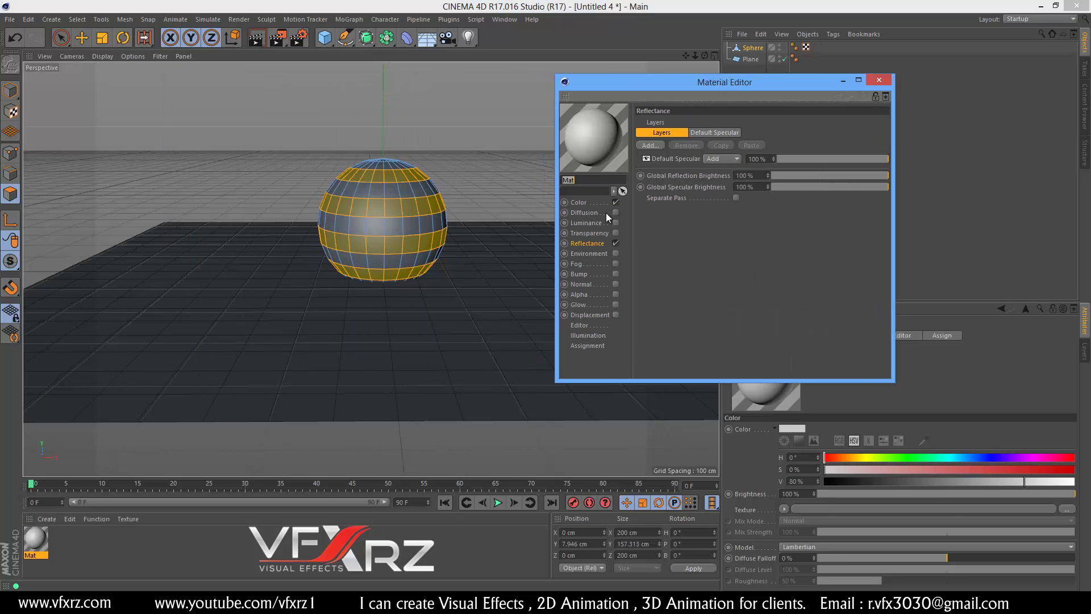
pyautogui.click(596, 224)
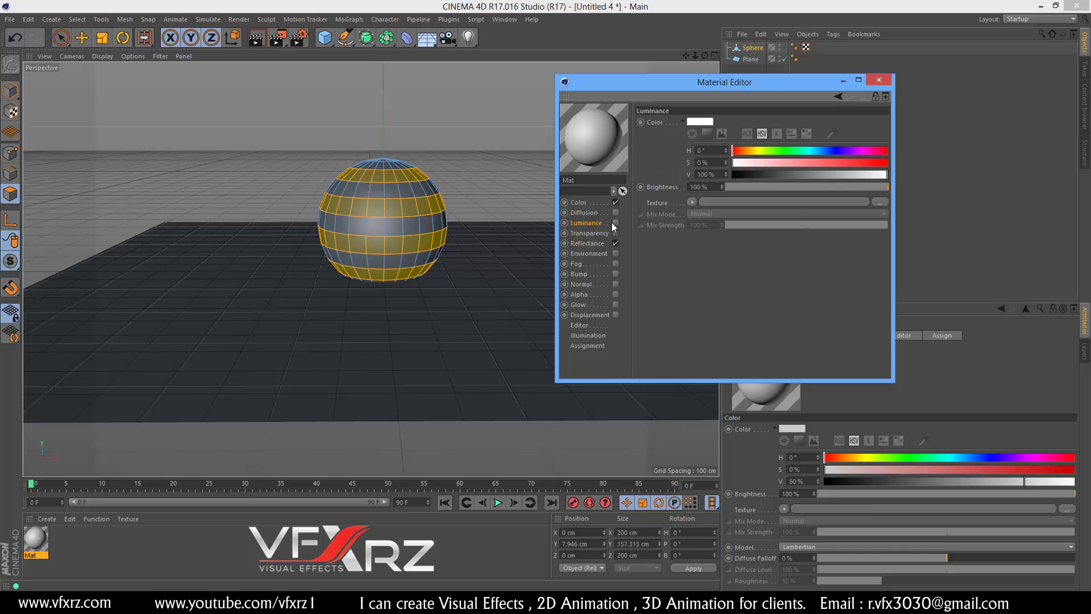
pyautogui.click(615, 223)
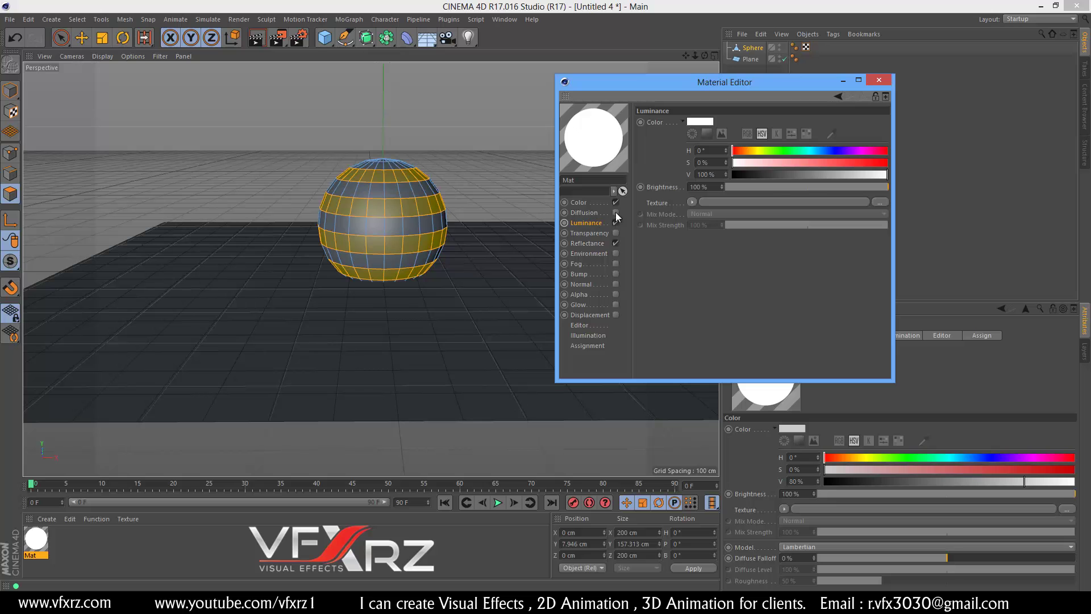
pyautogui.click(705, 122)
pyautogui.moveTo(701, 137); pyautogui.dragTo(779, 136)
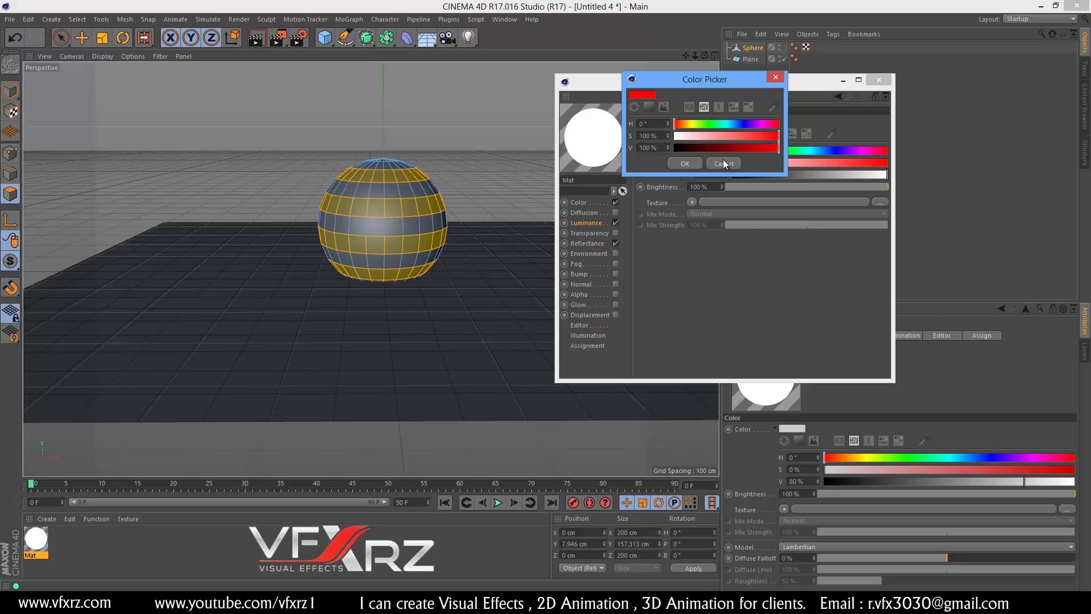
pyautogui.click(685, 164)
# - Set Mat's base colour to saturated red
pyautogui.click(580, 203)
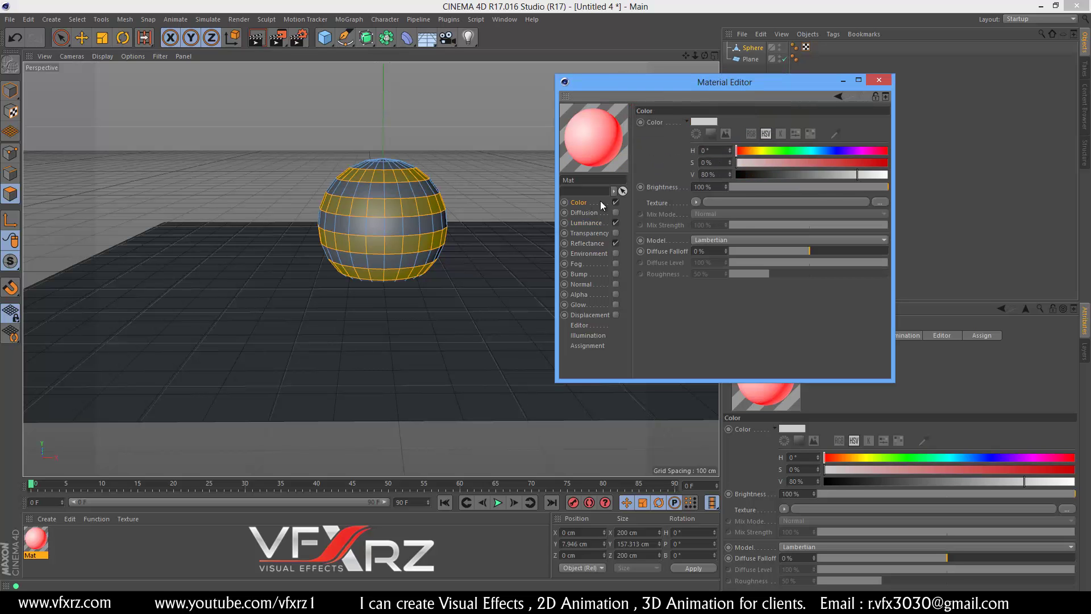
pyautogui.click(708, 121)
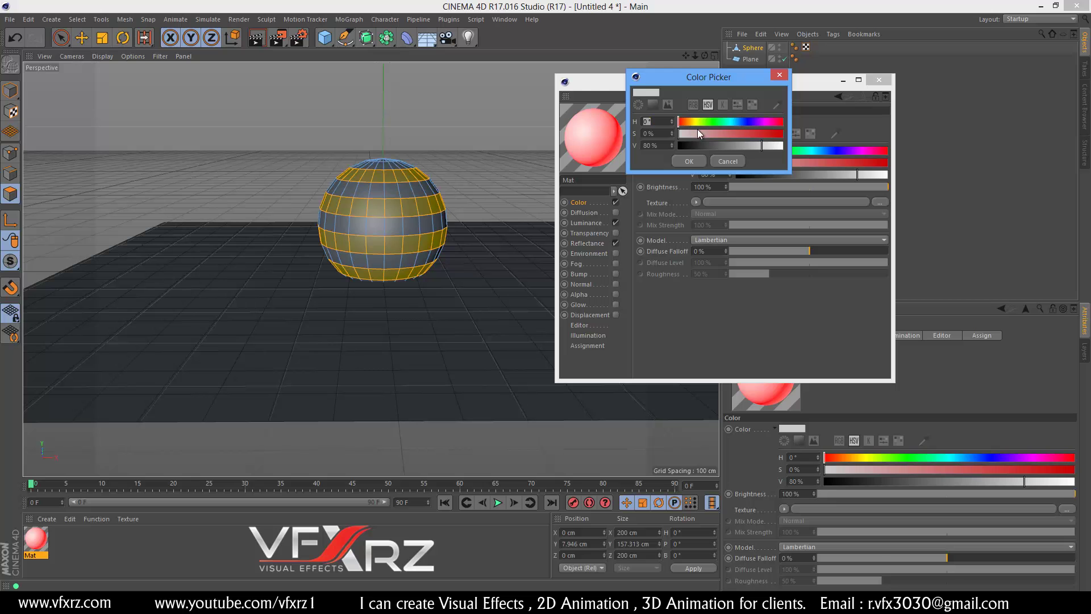
pyautogui.moveTo(745, 132); pyautogui.dragTo(782, 133)
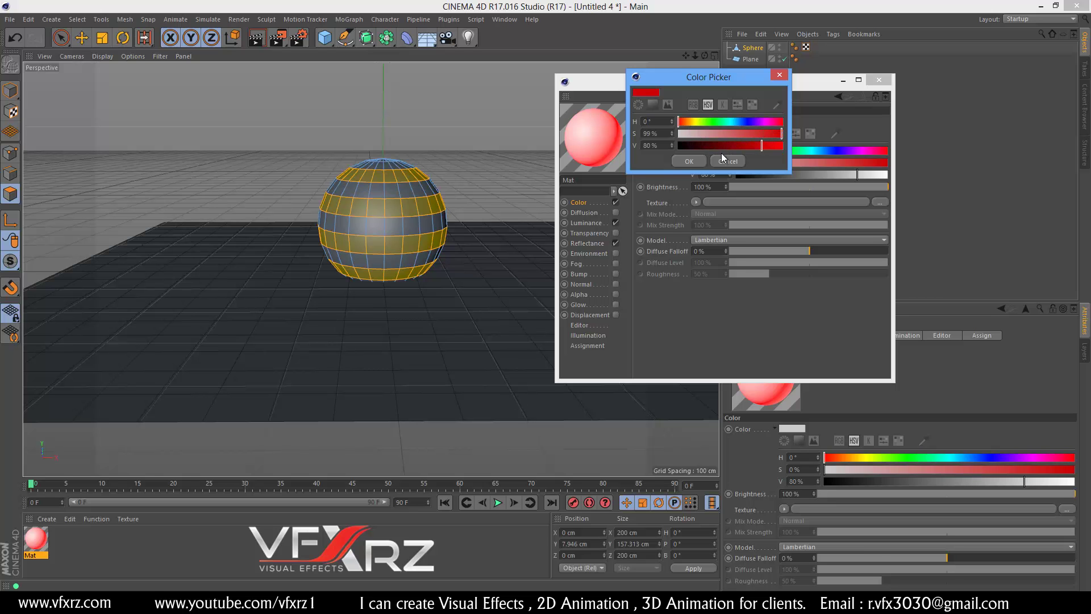
pyautogui.click(689, 162)
# - Add a Beckmann reflectance layer at 30% strength with 20% roughness
pyautogui.moveTo(701, 84); pyautogui.dragTo(789, 78)
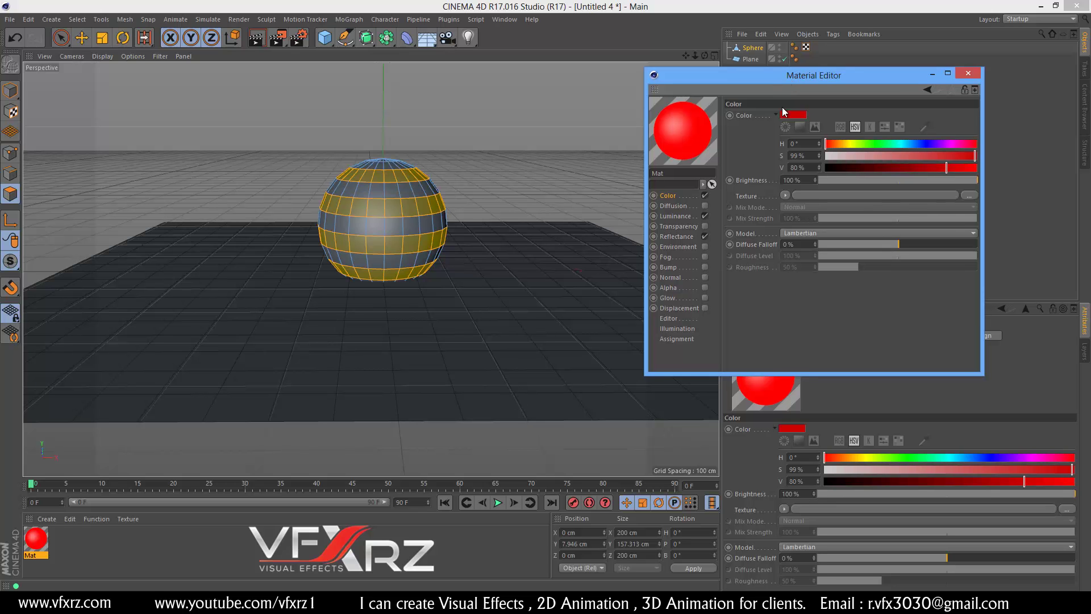
pyautogui.click(676, 236)
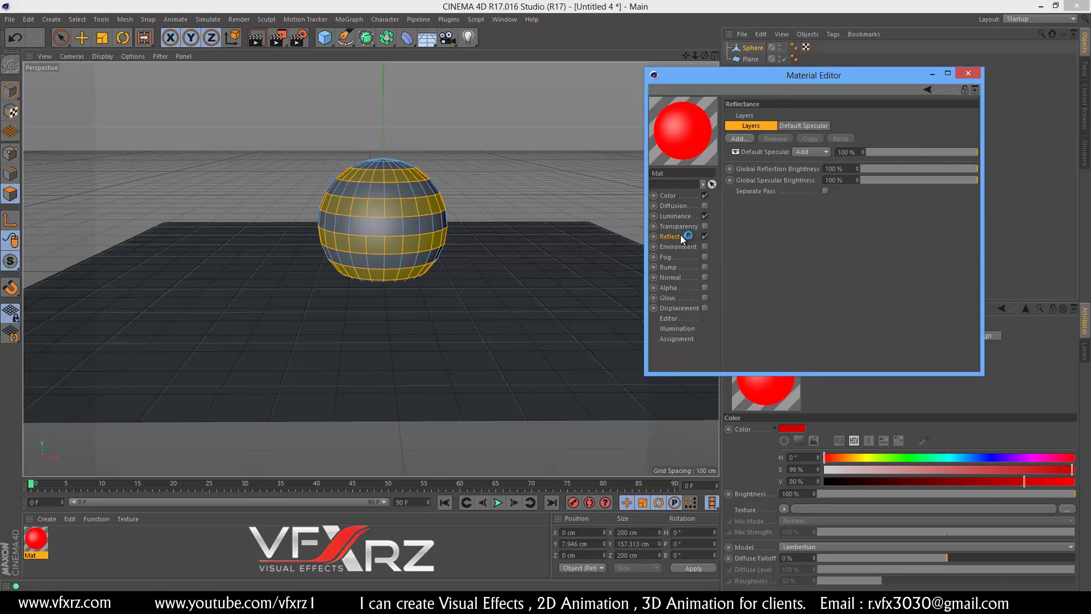
pyautogui.click(738, 138)
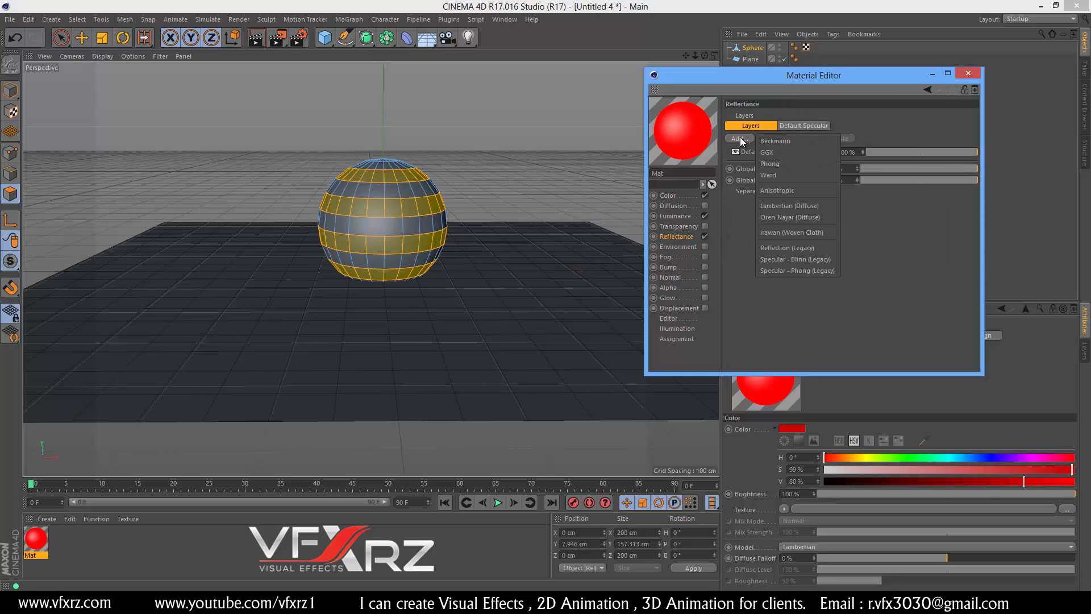
pyautogui.click(817, 142)
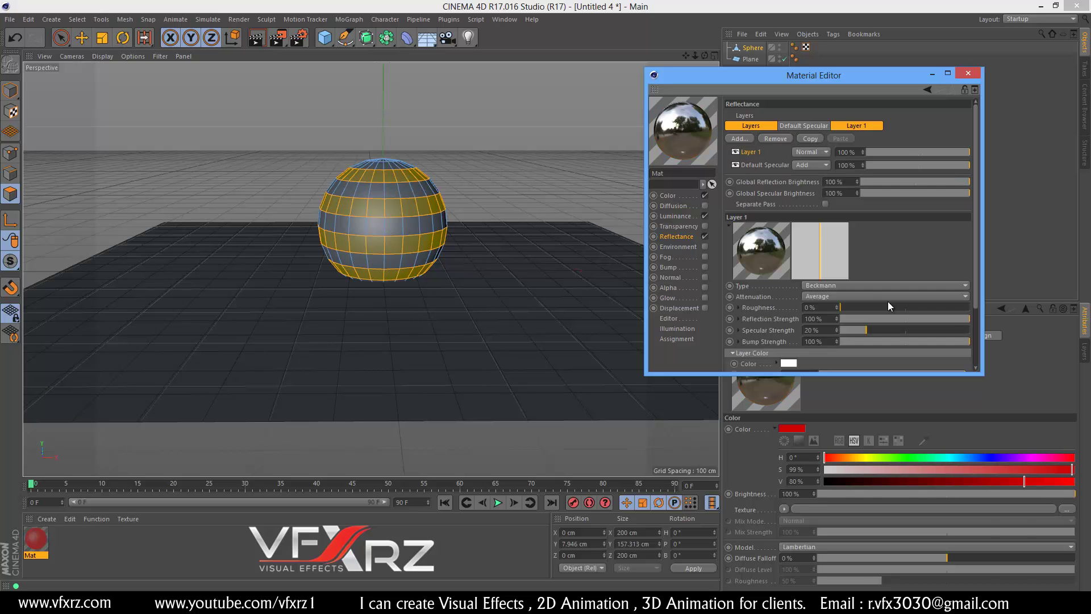
pyautogui.moveTo(931, 153); pyautogui.dragTo(902, 153)
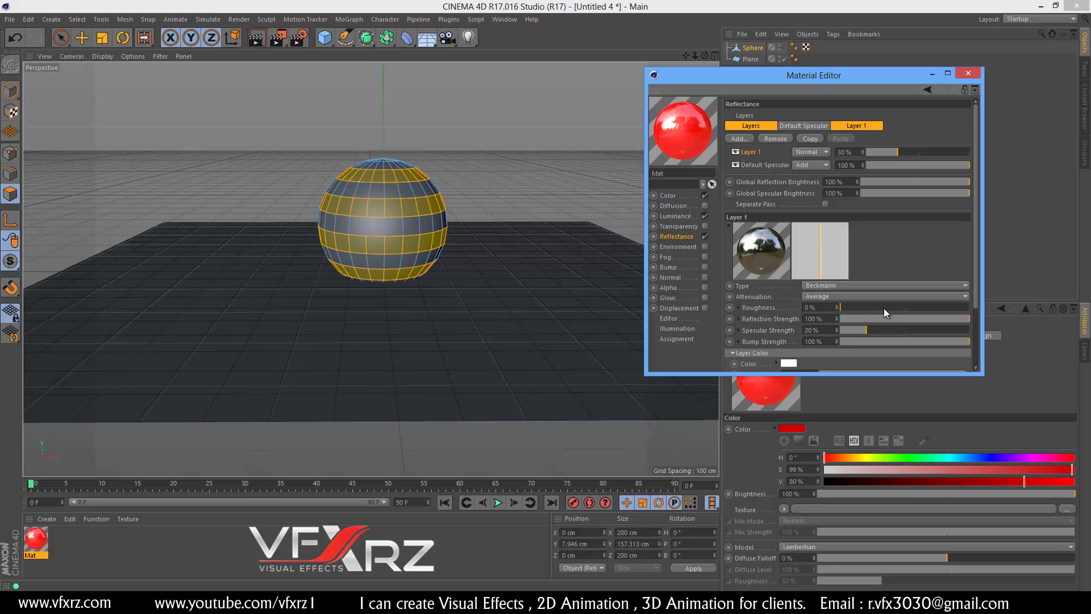
pyautogui.moveTo(864, 307)
pyautogui.mouseDown()
pyautogui.moveTo(887, 308)
pyautogui.moveTo(861, 305)
pyautogui.mouseUp()
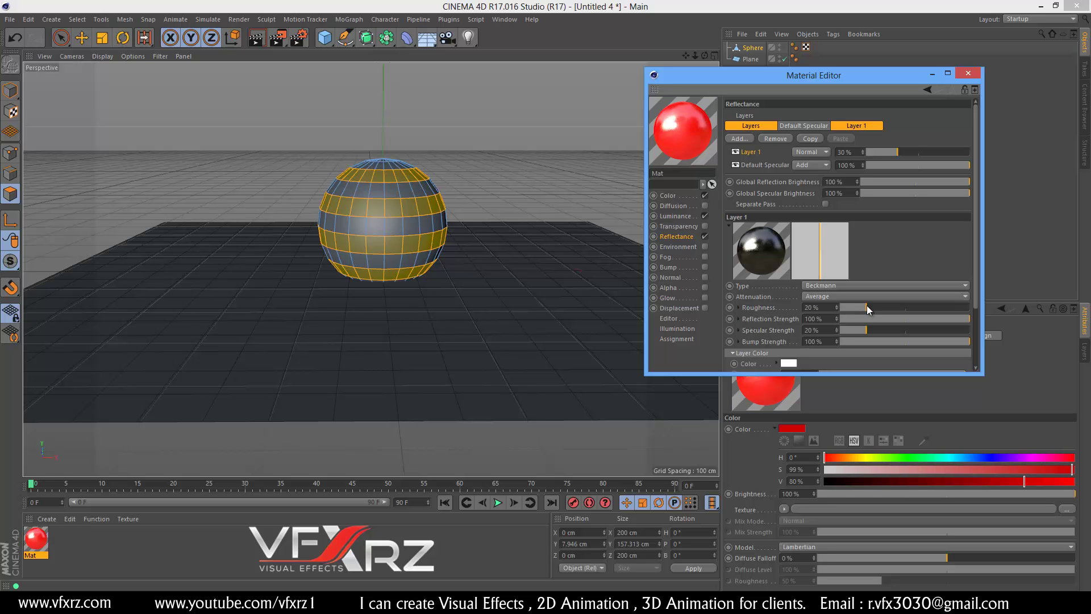
pyautogui.click(39, 545)
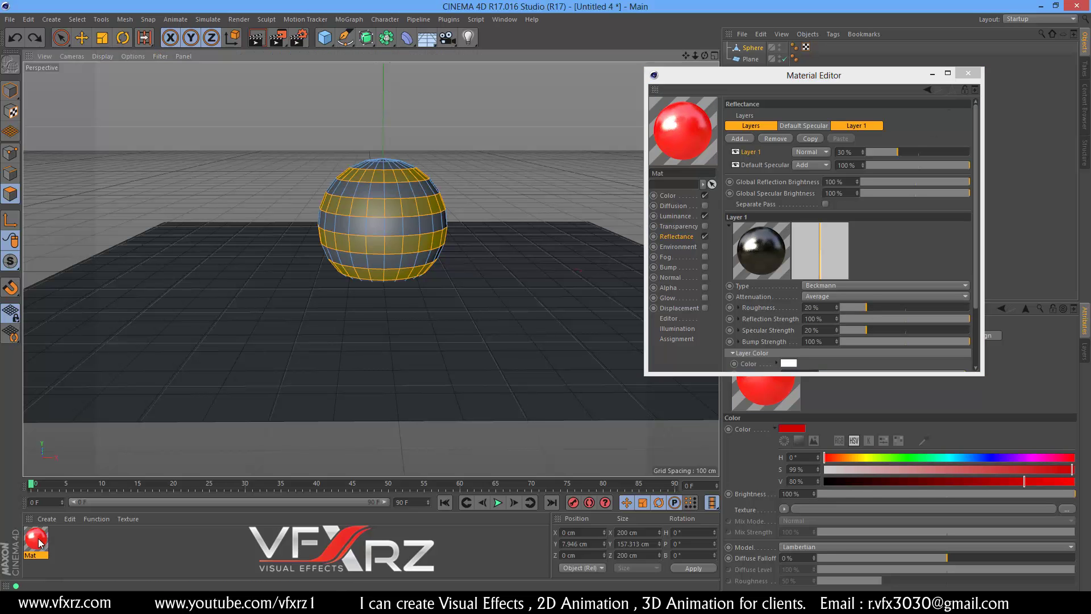
# - Apply the red Mat to the selected rings and invert the polygon selection
pyautogui.moveTo(39, 545); pyautogui.dragTo(387, 208)
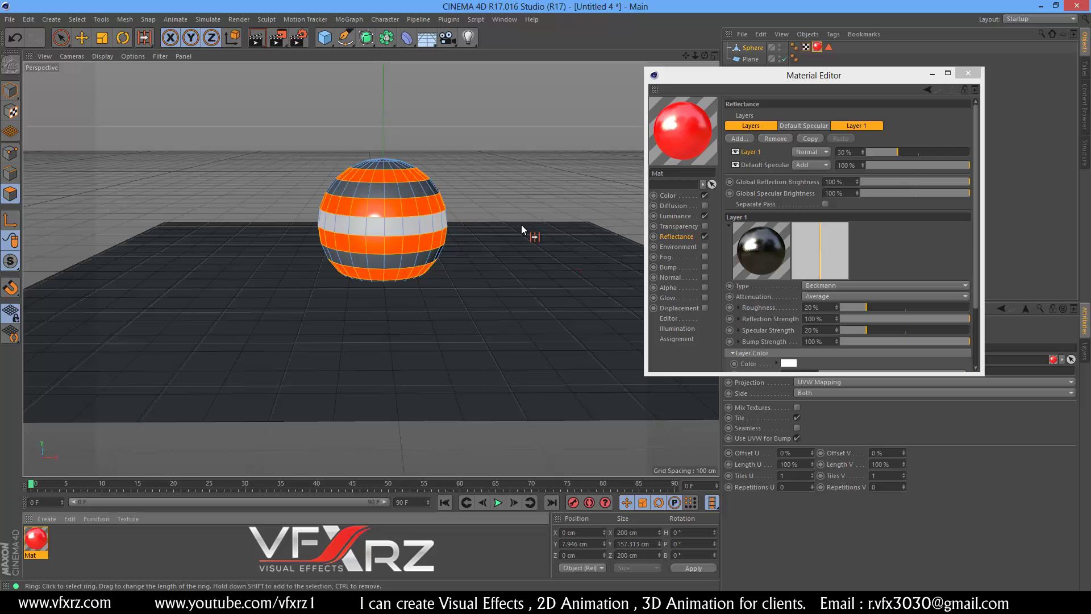
pyautogui.click(76, 19)
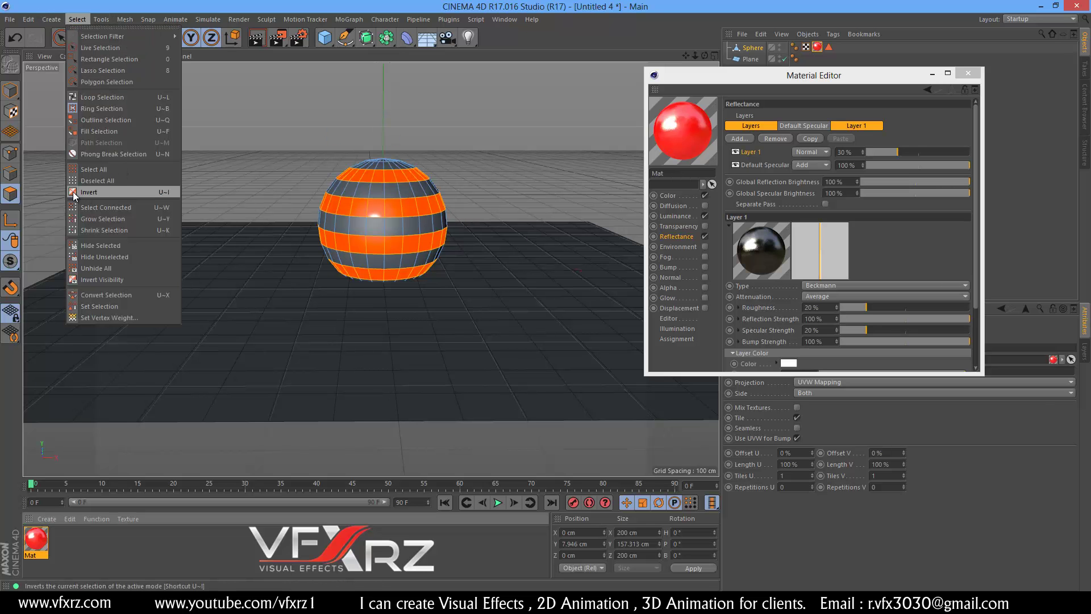
pyautogui.click(91, 193)
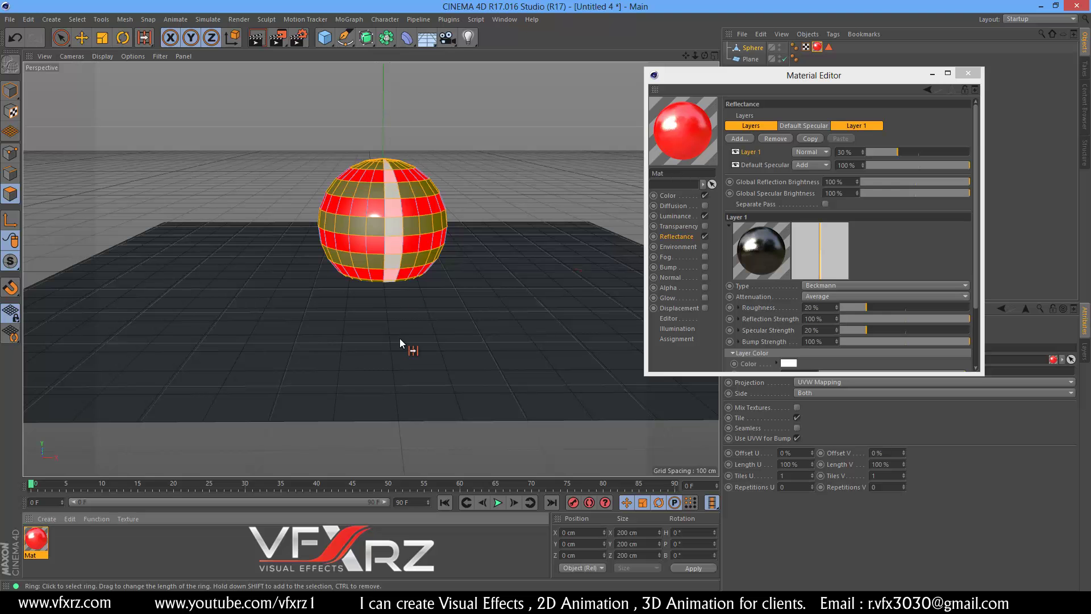
pyautogui.click(53, 517)
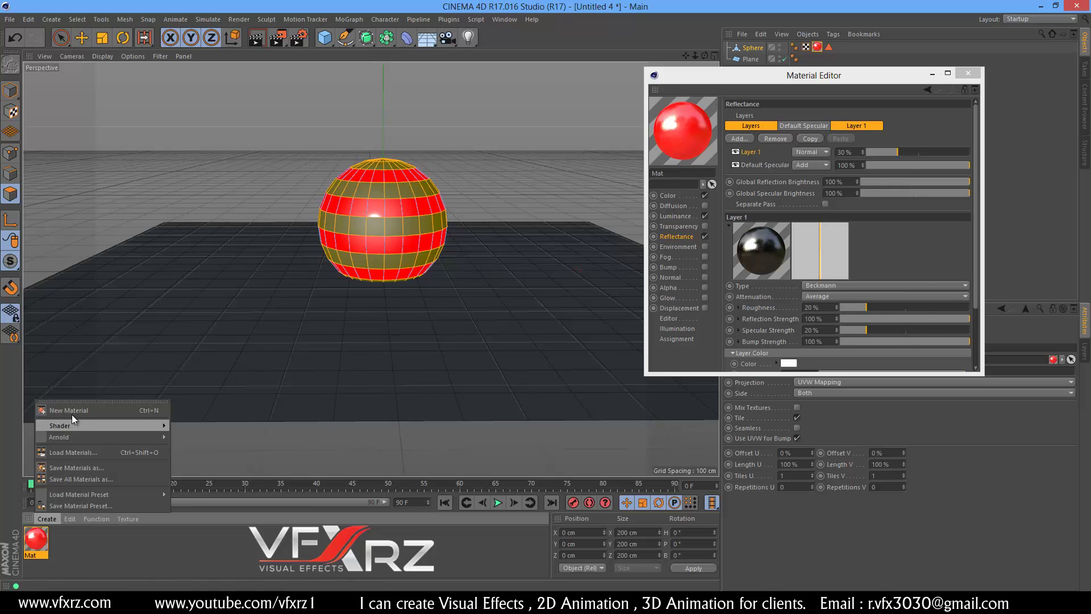
# - Create Mat.1 with a Beckmann reflectance layer and a black base colour
pyautogui.click(71, 411)
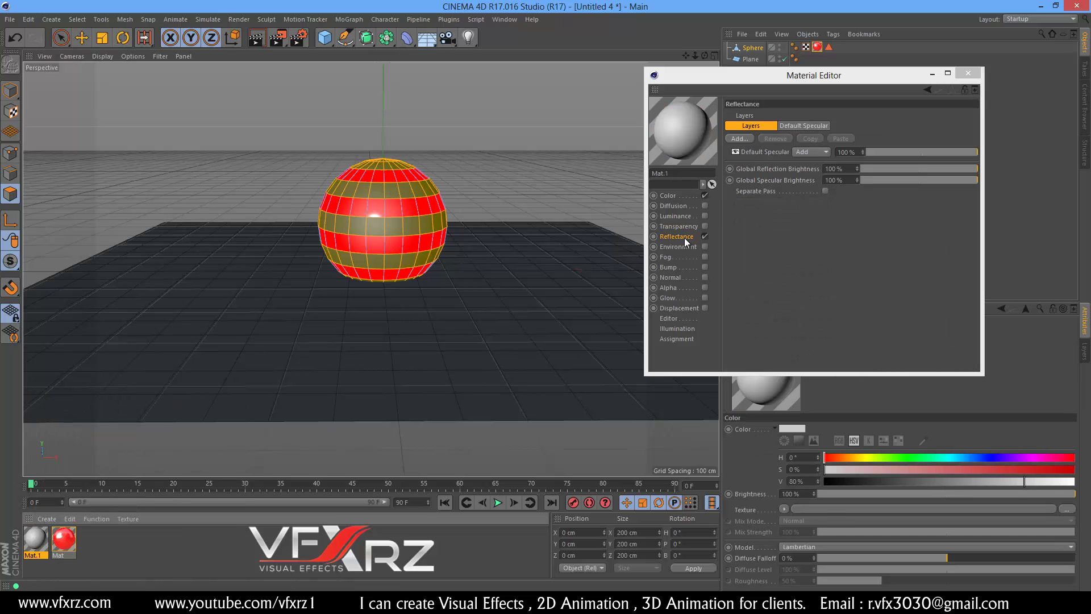
pyautogui.click(734, 139)
pyautogui.click(792, 141)
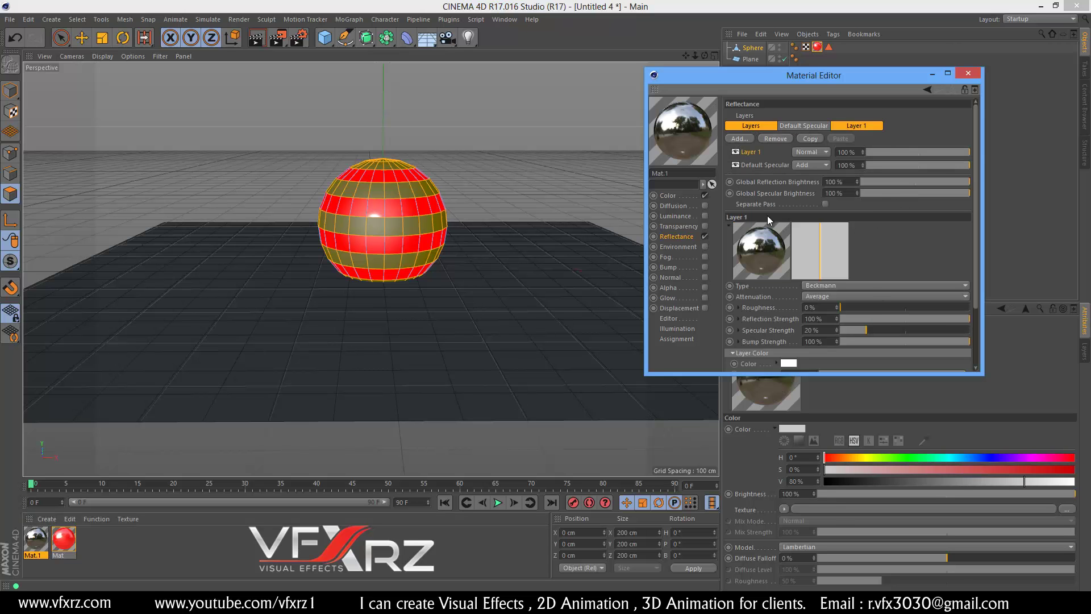
pyautogui.click(665, 196)
pyautogui.click(797, 116)
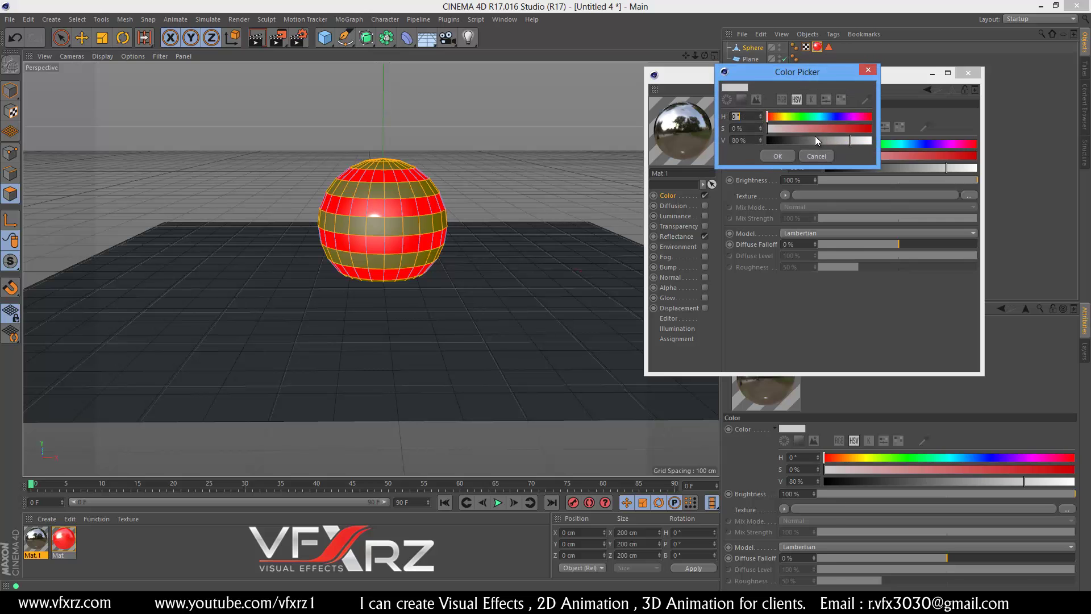
pyautogui.moveTo(779, 141); pyautogui.dragTo(767, 140)
pyautogui.click(773, 157)
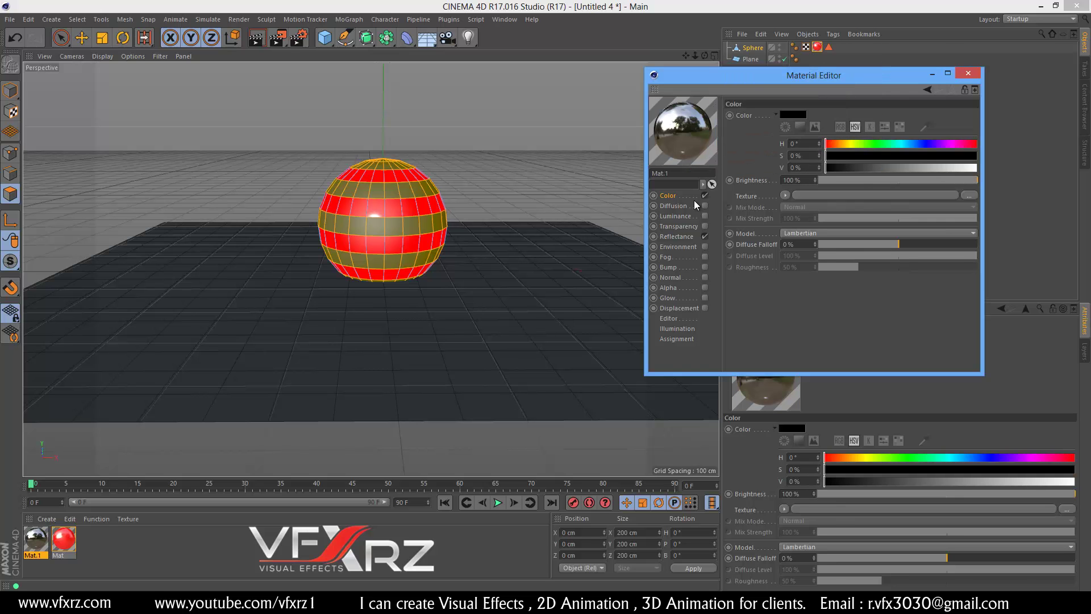
# - Set global reflection to 8% and specular to 50%, then apply Mat.1 to the remaining rings
pyautogui.click(678, 235)
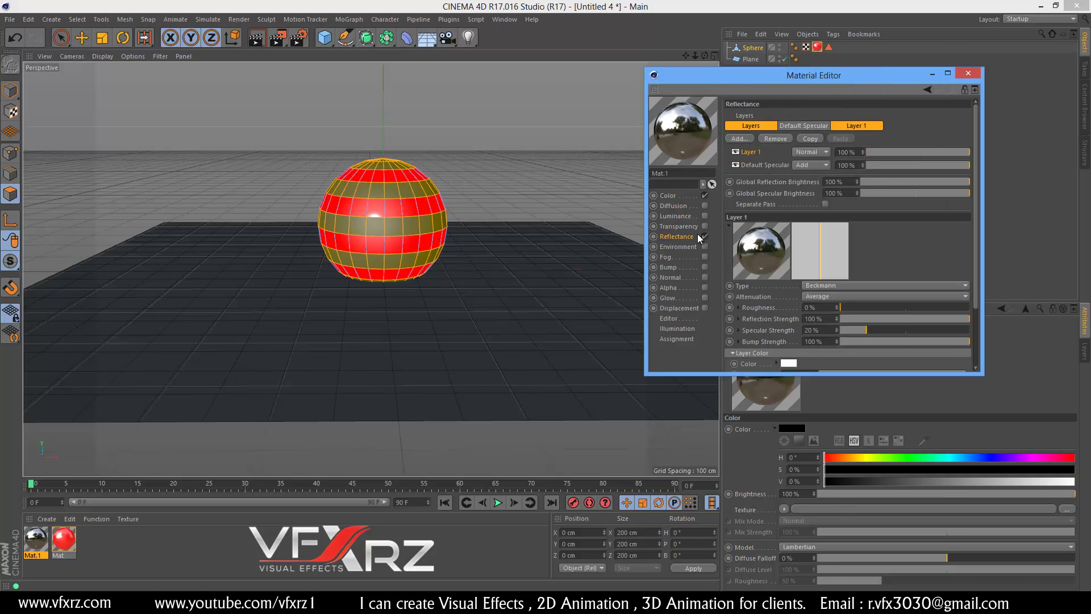
pyautogui.click(895, 181)
pyautogui.moveTo(891, 181); pyautogui.dragTo(865, 180)
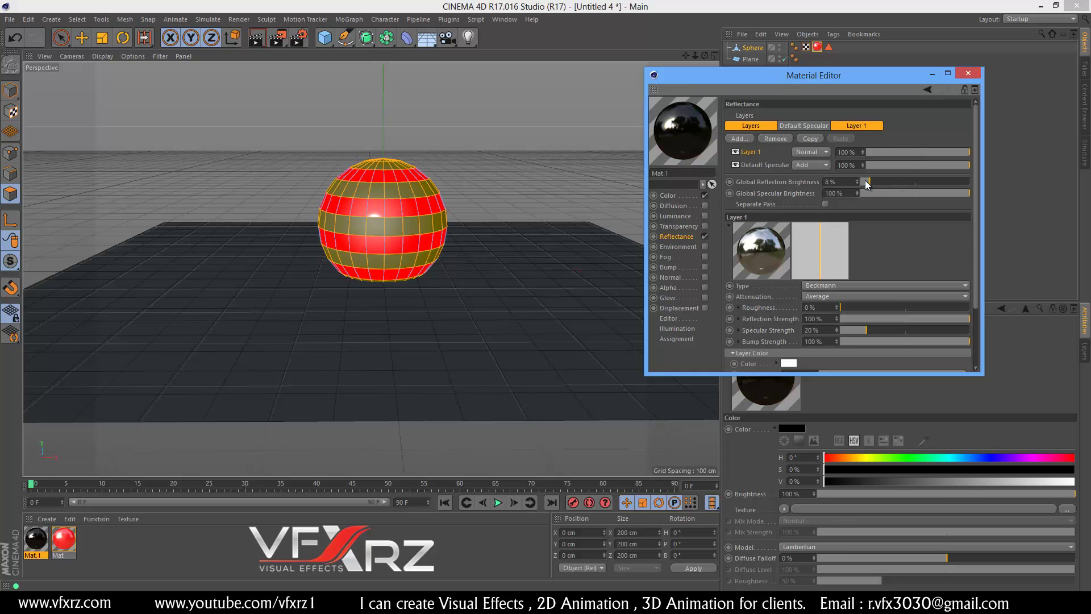
pyautogui.click(891, 193)
pyautogui.moveTo(37, 543); pyautogui.dragTo(359, 193)
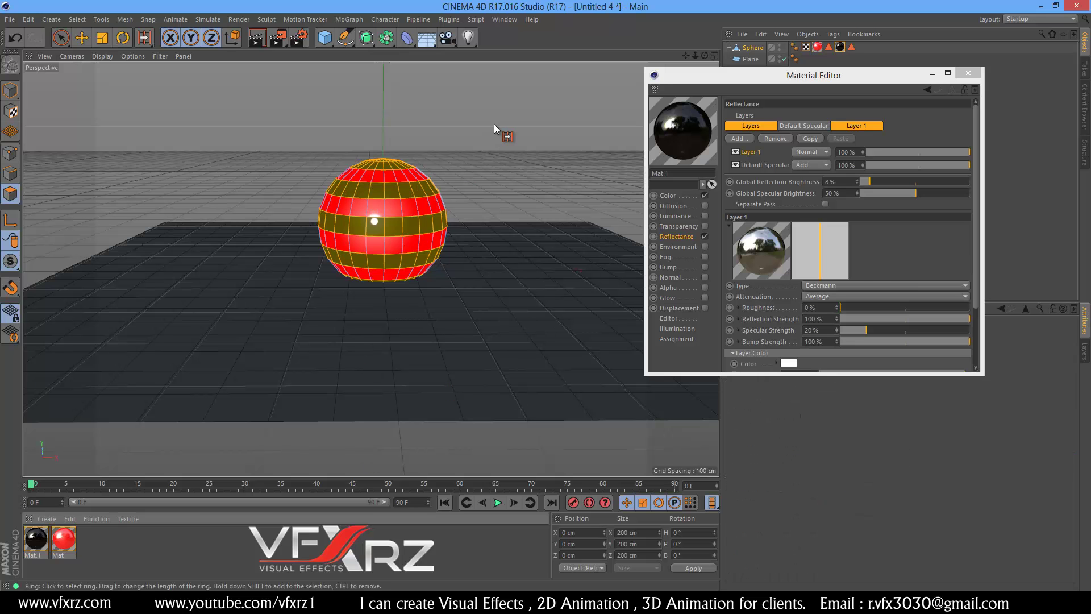
pyautogui.click(73, 39)
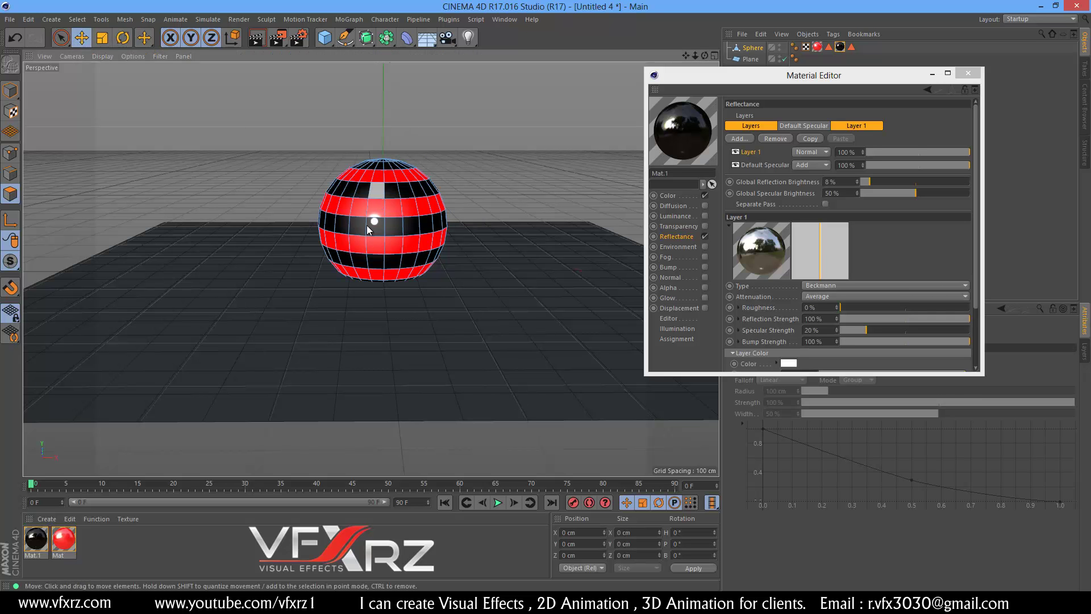
pyautogui.moveTo(739, 85); pyautogui.dragTo(850, 151)
pyautogui.scroll(-2, 545, 295)
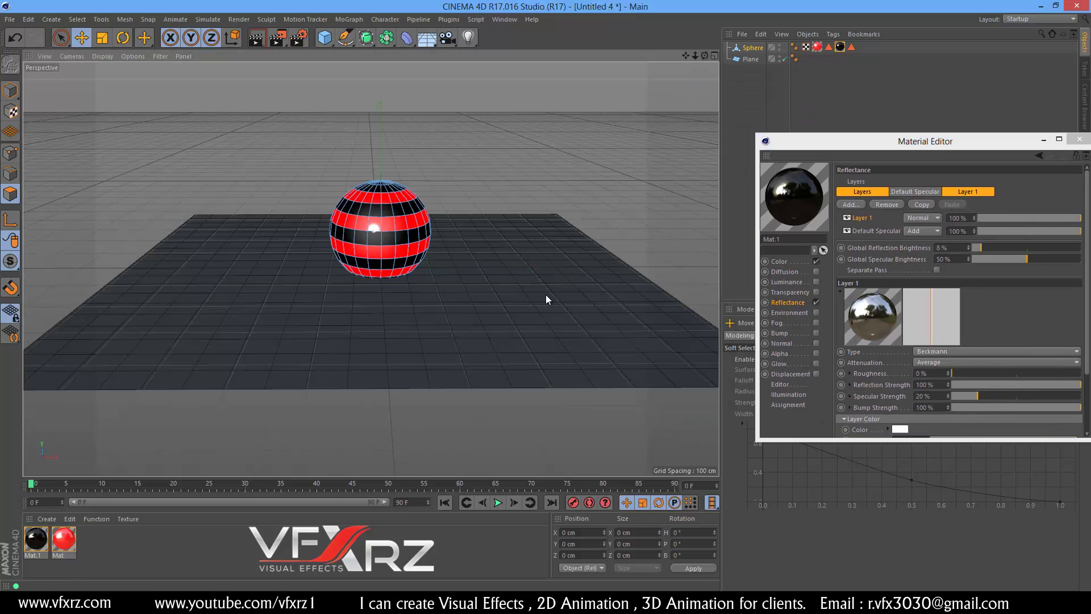
pyautogui.keyDown('alt'); pyautogui.moveTo(546, 299); pyautogui.dragTo(545, 296); pyautogui.keyUp('alt')
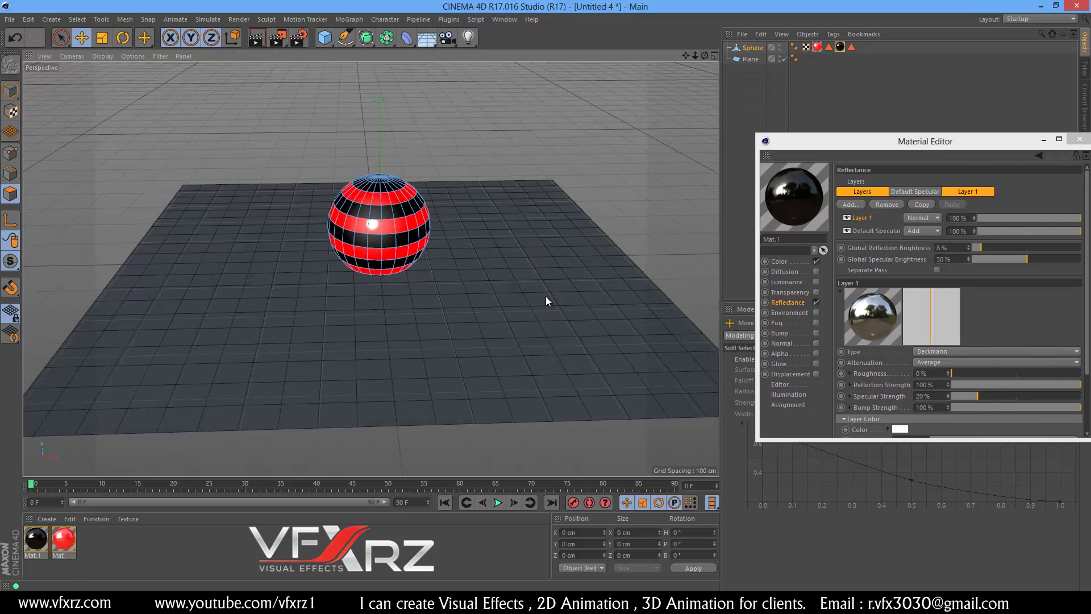
# - Add a second plane, Plane.1, and parent it under a new Cloner
pyautogui.click(323, 46)
pyautogui.click(441, 76)
pyautogui.moveTo(381, 172); pyautogui.dragTo(421, 223)
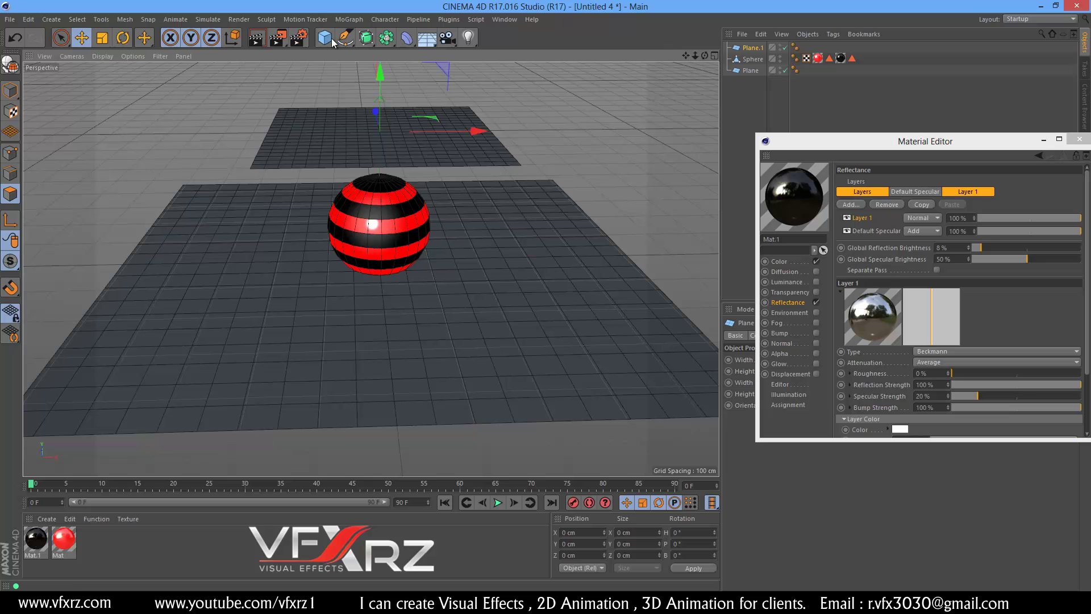
pyautogui.click(344, 20)
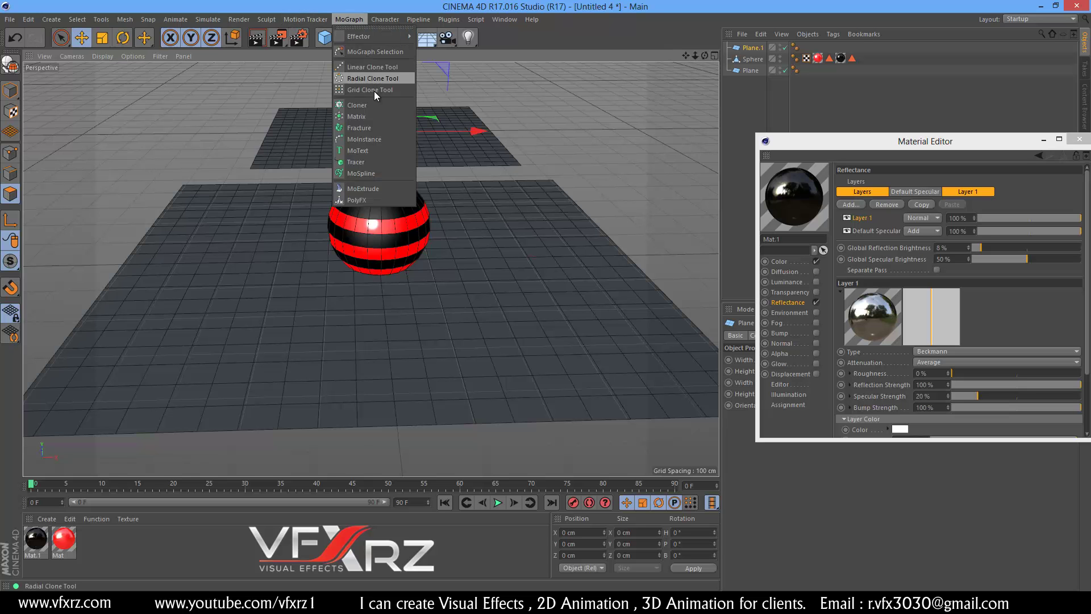
pyautogui.click(378, 107)
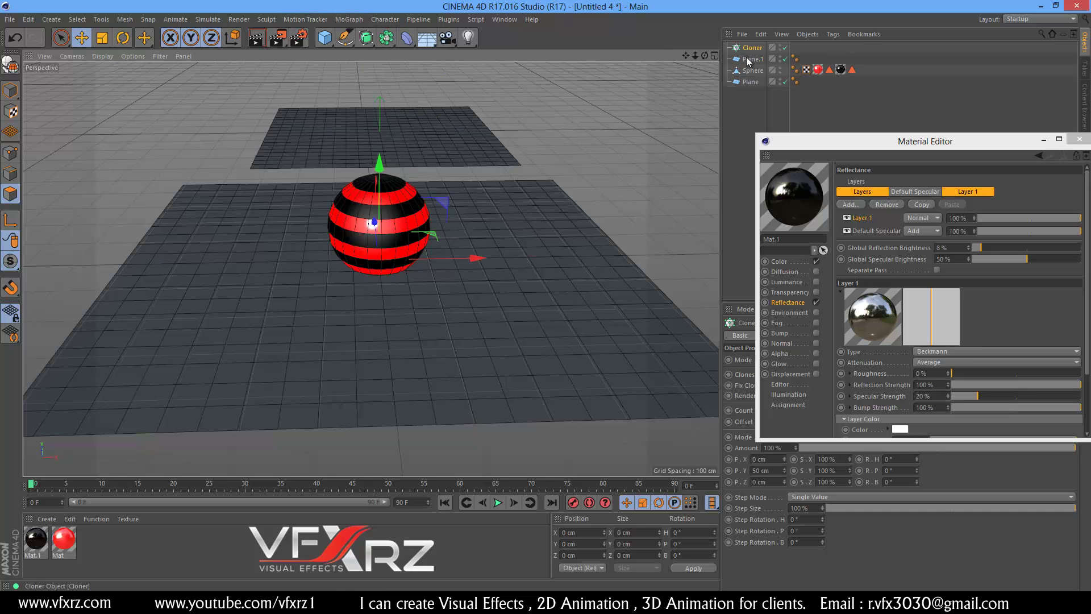
pyautogui.moveTo(751, 65)
pyautogui.mouseDown()
pyautogui.moveTo(757, 76)
pyautogui.moveTo(755, 54)
pyautogui.moveTo(735, 56)
pyautogui.moveTo(753, 48)
pyautogui.mouseUp()
# - Set the Cloner to Grid Array mode with a vertical count of 1
pyautogui.moveTo(837, 141); pyautogui.dragTo(1079, 365)
pyautogui.click(759, 48)
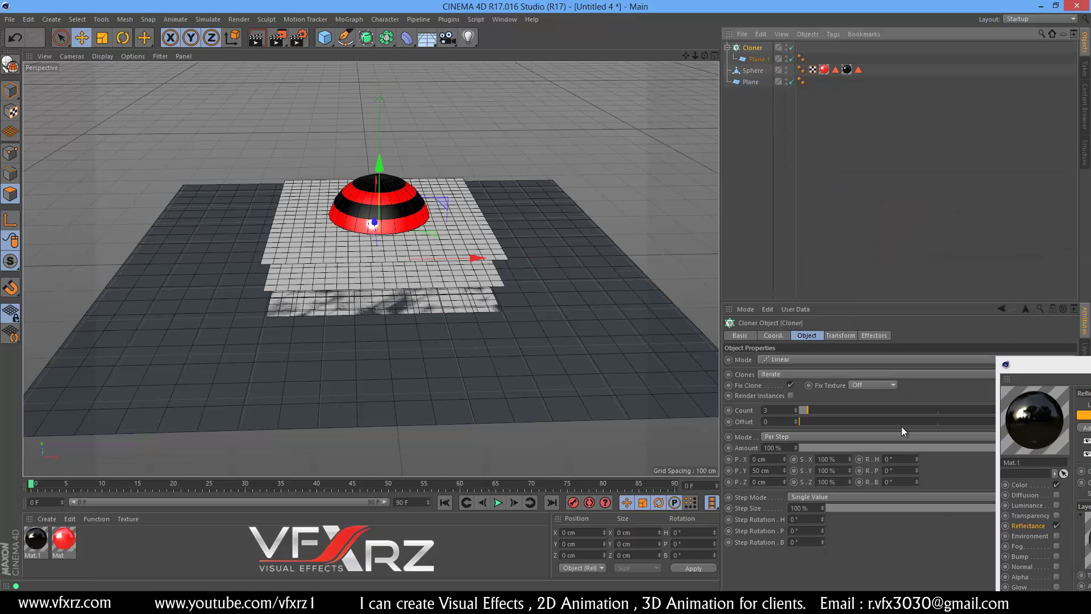
pyautogui.click(823, 359)
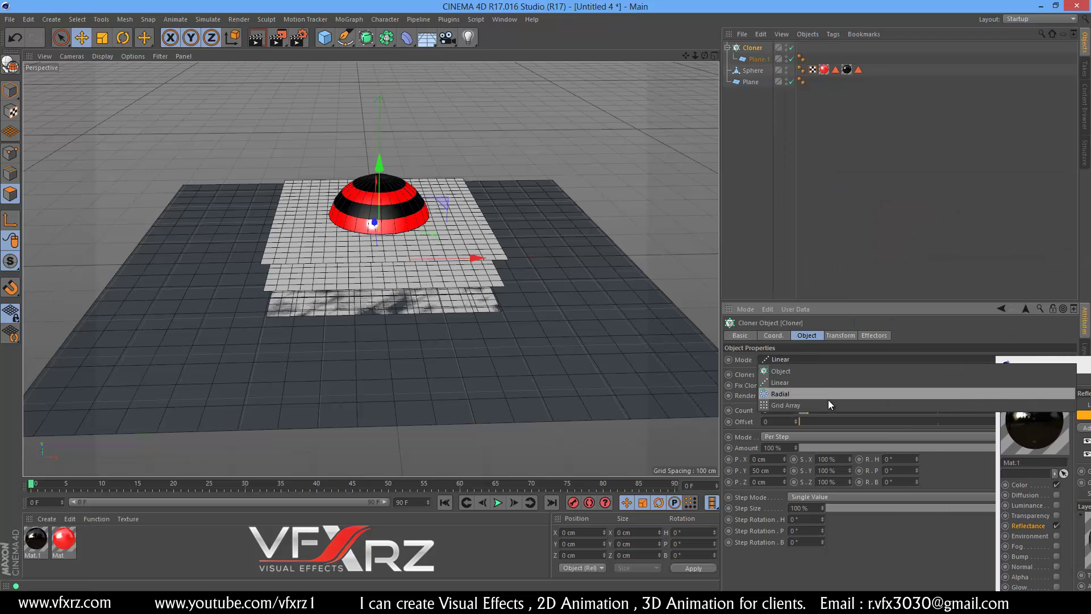
pyautogui.click(776, 406)
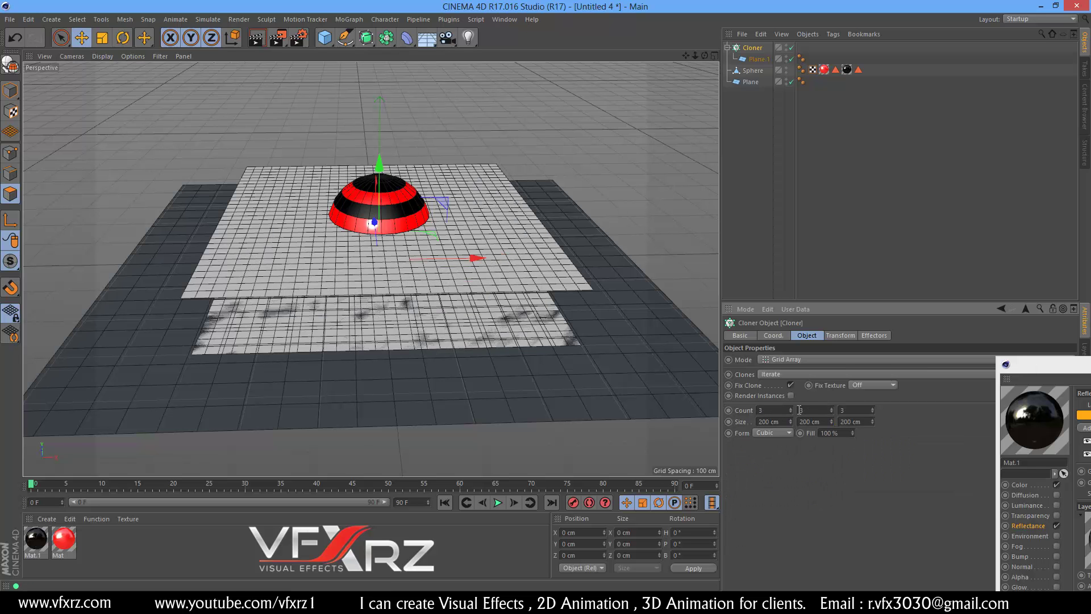
pyautogui.click(831, 413)
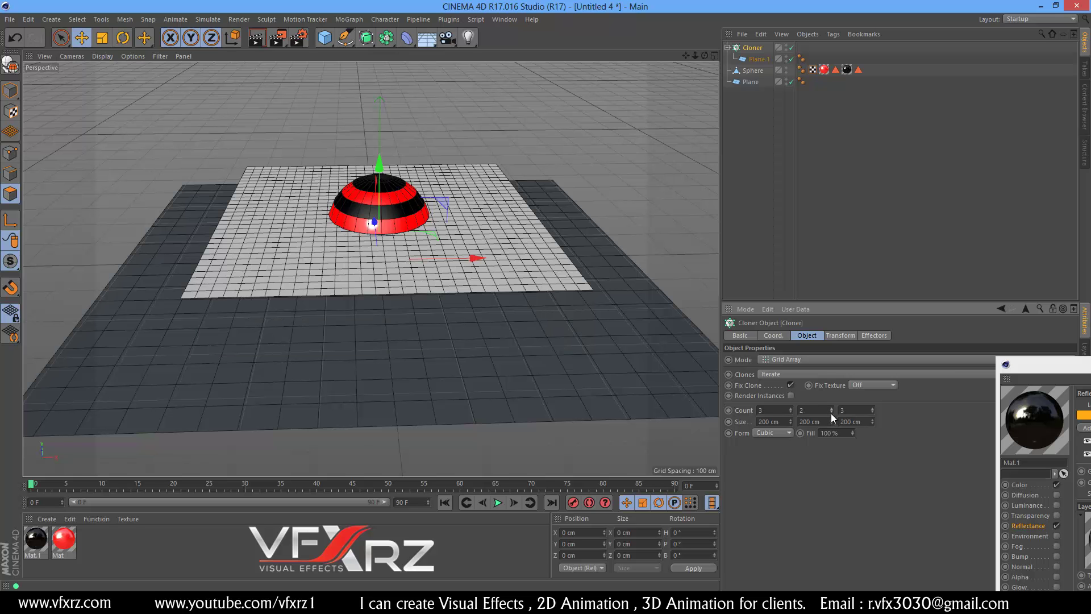
pyautogui.click(832, 413)
# - Space the clones about 964 by 966 cm and raise the grid above the sphere
pyautogui.moveTo(380, 169); pyautogui.dragTo(380, 105)
pyautogui.scroll(-5, 546, 301)
pyautogui.scroll(3, 546, 294)
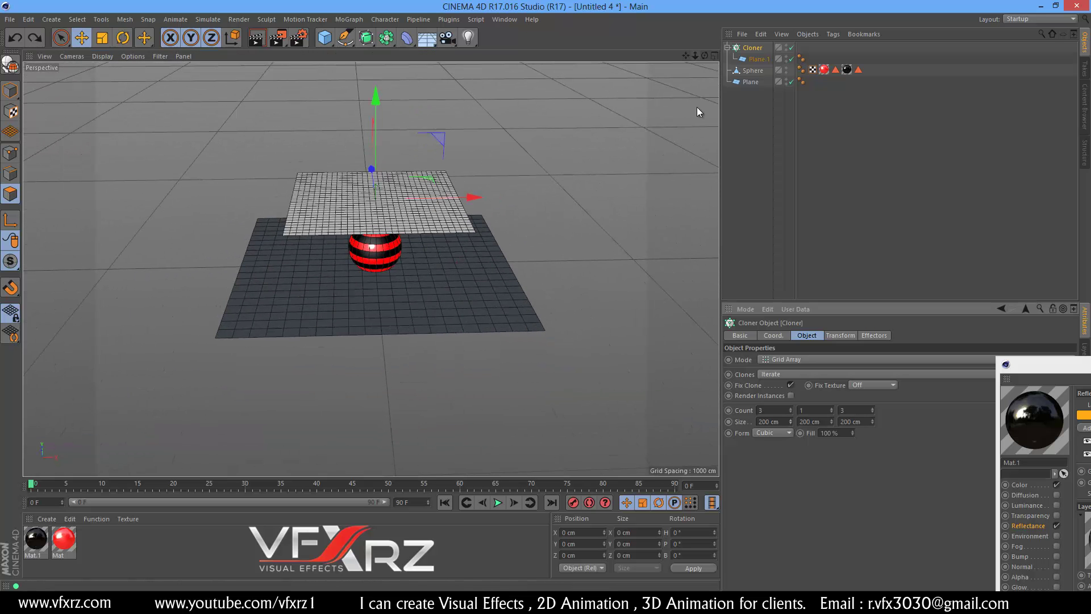
pyautogui.moveTo(789, 422); pyautogui.dragTo(793, 465)
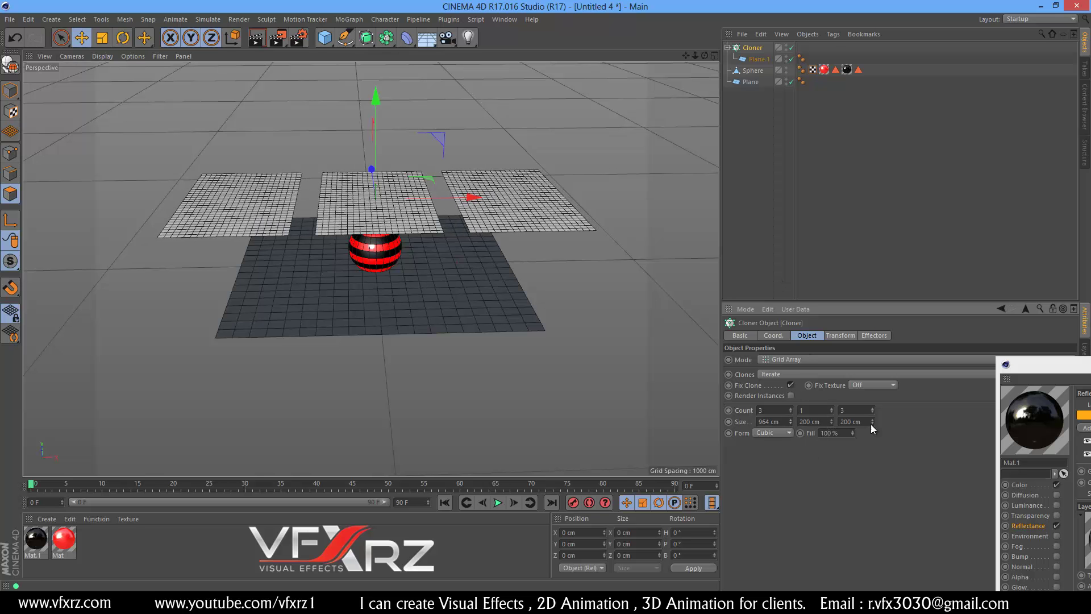
pyautogui.moveTo(873, 421)
pyautogui.mouseDown()
pyautogui.moveTo(875, 399)
pyautogui.moveTo(872, 412)
pyautogui.mouseUp()
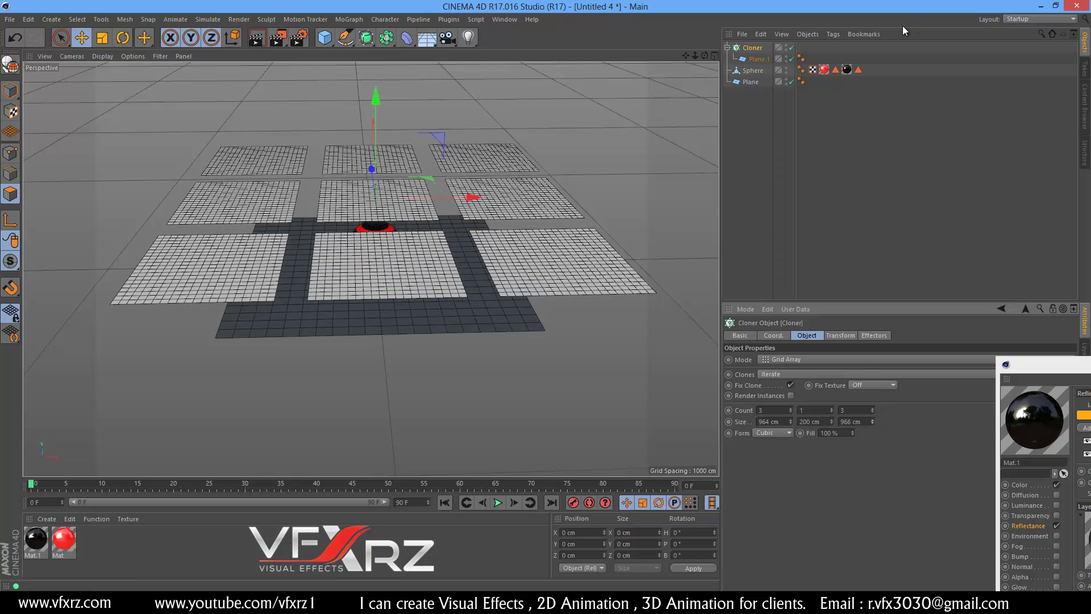
pyautogui.moveTo(376, 98); pyautogui.dragTo(378, 70)
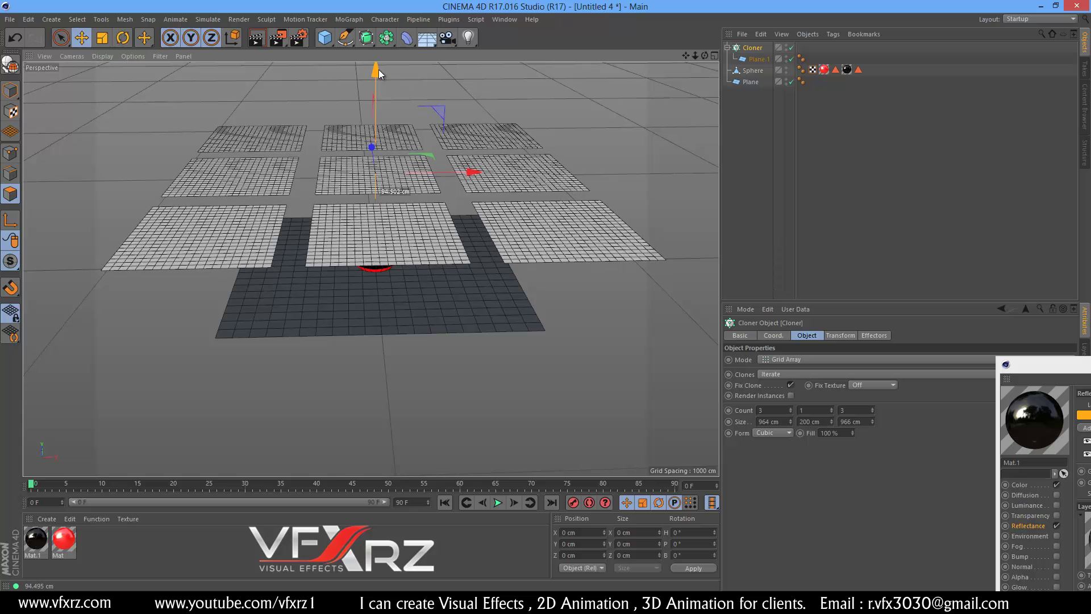
pyautogui.moveTo(704, 55); pyautogui.dragTo(380, 34)
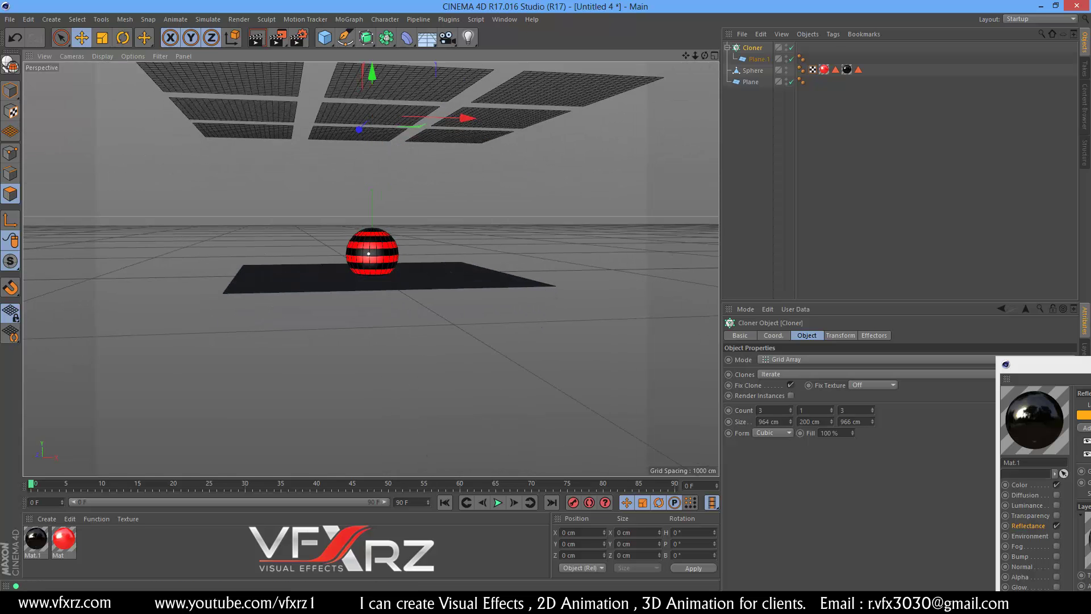
# - Create Mat.2 with white Luminance and apply it to the Cloner
pyautogui.click(47, 519)
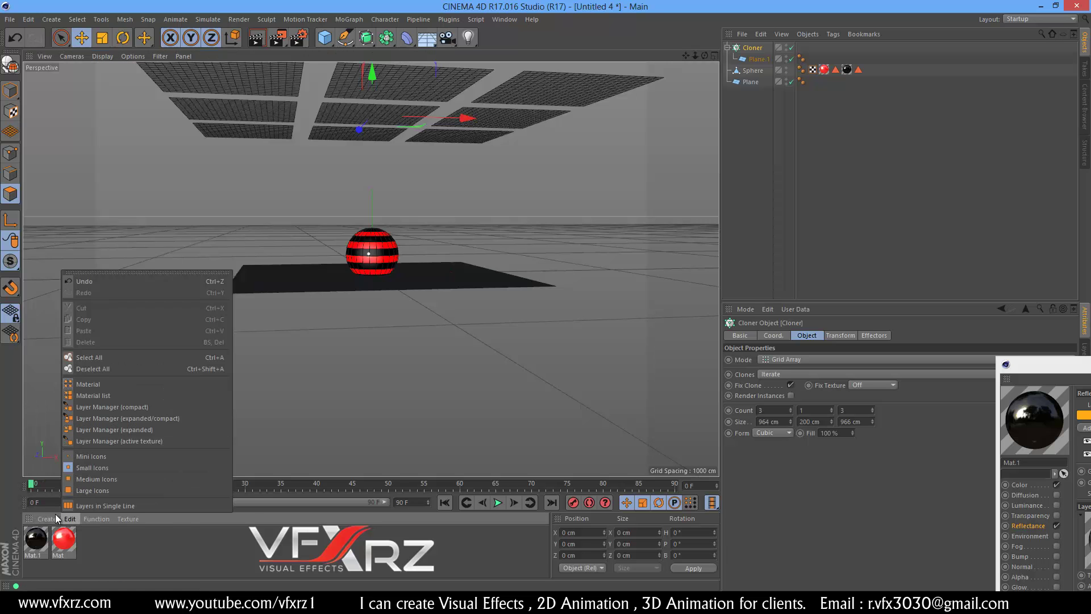
pyautogui.click(63, 412)
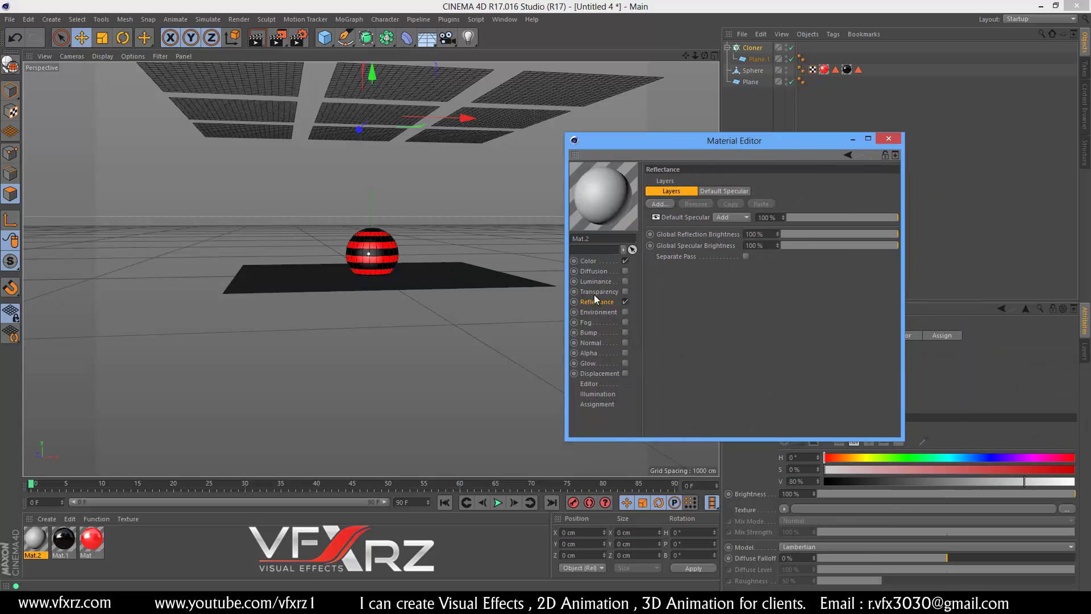
pyautogui.click(592, 281)
pyautogui.click(625, 282)
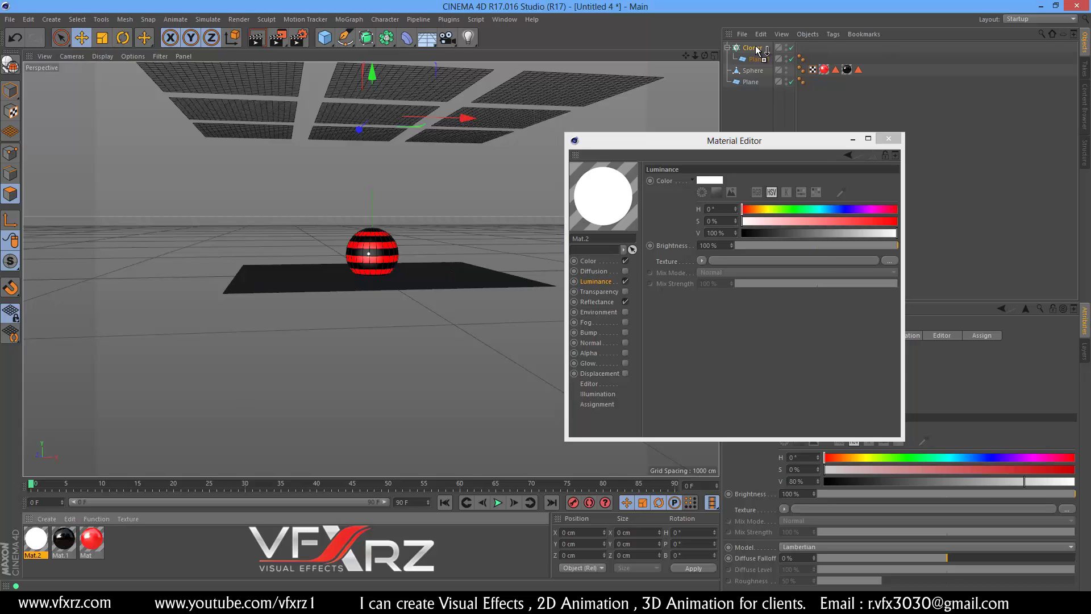
pyautogui.moveTo(753, 51); pyautogui.dragTo(754, 52)
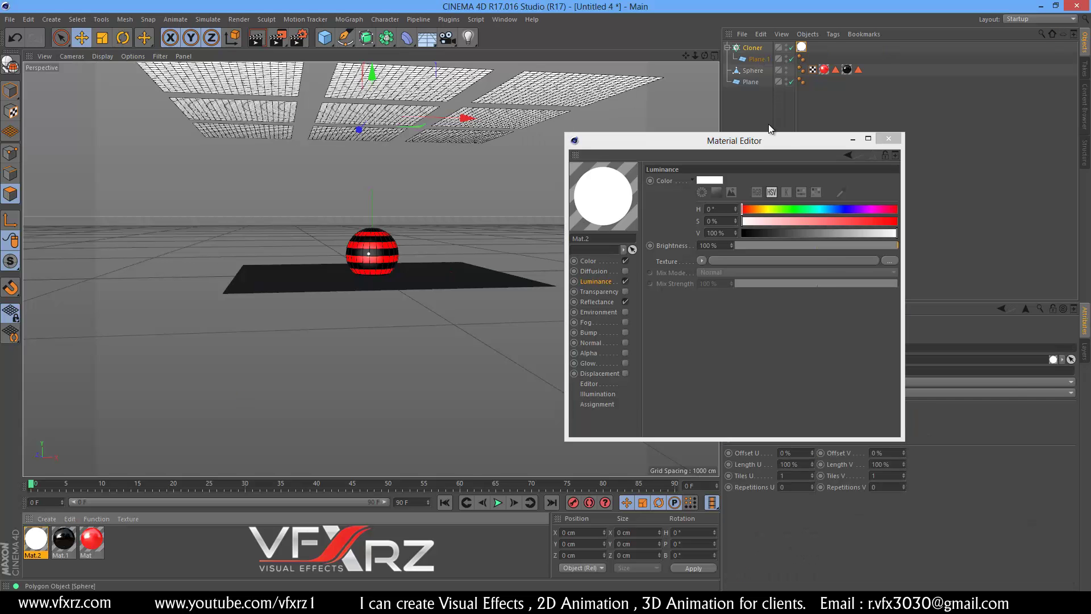
pyautogui.moveTo(783, 141); pyautogui.dragTo(891, 194)
pyautogui.click(960, 193)
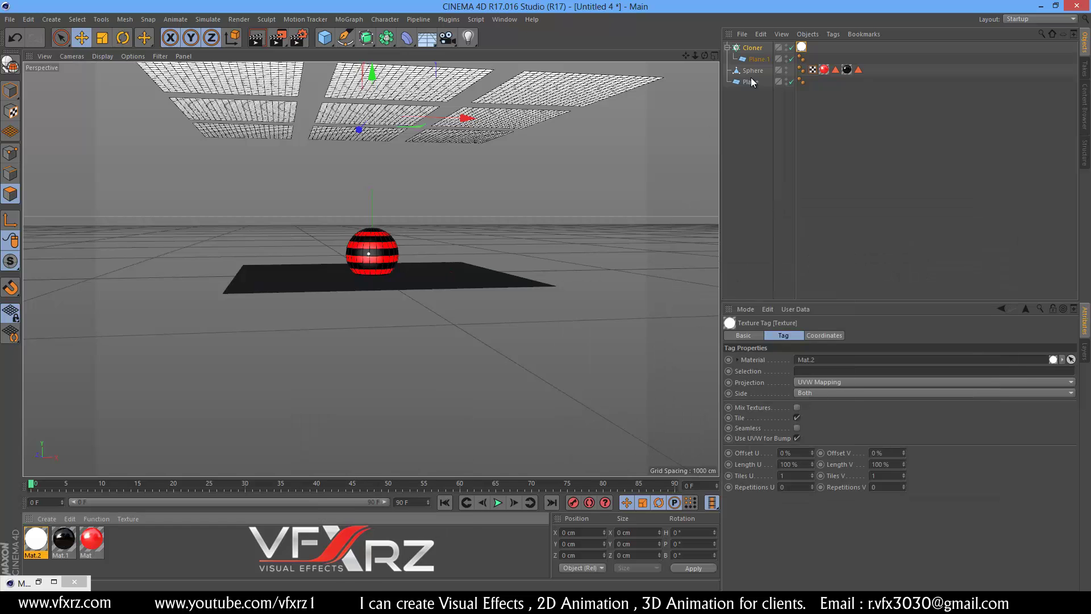
# - Render a preview of the scene in the viewport, then clear it
pyautogui.scroll(5, 544, 297)
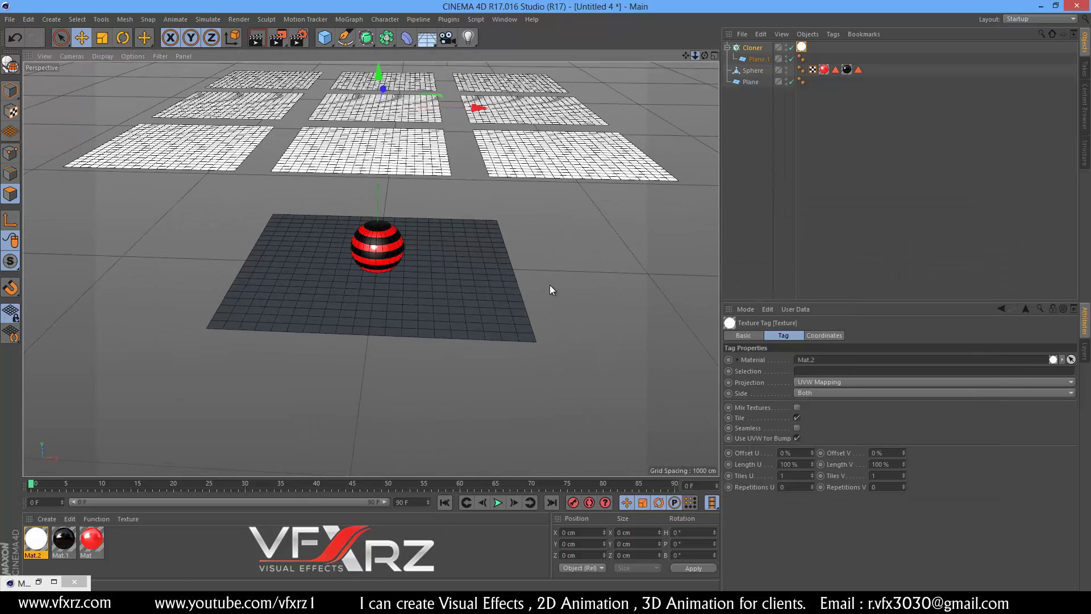
pyautogui.scroll(8, 545, 297)
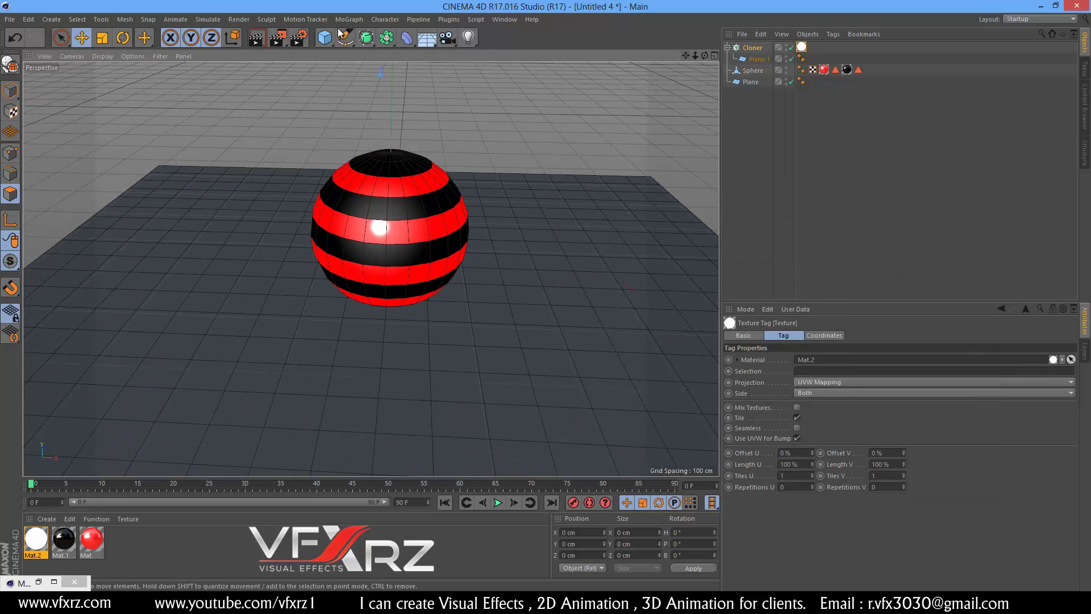
pyautogui.click(258, 39)
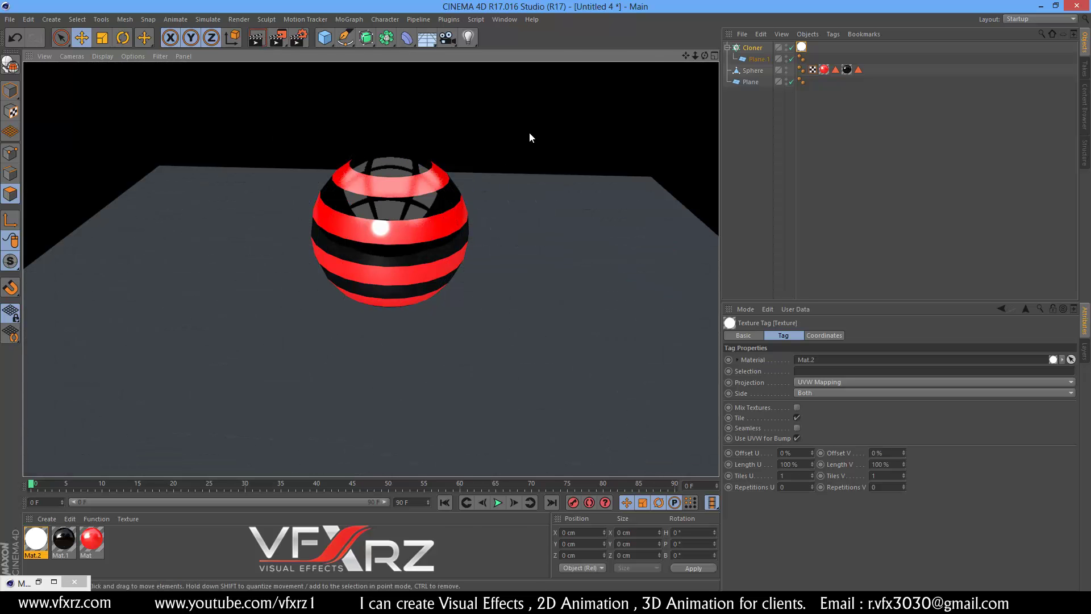
pyautogui.click(513, 125)
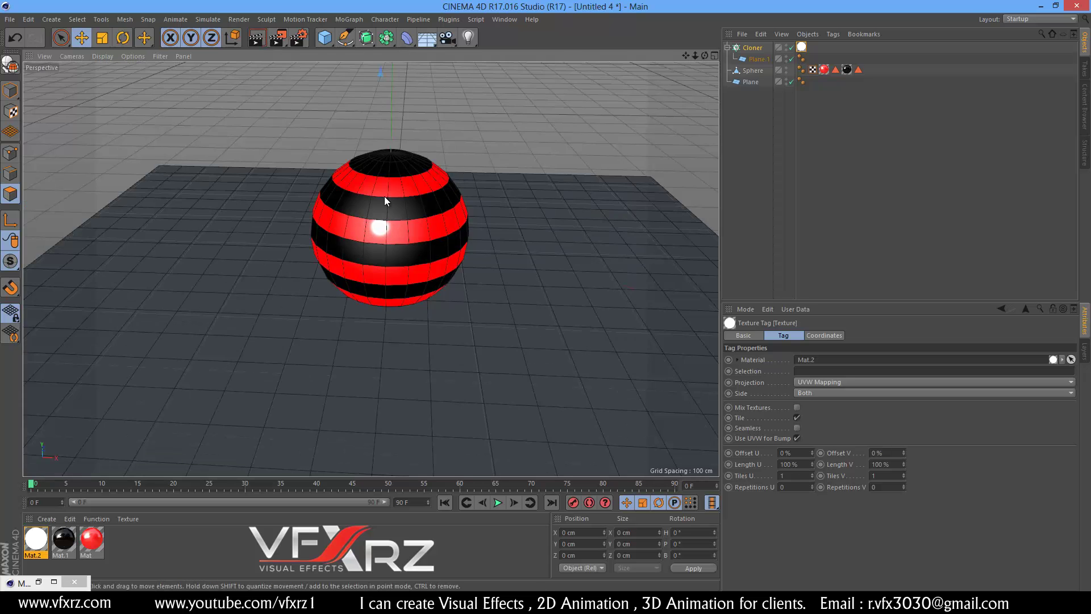
# - Add Global Illumination and Best anti-aliasing to the render settings, then render a preview
pyautogui.click(295, 36)
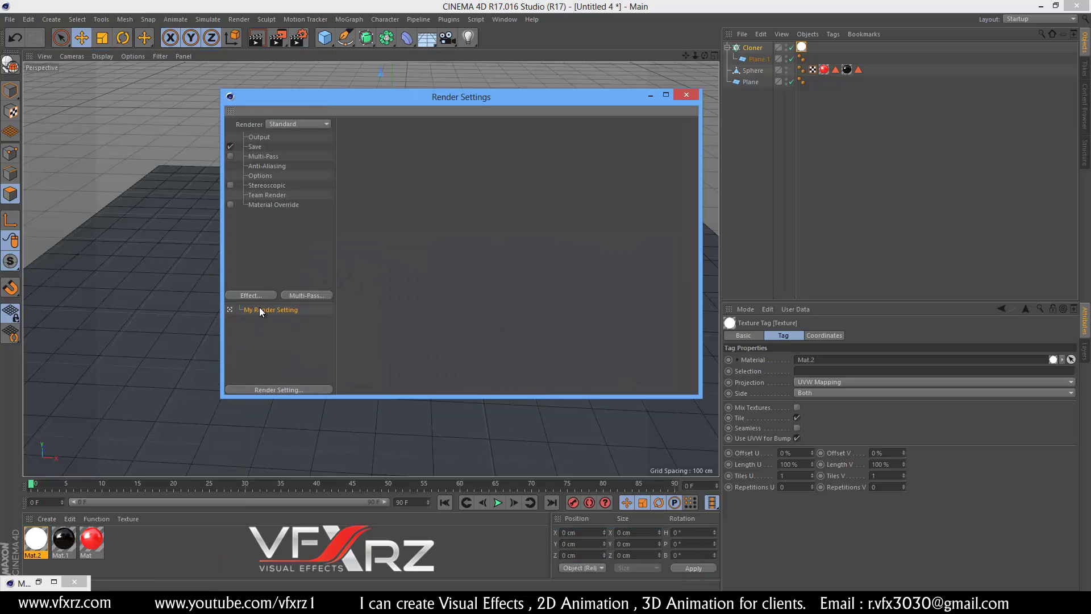
pyautogui.click(260, 295)
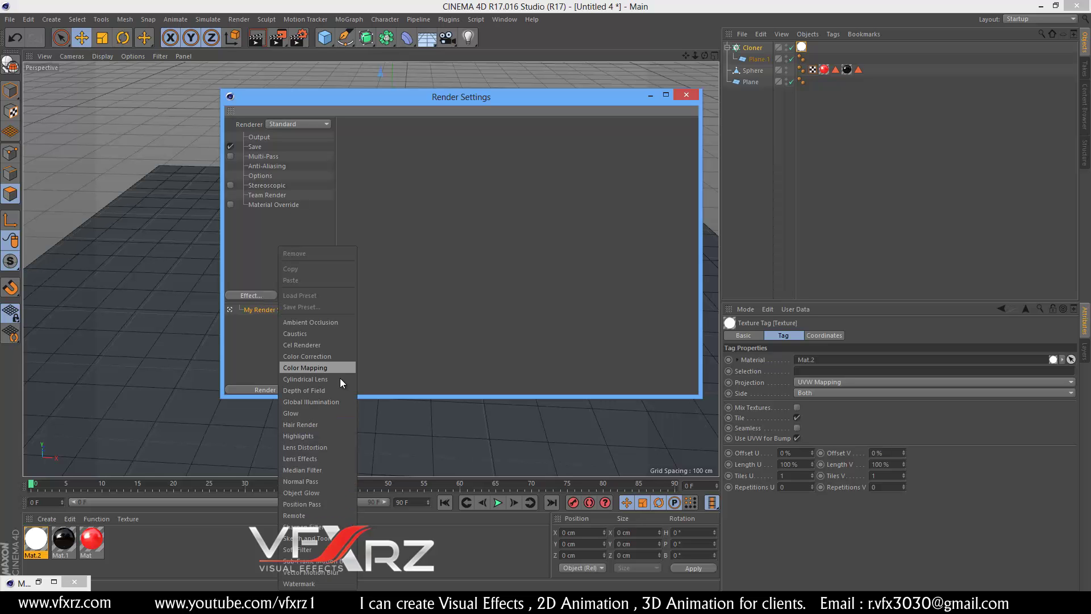
pyautogui.click(349, 401)
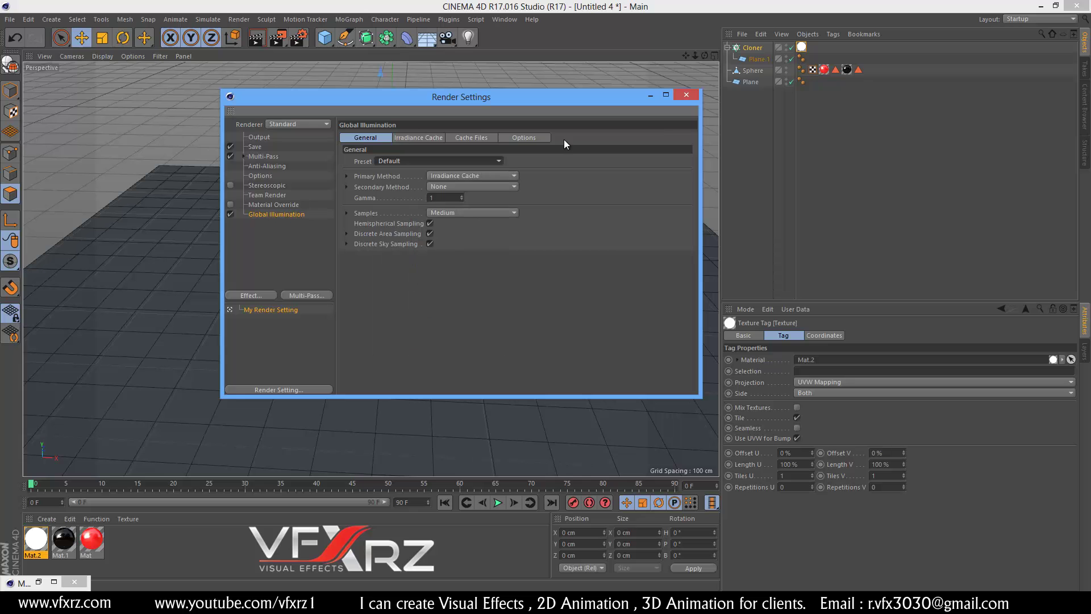
pyautogui.click(267, 166)
pyautogui.click(455, 137)
pyautogui.click(451, 170)
pyautogui.click(686, 94)
pyautogui.click(257, 38)
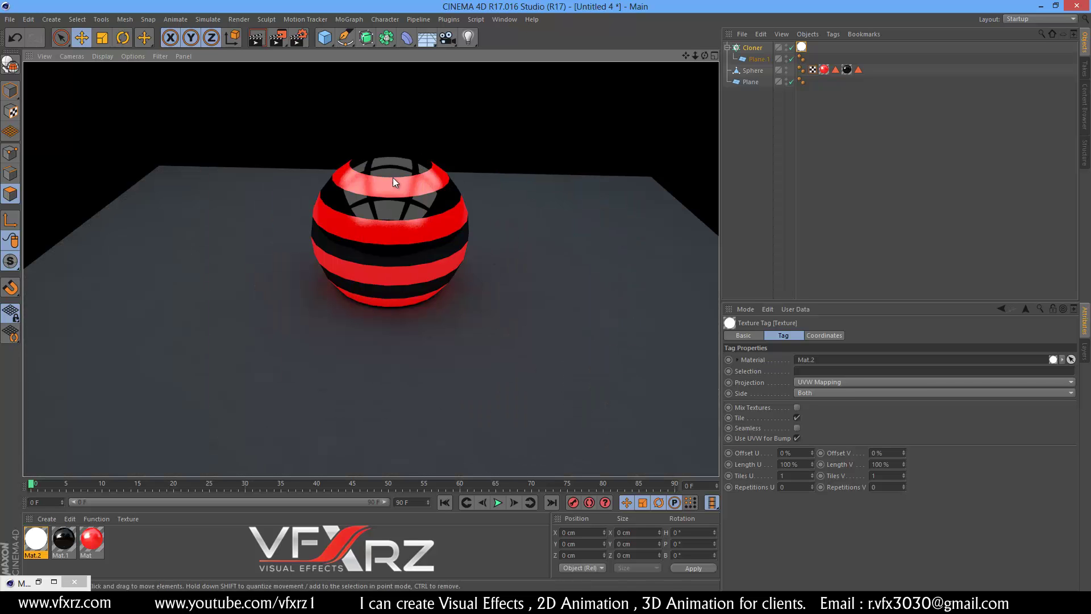
pyautogui.click(152, 549)
# - Raise the red Mat's Luminance brightness to 300%
pyautogui.doubleClick(90, 545)
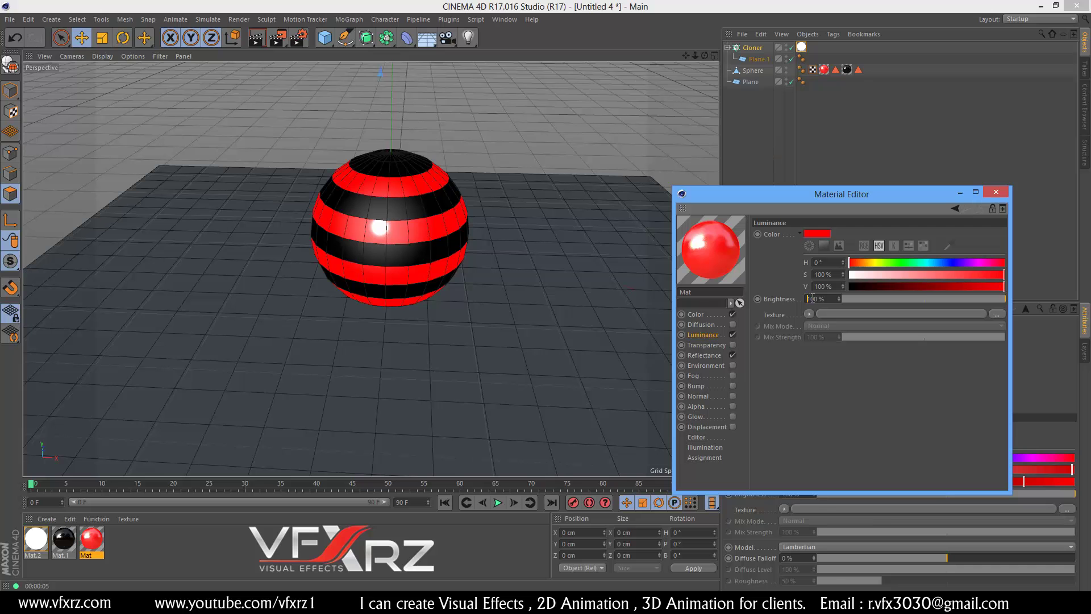
pyautogui.write('3')
pyautogui.press('Return')
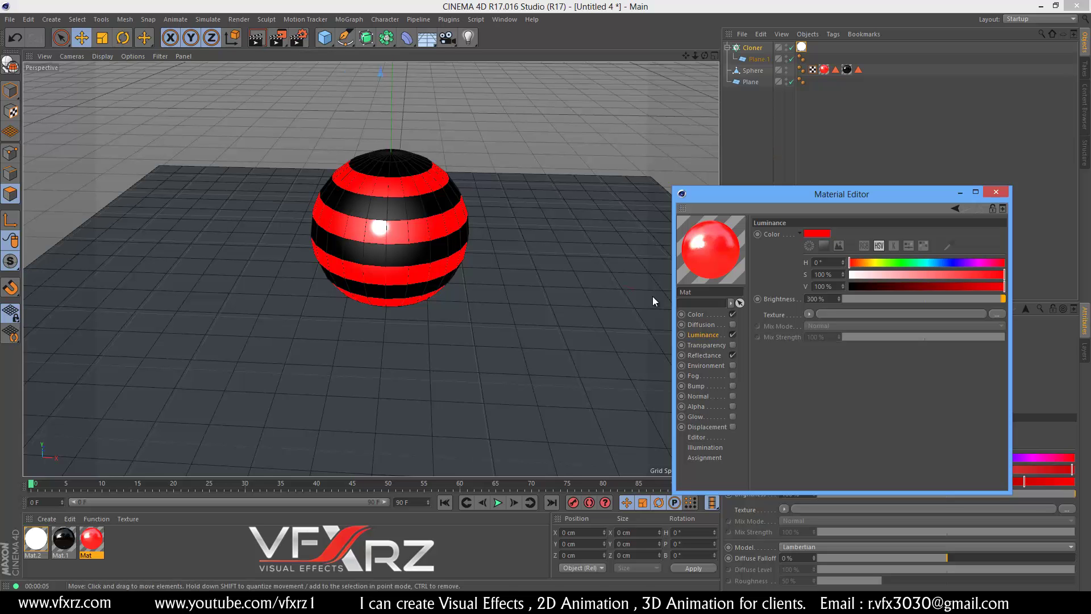
# - Render a preview to check the red glow, then re-frame the viewport
pyautogui.click(256, 38)
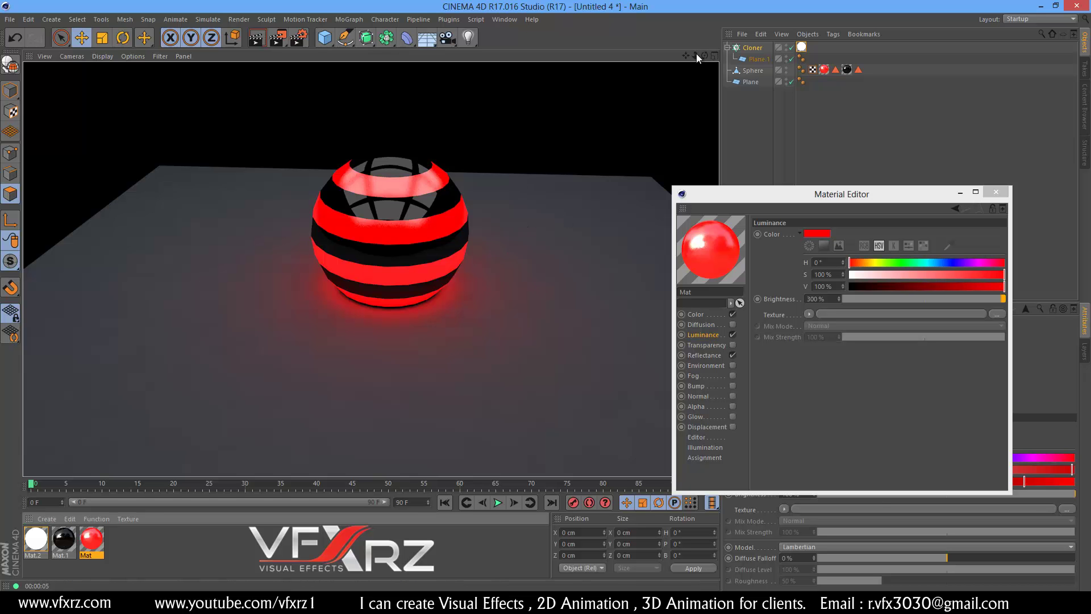
pyautogui.moveTo(737, 189); pyautogui.dragTo(836, 158)
pyautogui.moveTo(695, 56); pyautogui.dragTo(544, 300)
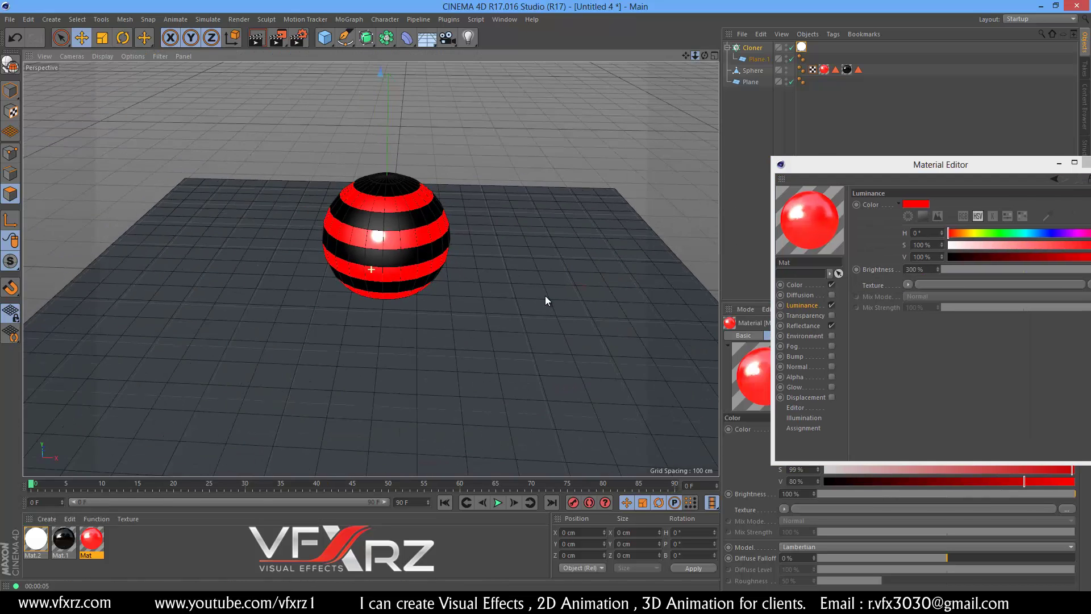
pyautogui.moveTo(700, 53); pyautogui.dragTo(546, 292)
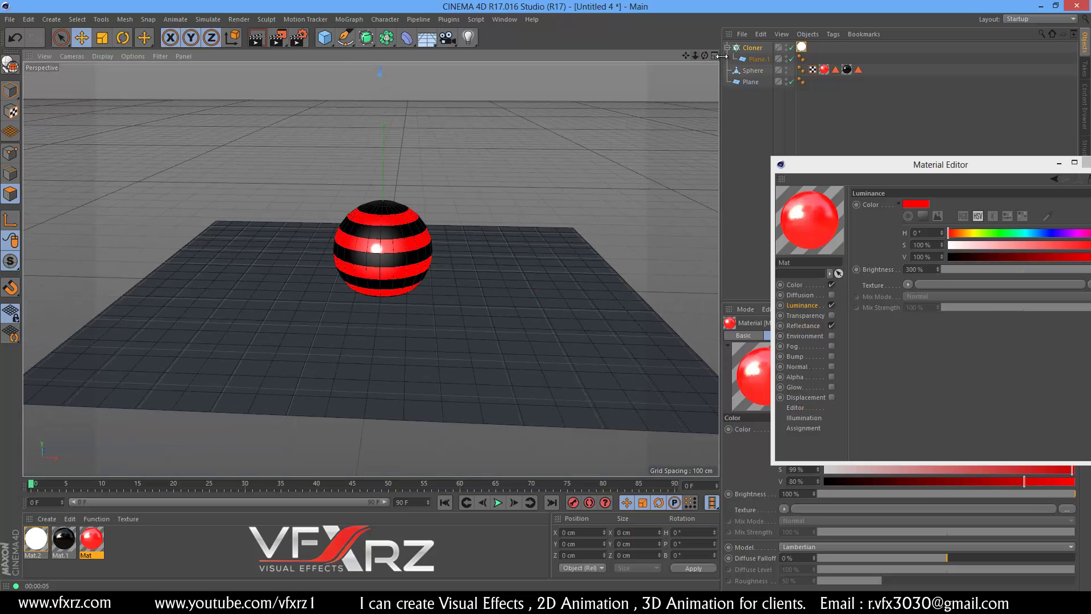
pyautogui.moveTo(705, 56); pyautogui.dragTo(545, 297)
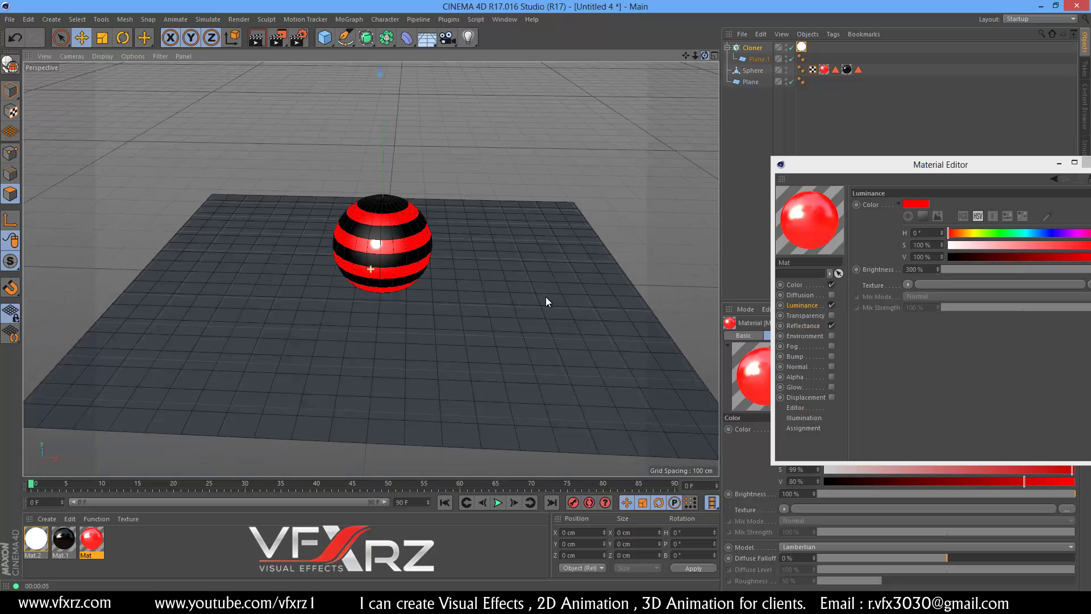
# - Add a cube and move it up and to the right of the sphere
pyautogui.click(324, 37)
pyautogui.click(427, 55)
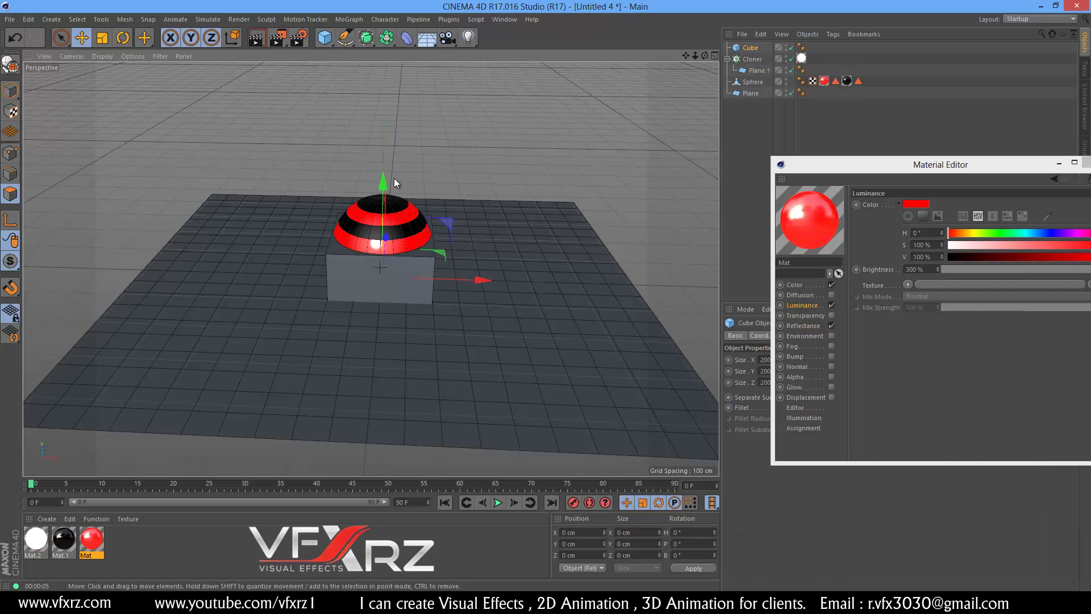
pyautogui.moveTo(385, 187); pyautogui.dragTo(386, 158)
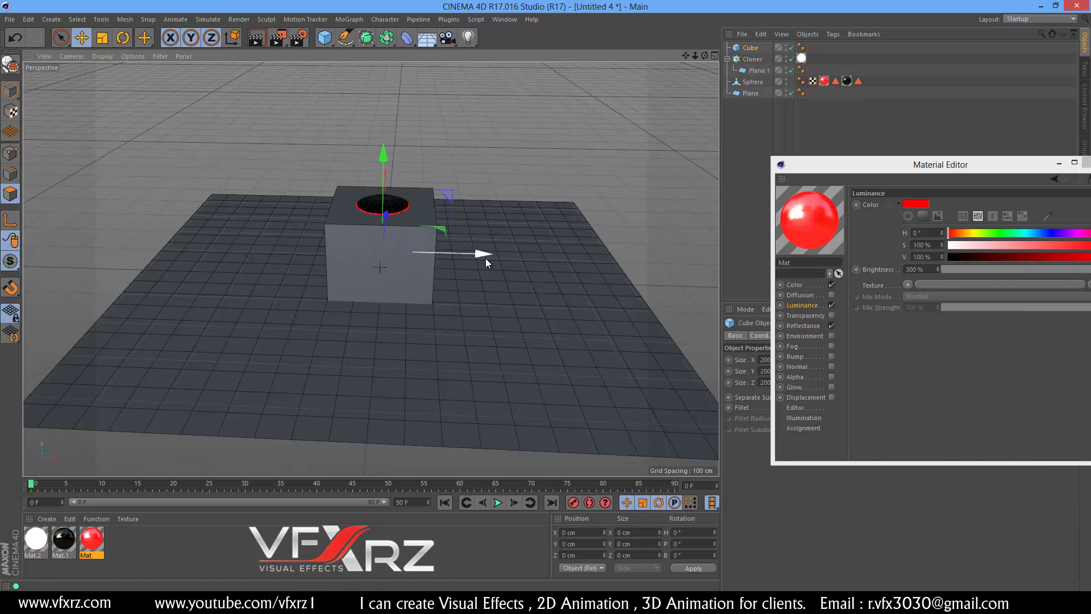
pyautogui.moveTo(515, 257); pyautogui.dragTo(577, 247)
pyautogui.moveTo(492, 165); pyautogui.dragTo(494, 114)
pyautogui.moveTo(584, 220); pyautogui.dragTo(606, 221)
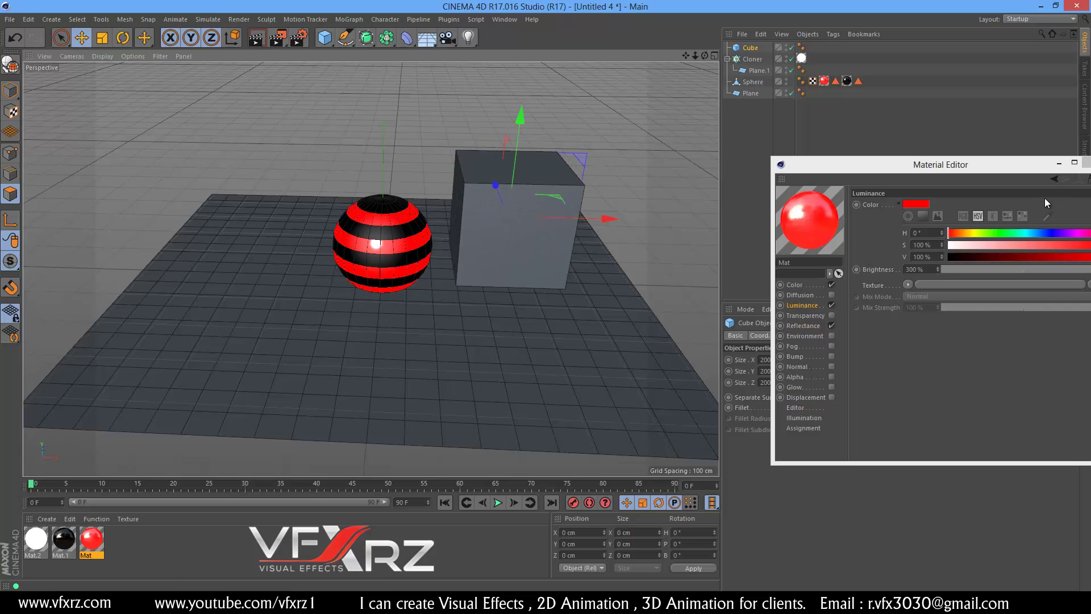
pyautogui.click(1060, 163)
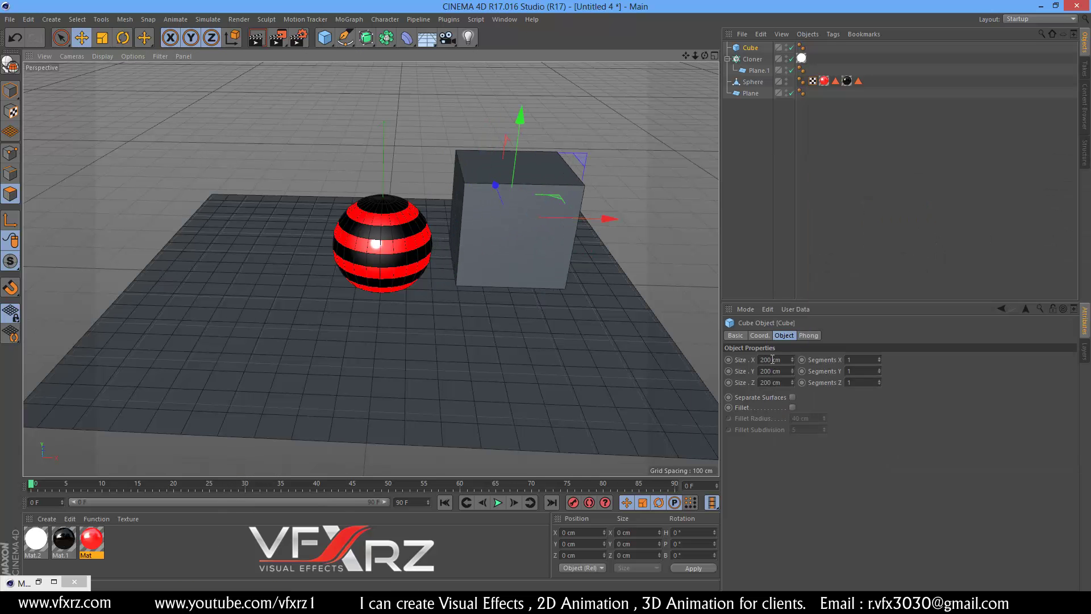
# - Set the cube's X and Z size to 50 cm, forming a square column
pyautogui.doubleClick(772, 359)
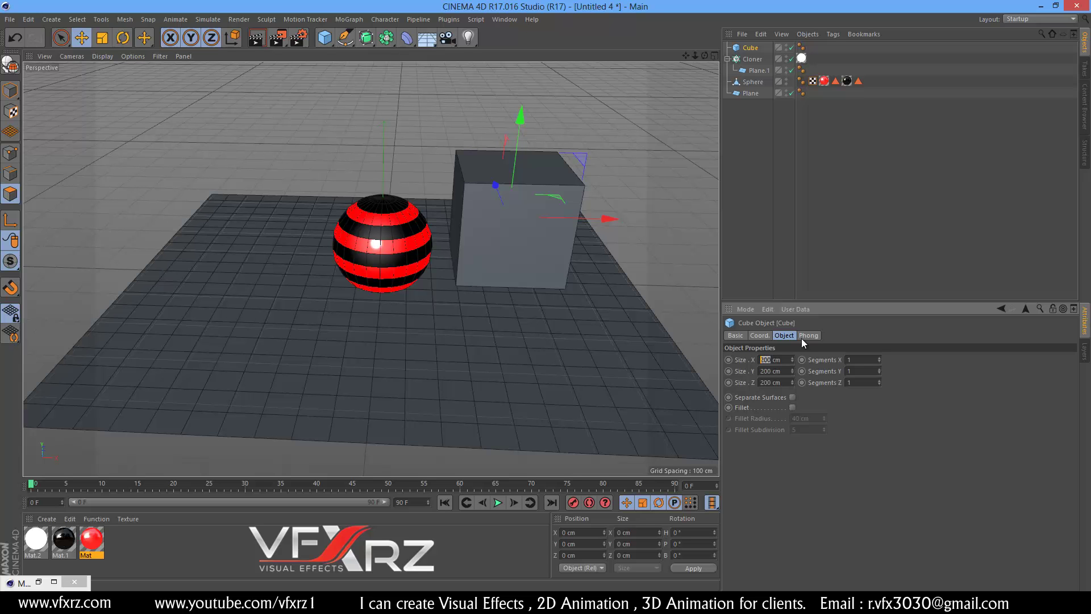
pyautogui.write('50')
pyautogui.press('Return')
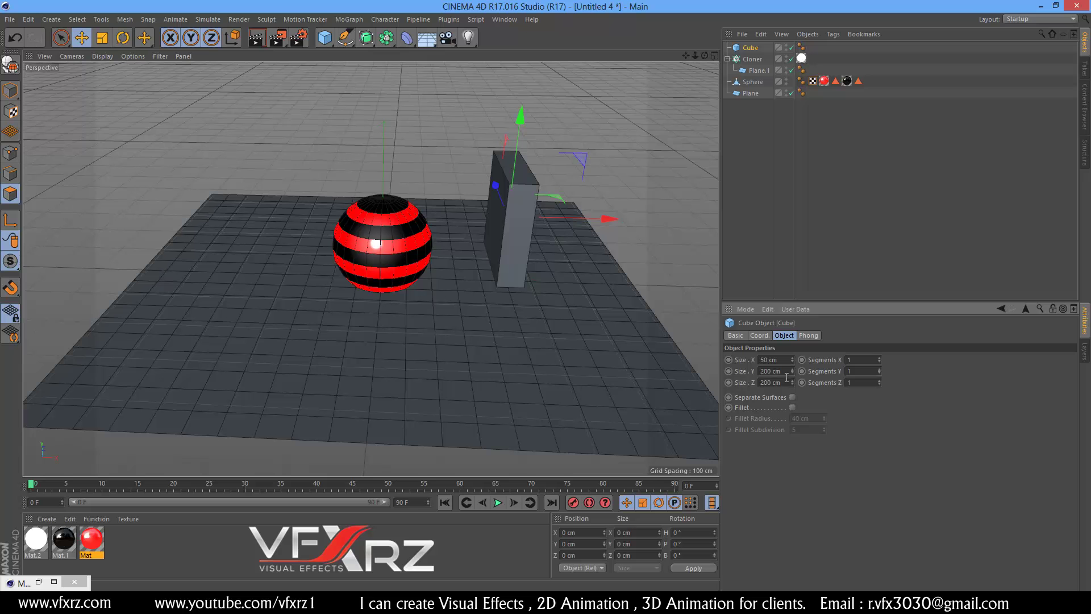
pyautogui.doubleClick(773, 382)
pyautogui.write('50')
pyautogui.press('Return')
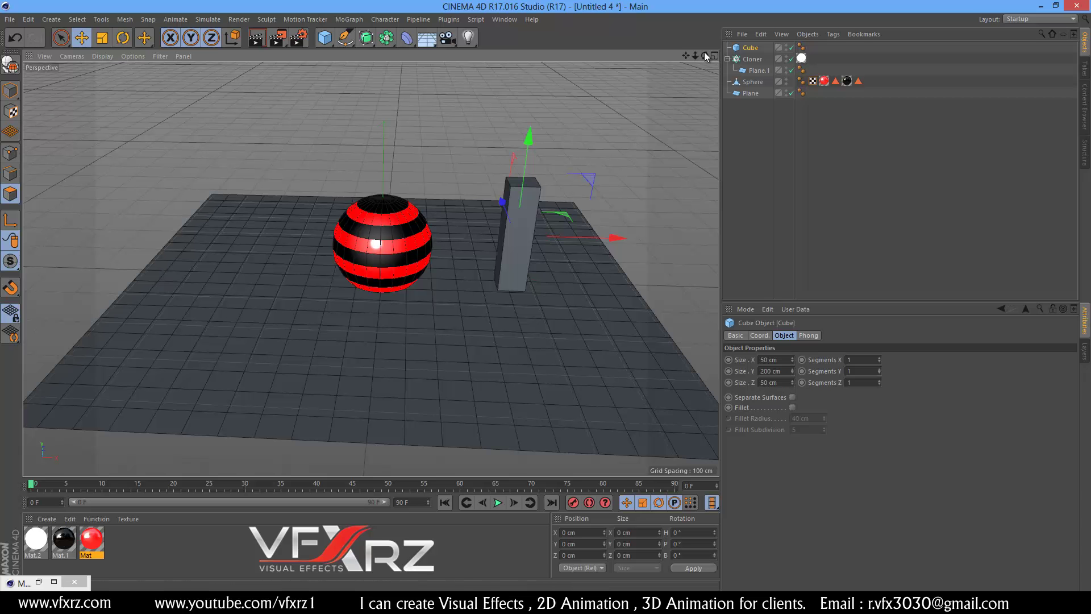
# - Give the 50 × 200 × 50 cm box 10 Y segments
pyautogui.scroll(5, 545, 299)
pyautogui.scroll(-8, 545, 296)
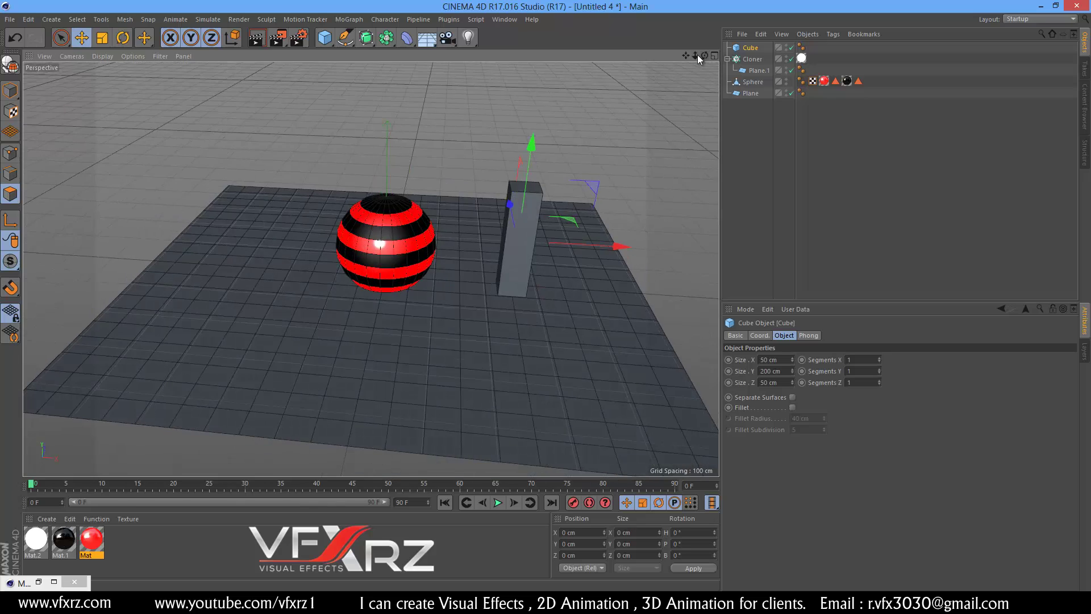
pyautogui.moveTo(697, 55); pyautogui.dragTo(682, 63)
pyautogui.click(866, 359)
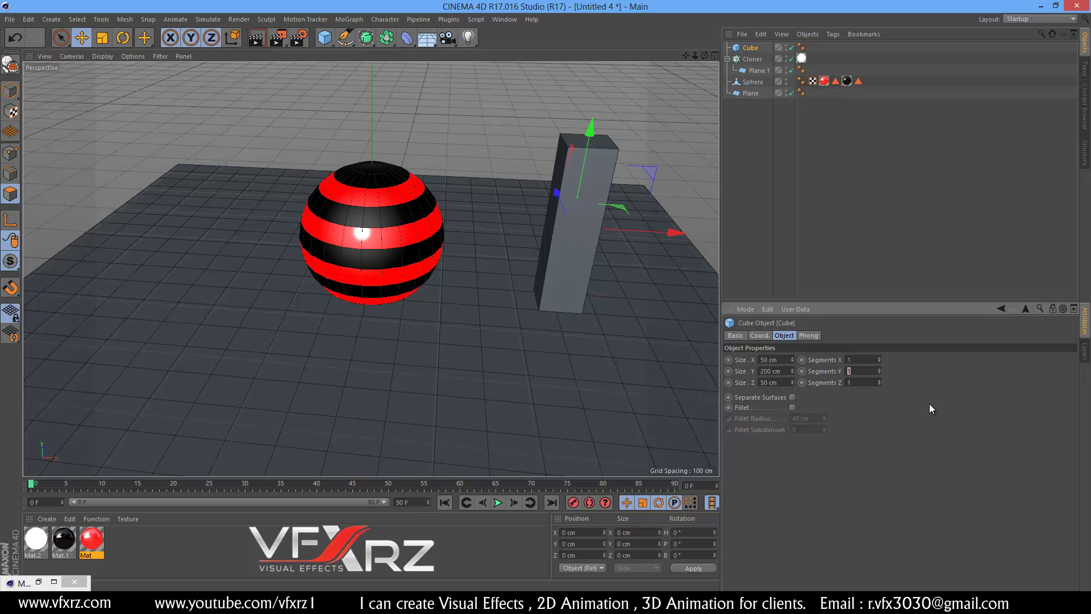
pyautogui.write('10')
pyautogui.press('Return')
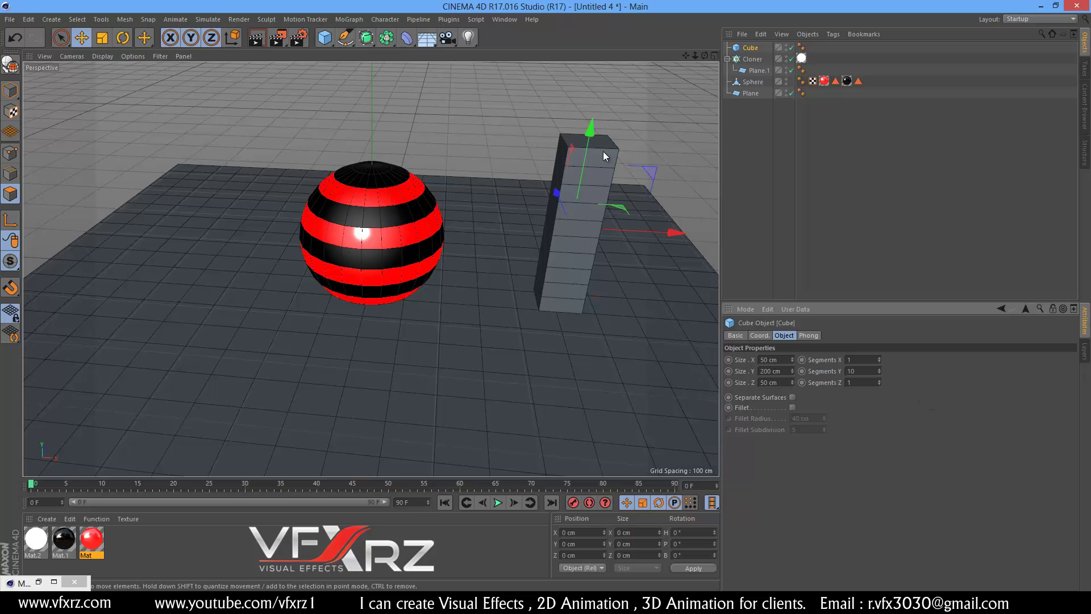
pyautogui.click(407, 38)
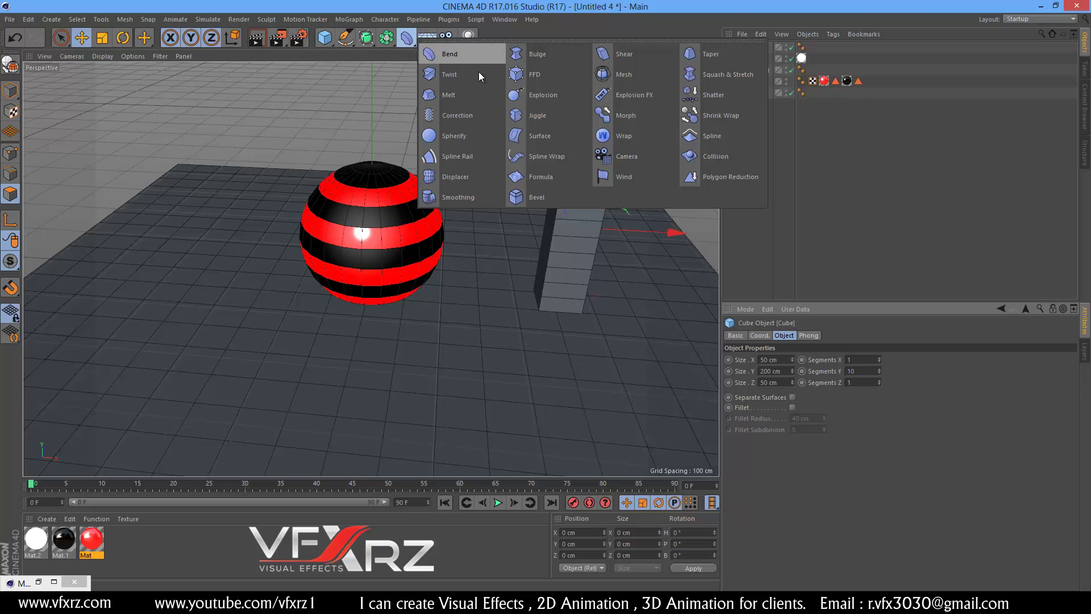
# - Add a Twist deformer and move it over the box
pyautogui.click(450, 74)
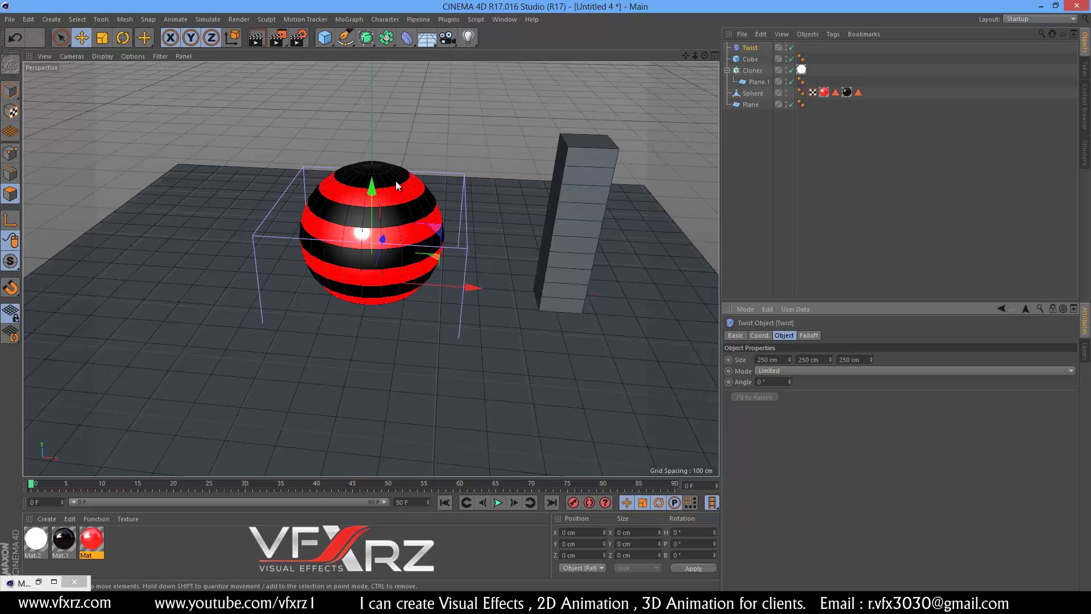
pyautogui.moveTo(460, 283); pyautogui.dragTo(647, 282)
pyautogui.moveTo(578, 209); pyautogui.dragTo(591, 162)
pyautogui.moveTo(680, 216); pyautogui.dragTo(697, 172)
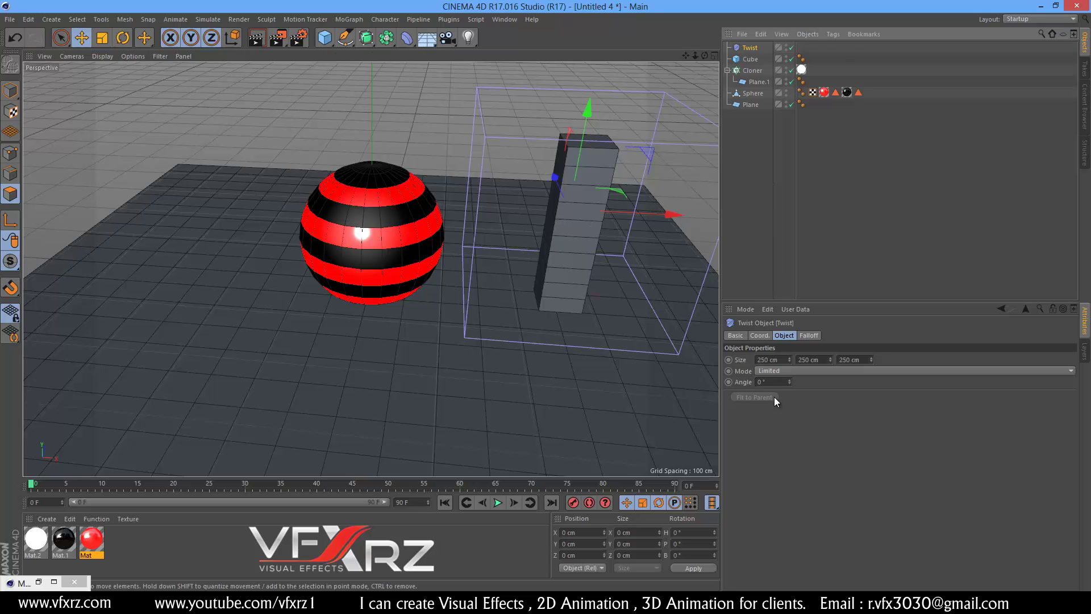
# - Size the Twist deformer to 55/250/55 cm and centre it over the box
pyautogui.click(756, 359)
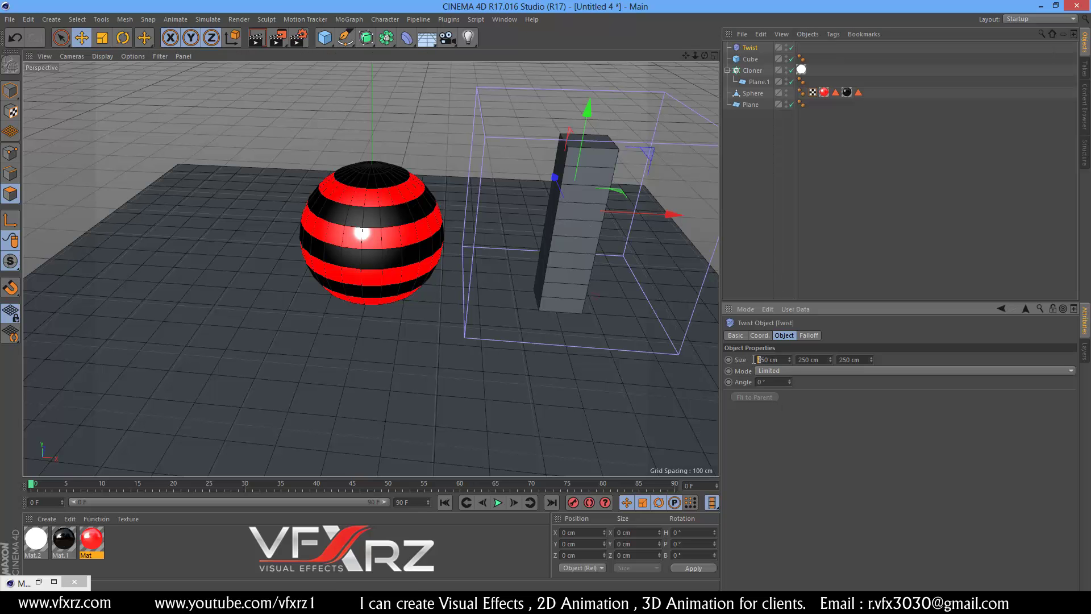
pyautogui.doubleClick(769, 359)
pyautogui.doubleClick(848, 360)
pyautogui.write('50')
pyautogui.press('Return')
pyautogui.write('55')
pyautogui.press('Return')
pyautogui.moveTo(558, 184); pyautogui.dragTo(564, 199)
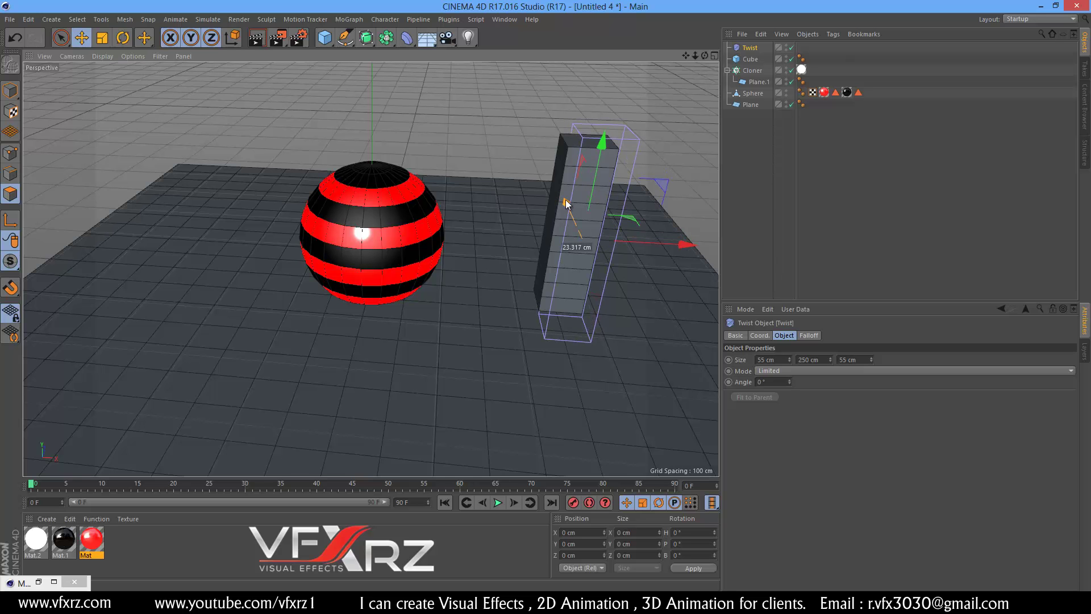
pyautogui.moveTo(691, 243); pyautogui.dragTo(676, 242)
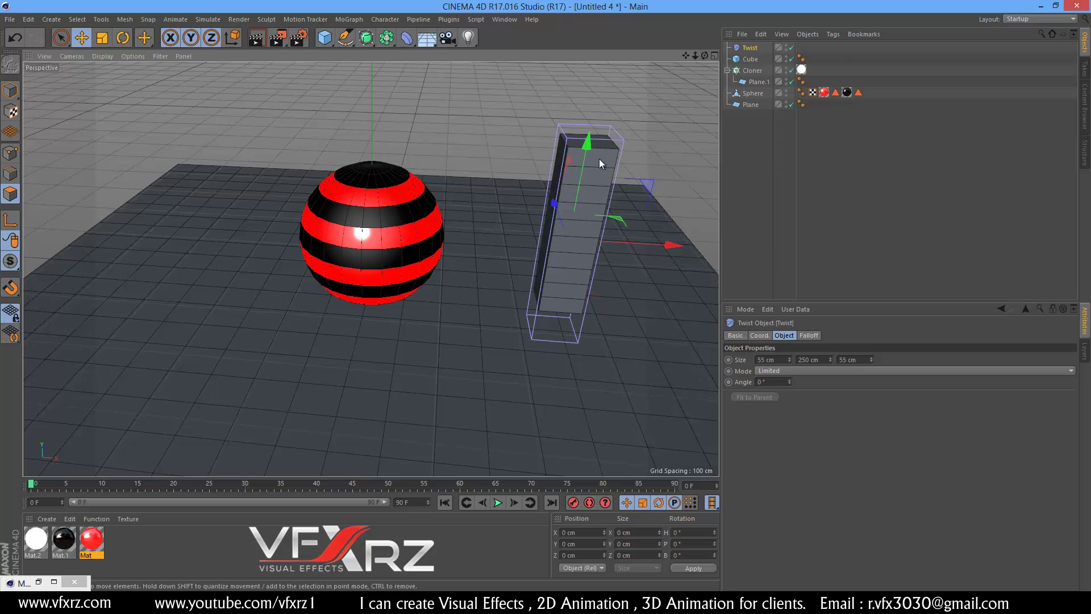
pyautogui.moveTo(586, 145); pyautogui.dragTo(590, 141)
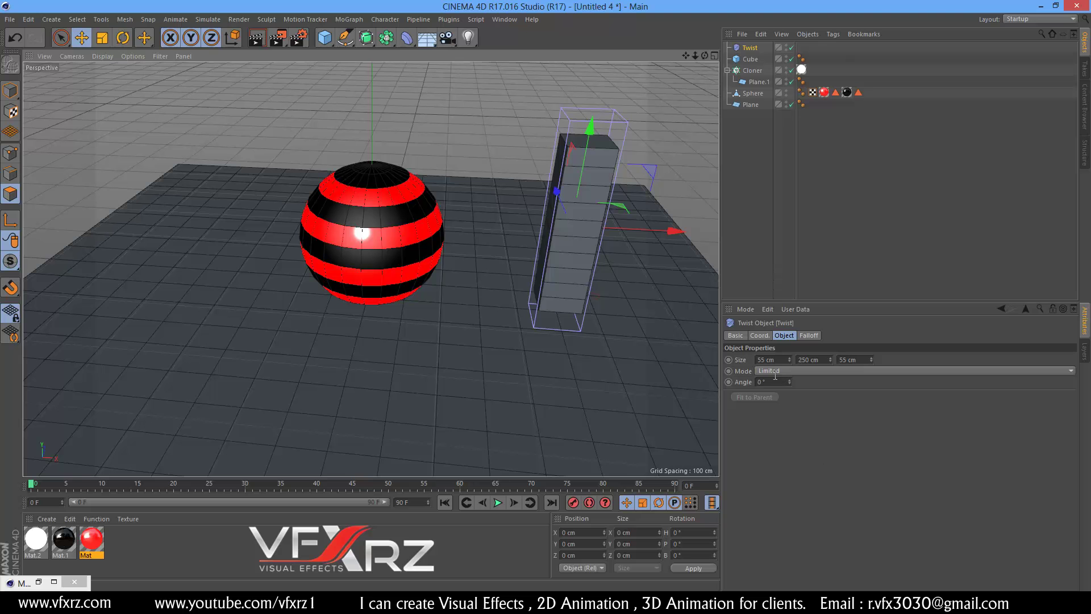
# - Set the twist angle to 288° and parent the Twist under the Cube
pyautogui.moveTo(789, 384); pyautogui.dragTo(772, 138)
pyautogui.moveTo(756, 52)
pyautogui.mouseDown()
pyautogui.moveTo(760, 72)
pyautogui.moveTo(748, 59)
pyautogui.mouseUp()
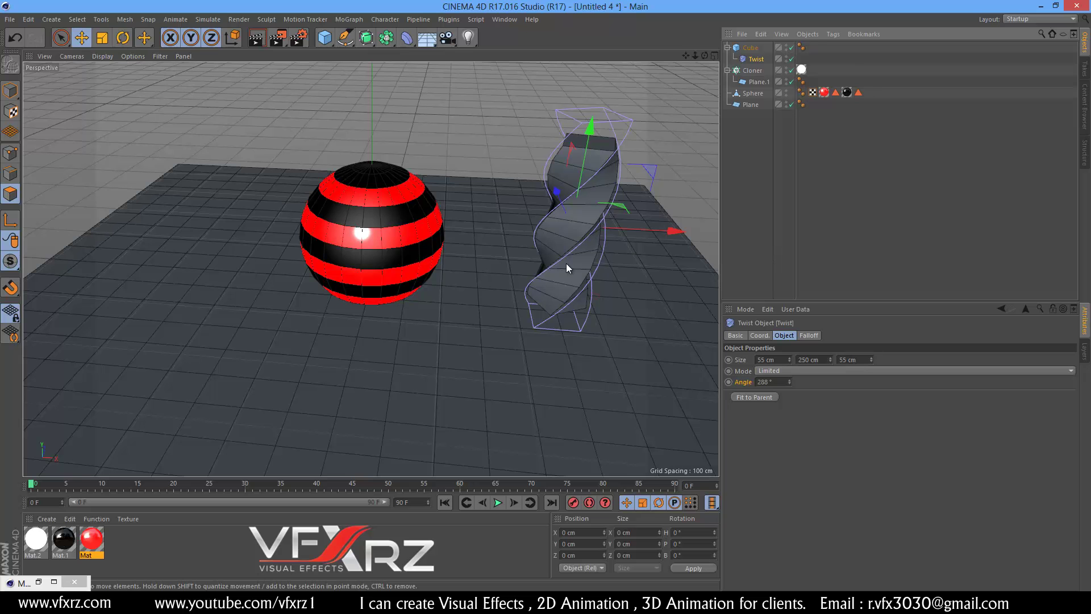
pyautogui.moveTo(703, 55); pyautogui.dragTo(544, 295)
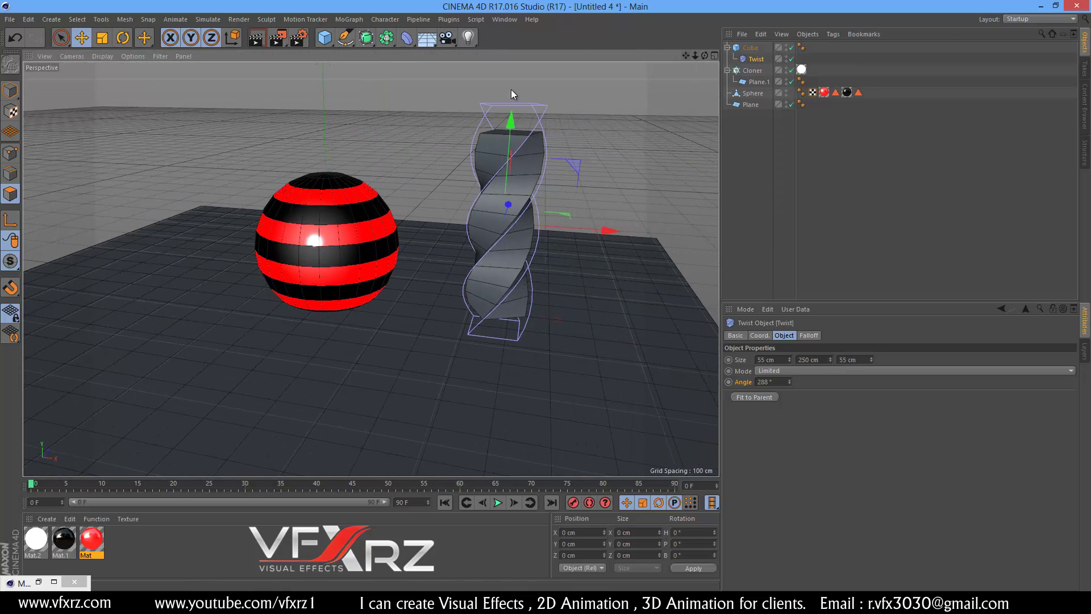
pyautogui.click(749, 49)
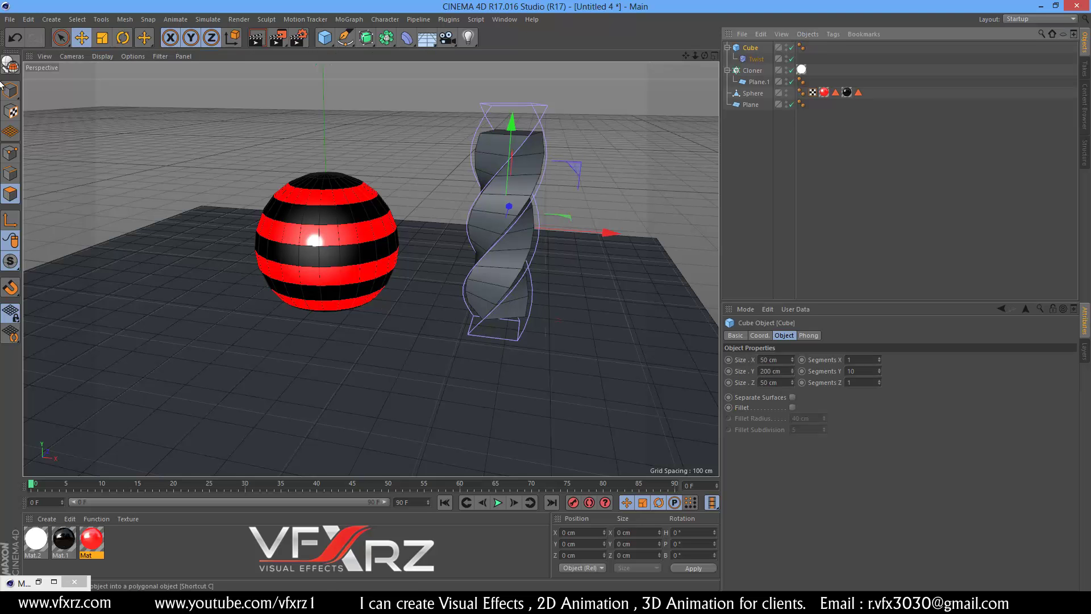
# - Make the twisted Cube editable and move the view closer to the column
pyautogui.click(10, 66)
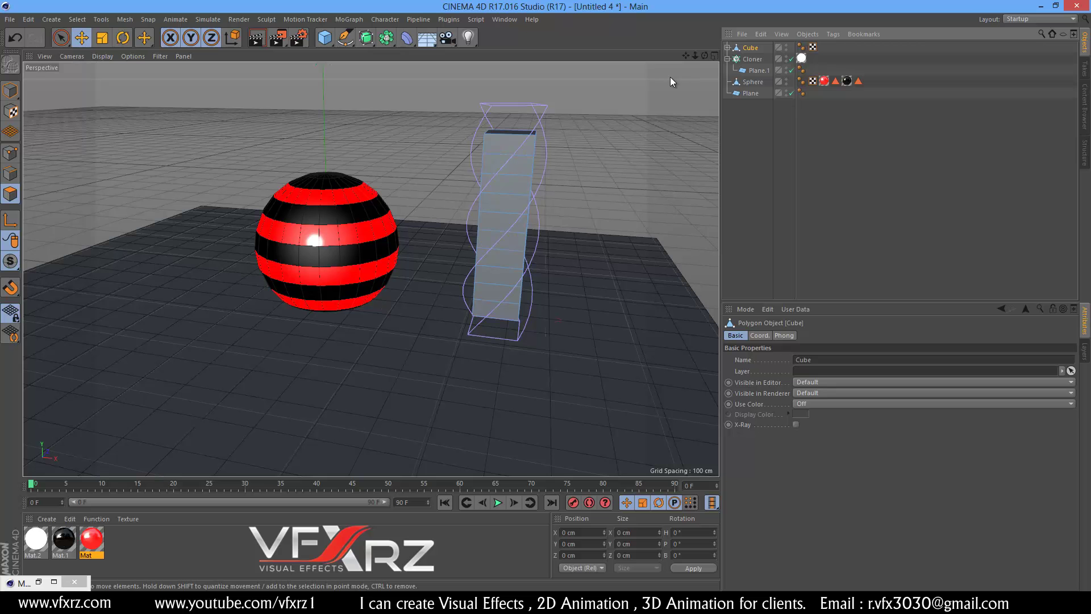
pyautogui.moveTo(699, 54); pyautogui.dragTo(546, 295)
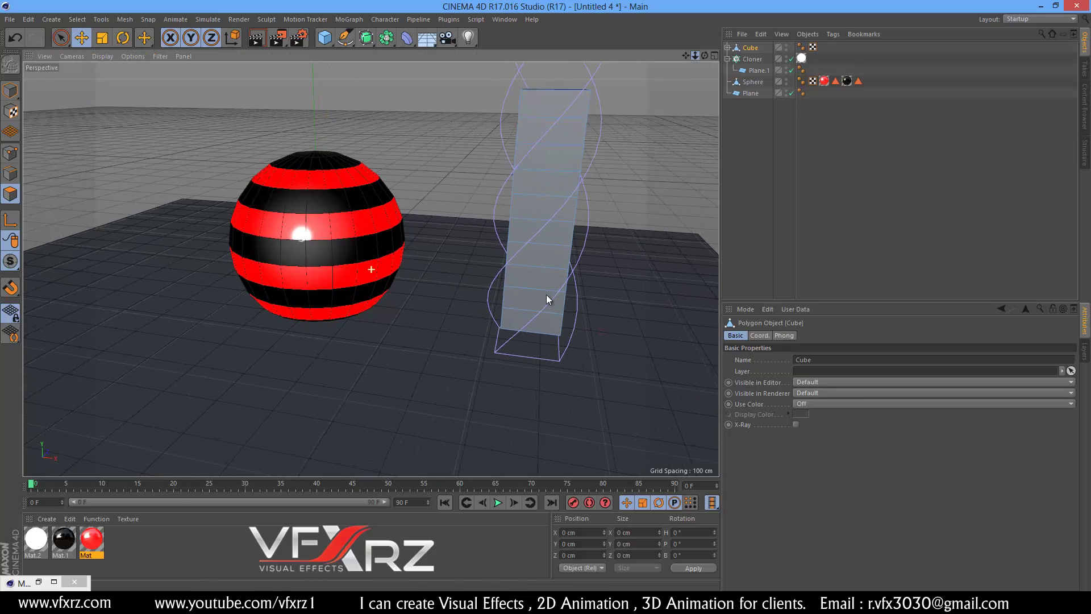
pyautogui.moveTo(690, 55); pyautogui.dragTo(544, 295)
pyautogui.click(745, 128)
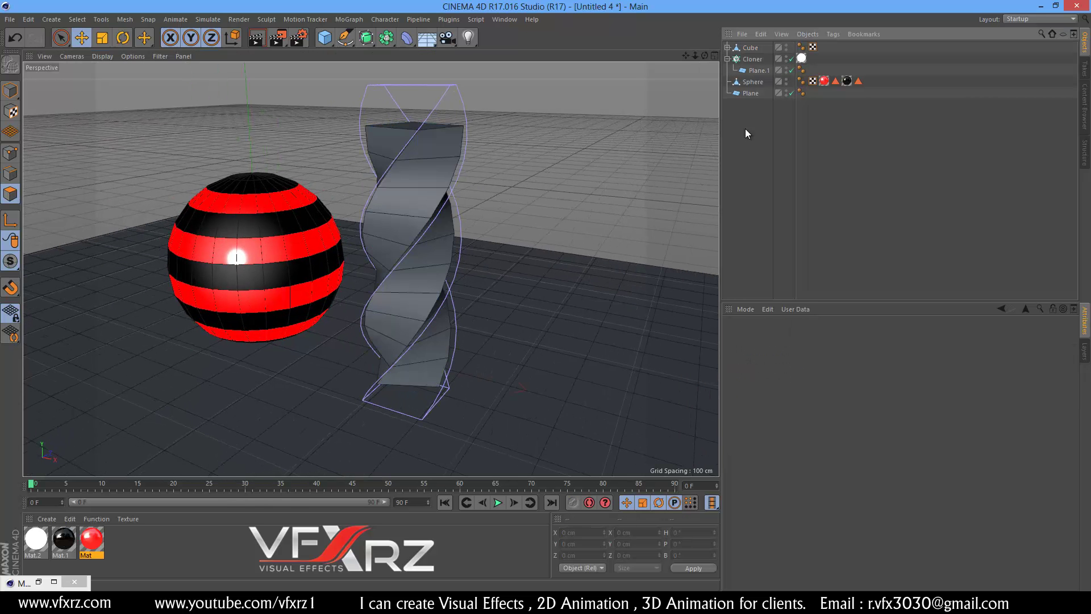
pyautogui.click(748, 49)
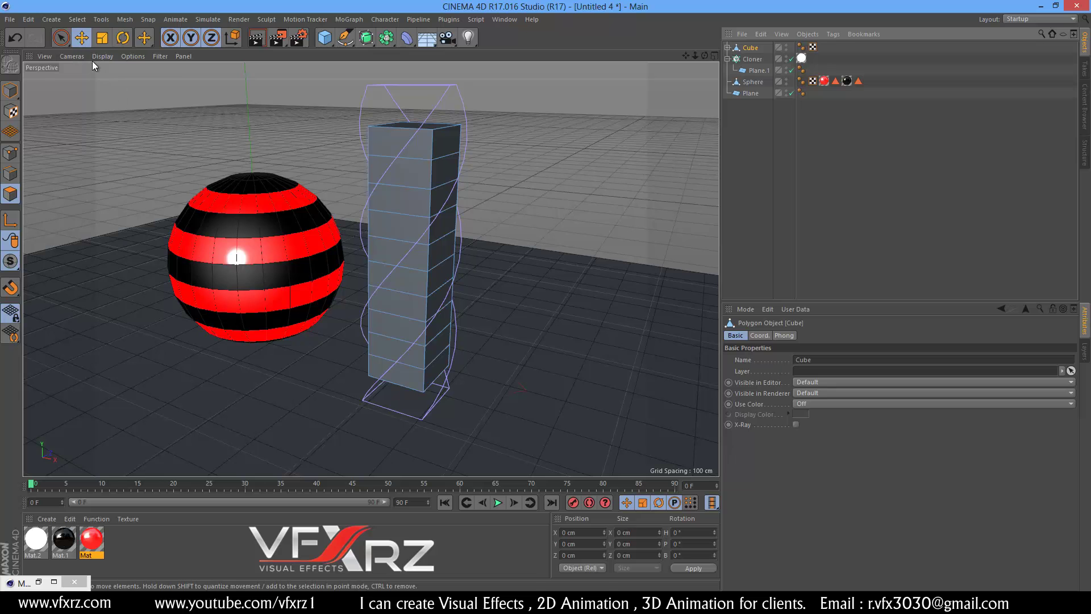
# - Ring-select four alternating horizontal bands of the column's faces
pyautogui.click(80, 19)
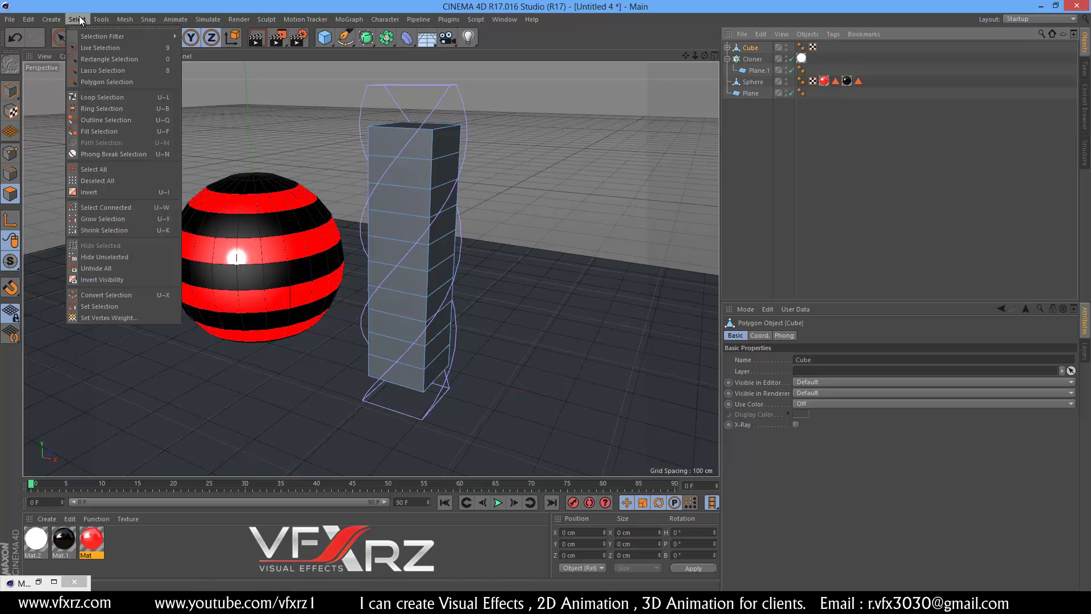
pyautogui.click(94, 108)
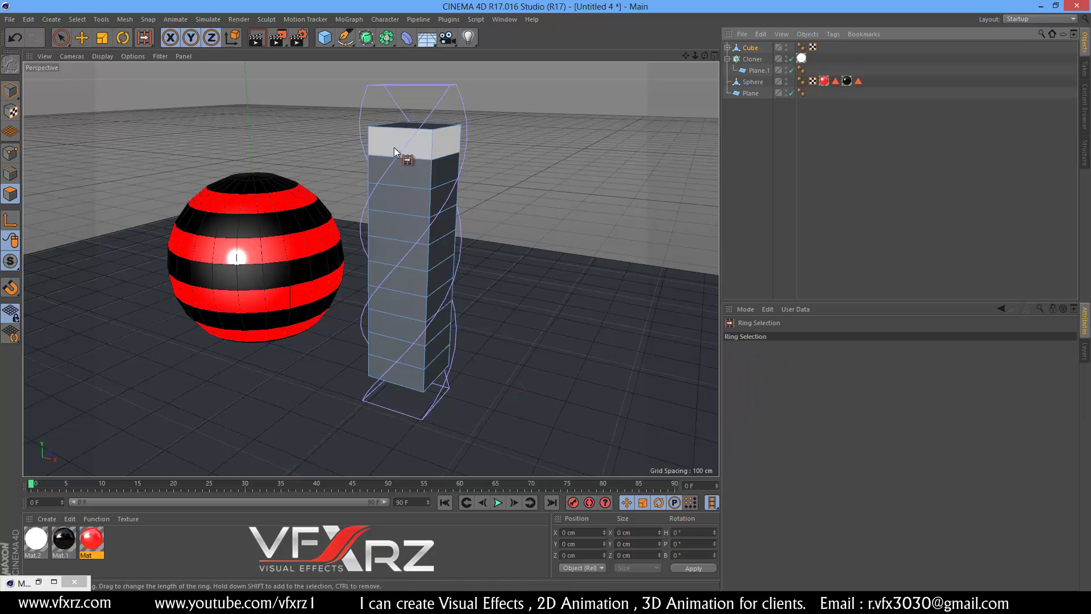
pyautogui.click(425, 172)
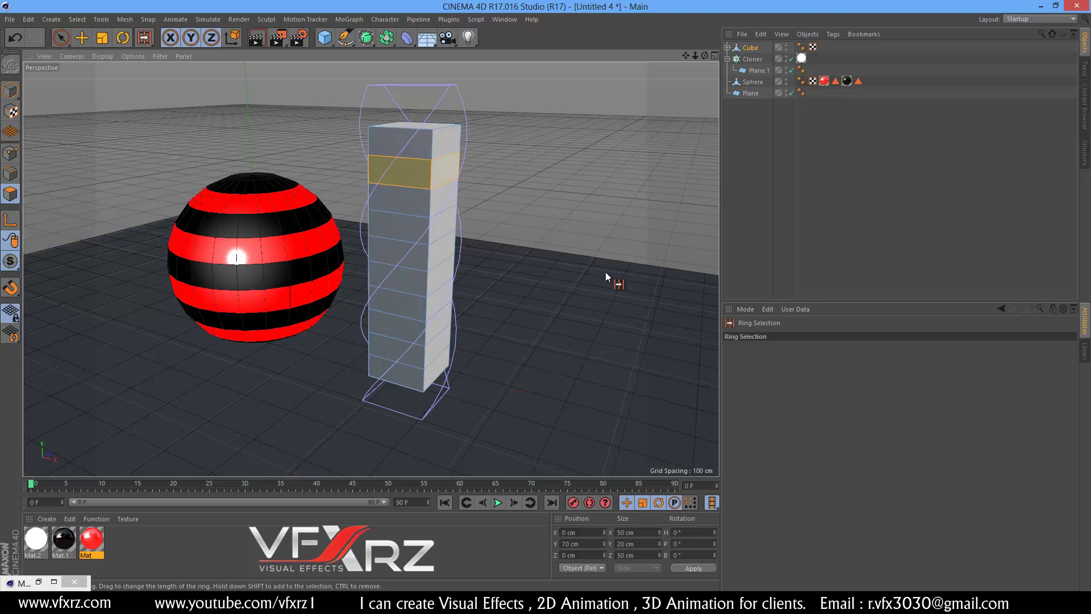
pyautogui.keyDown('shift'); pyautogui.click(423, 225); pyautogui.keyUp('shift')
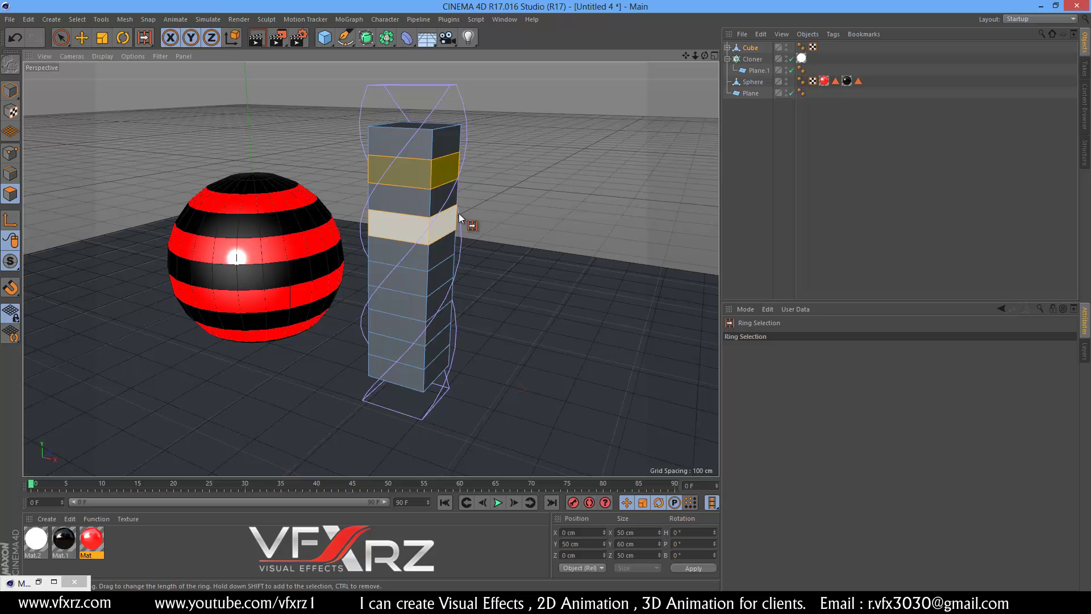
pyautogui.keyDown('shift'); pyautogui.click(421, 278); pyautogui.keyUp('shift')
pyautogui.keyDown('shift'); pyautogui.click(424, 331); pyautogui.keyUp('shift')
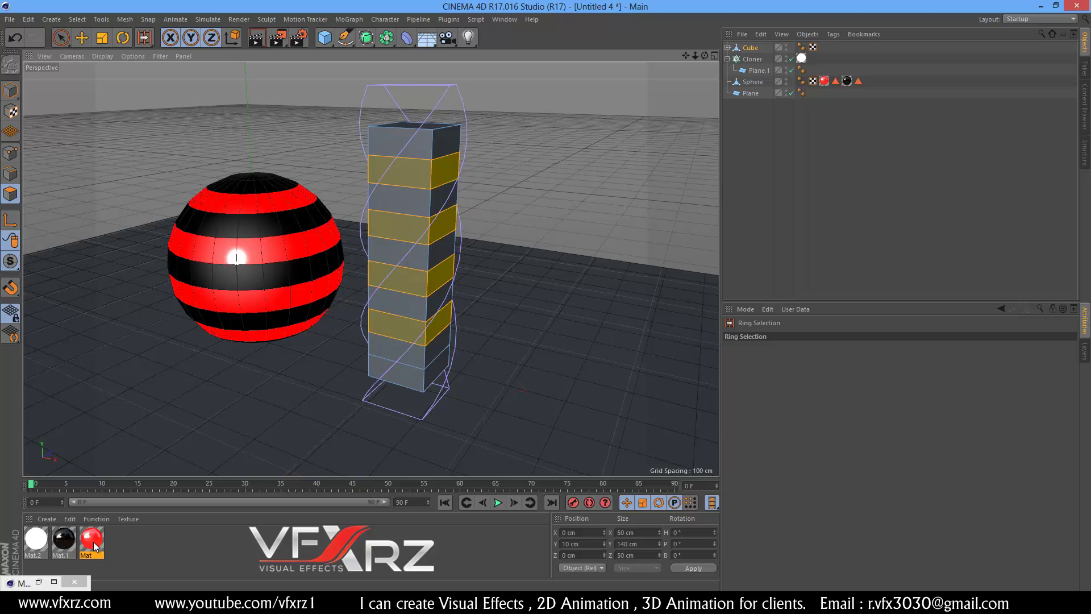
# - Extrude-inset the selected bands and apply the red Mat to them
pyautogui.rightClick(445, 140)
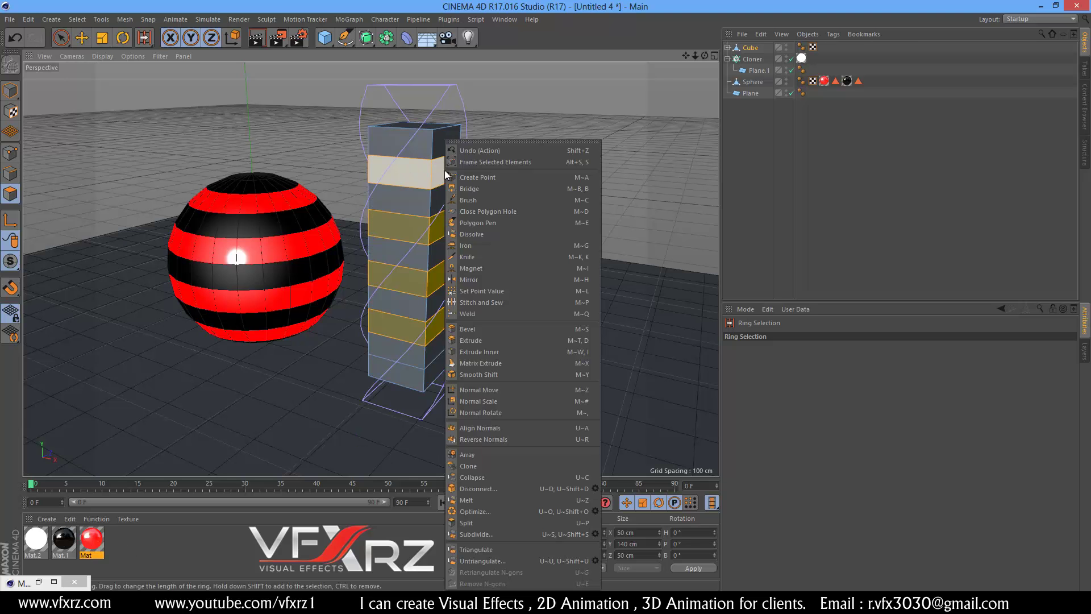
pyautogui.click(475, 340)
pyautogui.moveTo(398, 172); pyautogui.dragTo(545, 295)
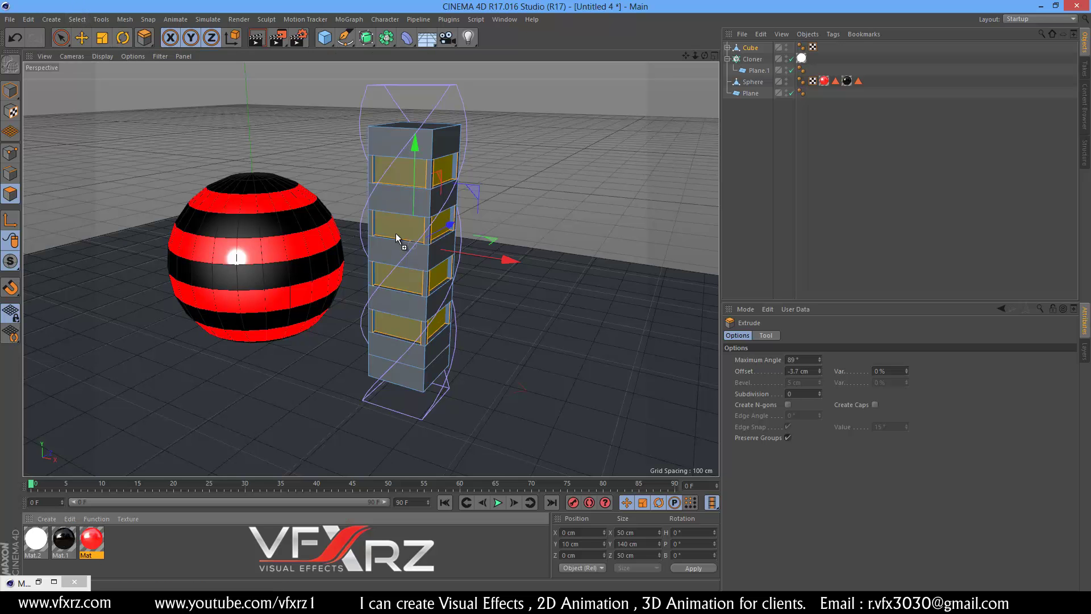
pyautogui.moveTo(396, 238); pyautogui.dragTo(401, 239)
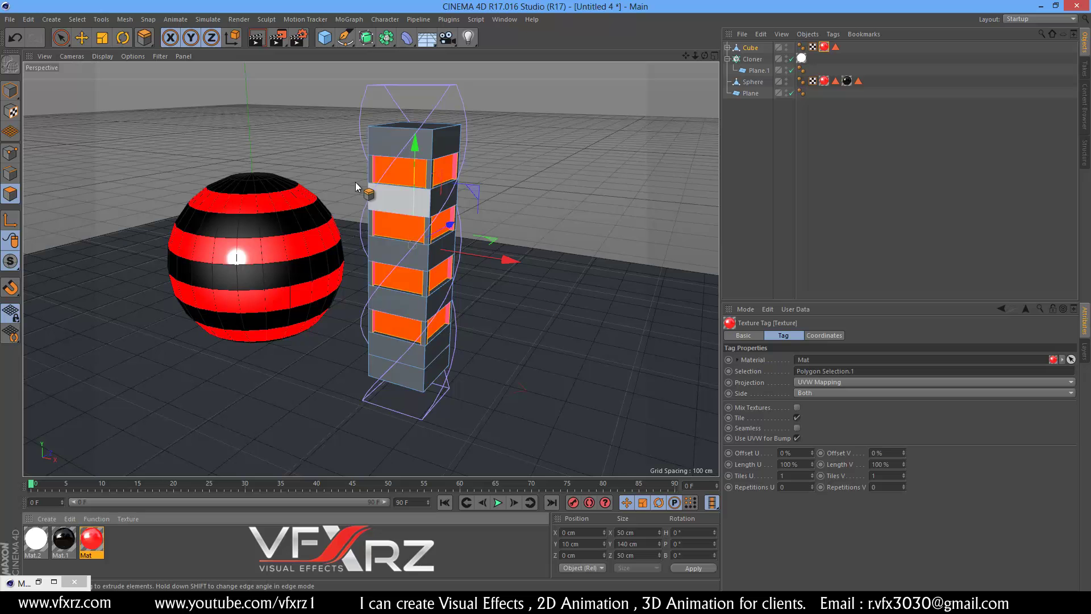
# - Invert the face selection and apply black Mat.1 to the remaining faces
pyautogui.click(121, 20)
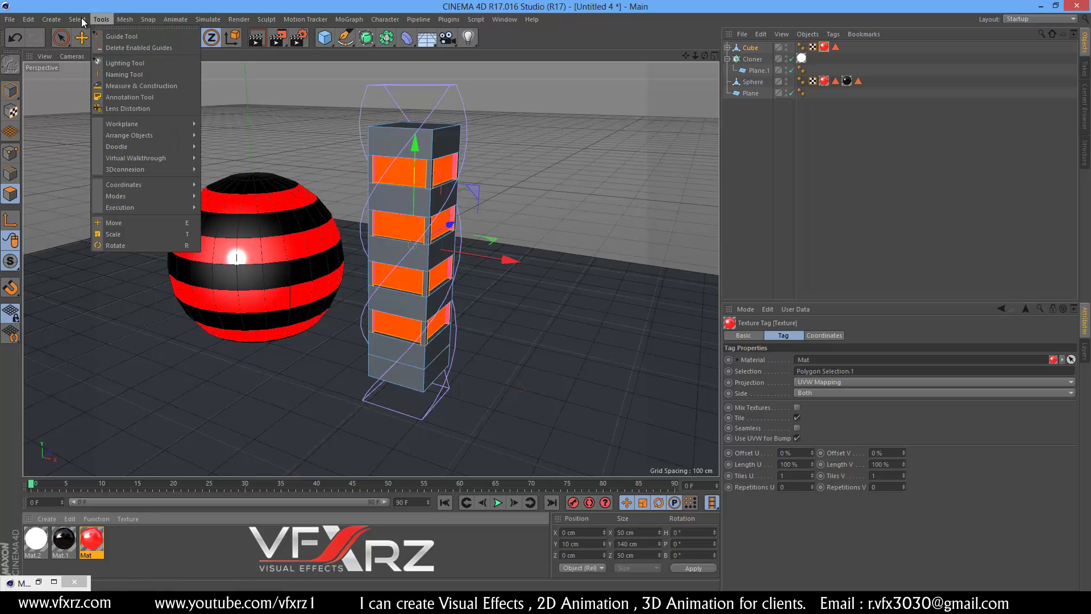
pyautogui.moveTo(80, 21)
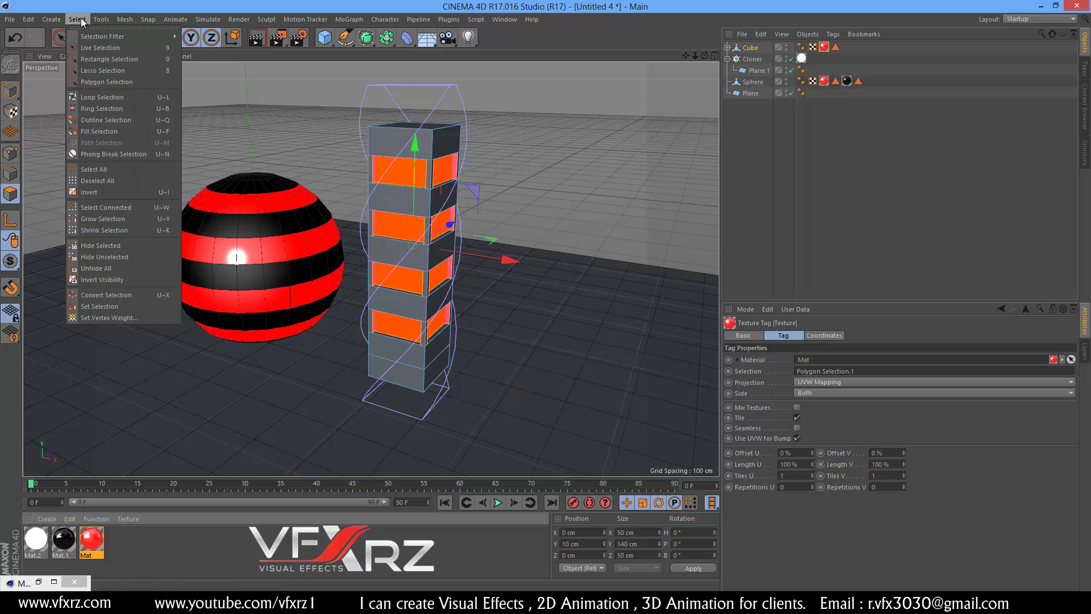
pyautogui.click(128, 191)
pyautogui.moveTo(67, 542); pyautogui.dragTo(344, 296)
pyautogui.moveTo(412, 132); pyautogui.dragTo(409, 136)
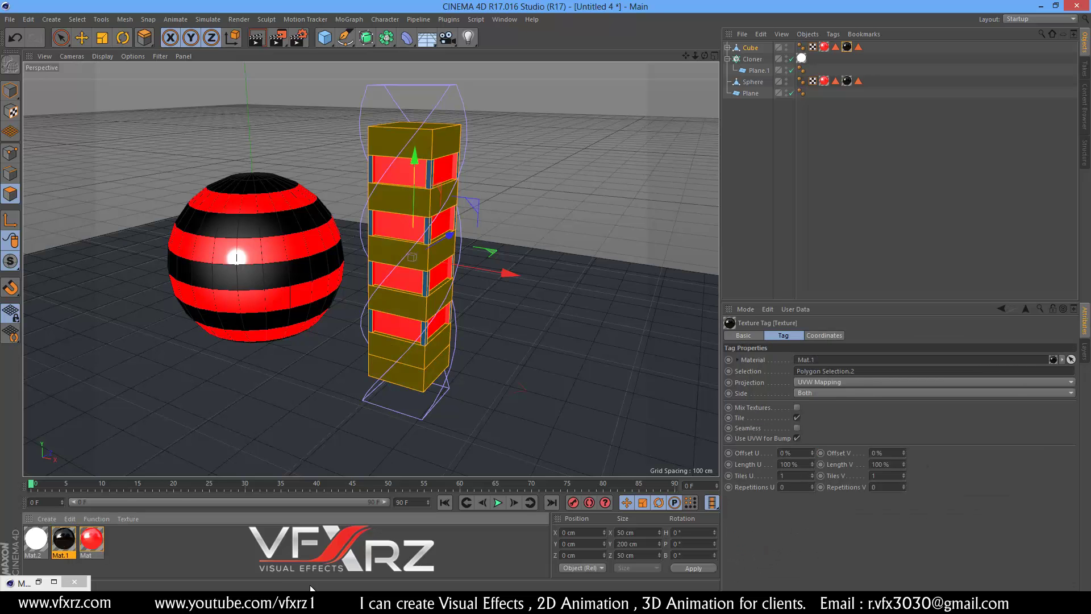
pyautogui.click(762, 166)
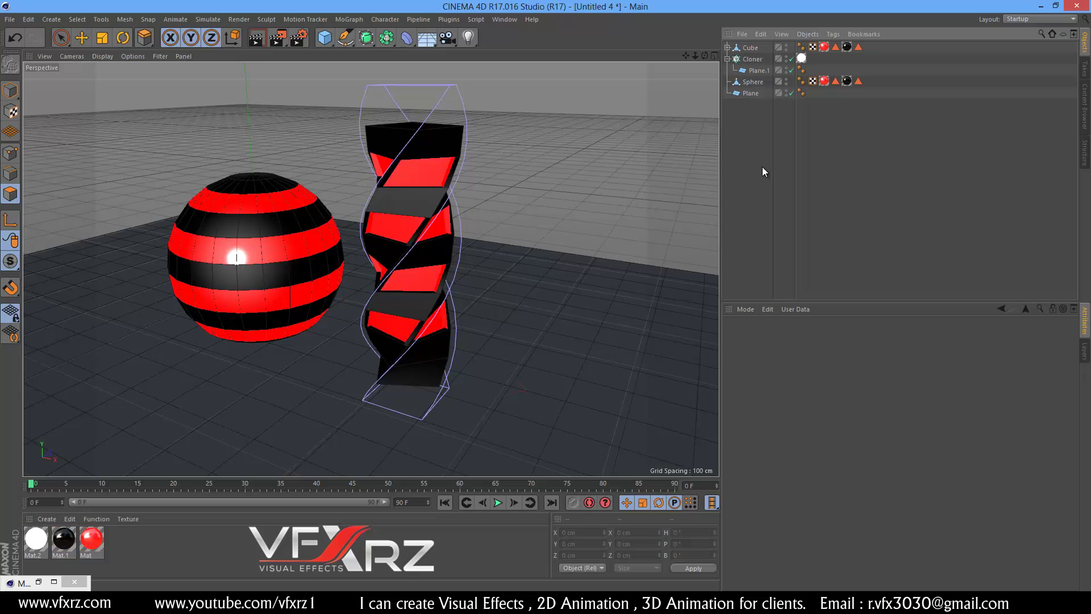
pyautogui.click(257, 38)
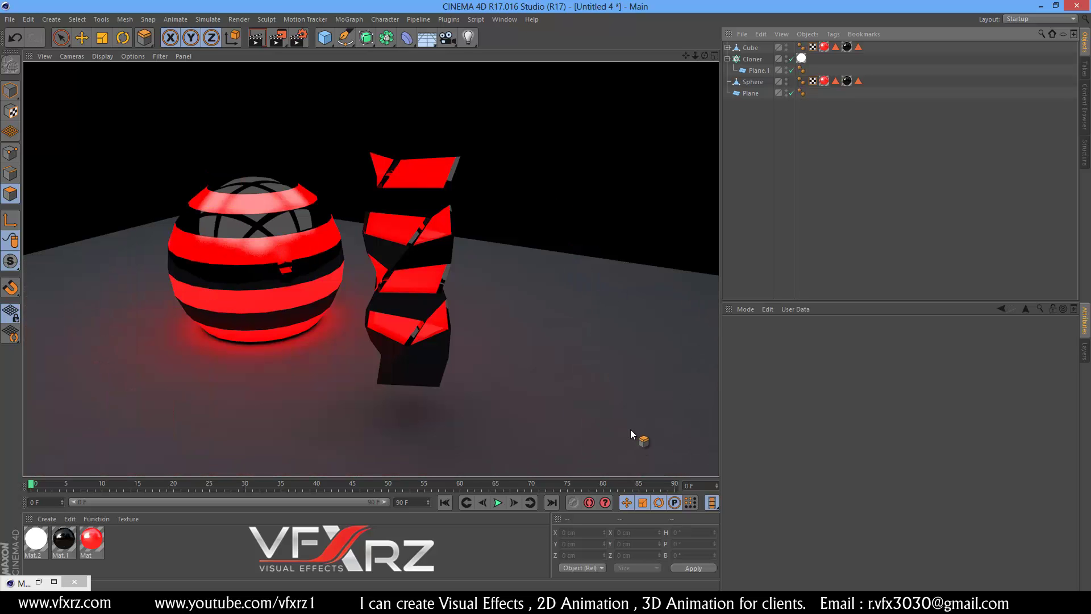
# - Leave the test render for the editor view and orbit to face the tower
pyautogui.click(705, 56)
pyautogui.moveTo(545, 301)
pyautogui.keyDown('alt'); pyautogui.mouseDown()
pyautogui.moveTo(697, 55)
pyautogui.moveTo(546, 295)
pyautogui.mouseUp(); pyautogui.keyUp('alt')
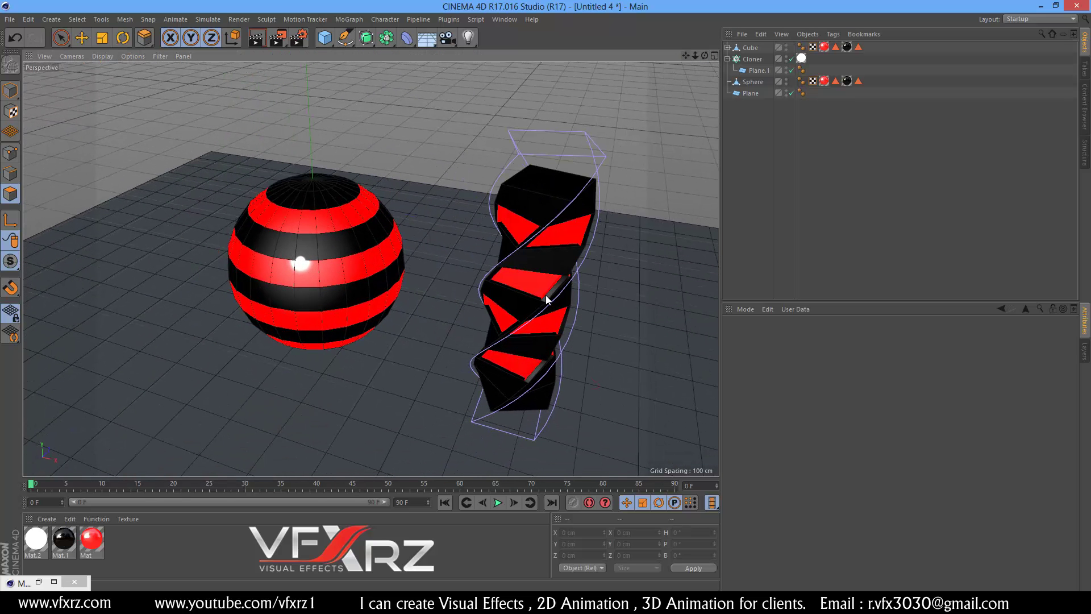
pyautogui.moveTo(704, 55); pyautogui.dragTo(546, 296)
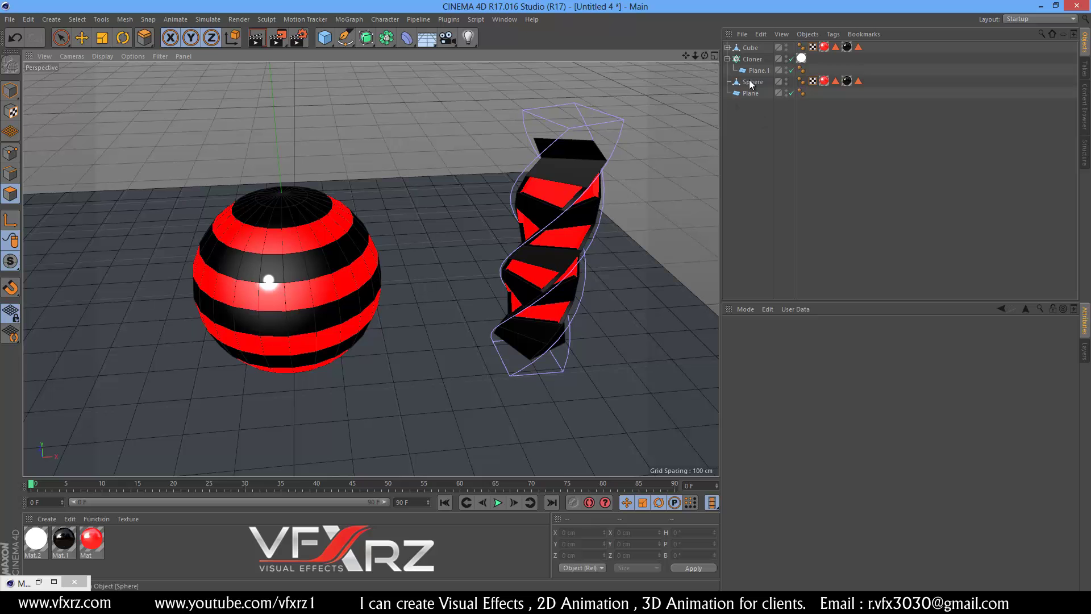
pyautogui.click(371, 36)
# - Add a Subdivision Surface and nest the Cube, with its Twist child, inside it
pyautogui.click(415, 57)
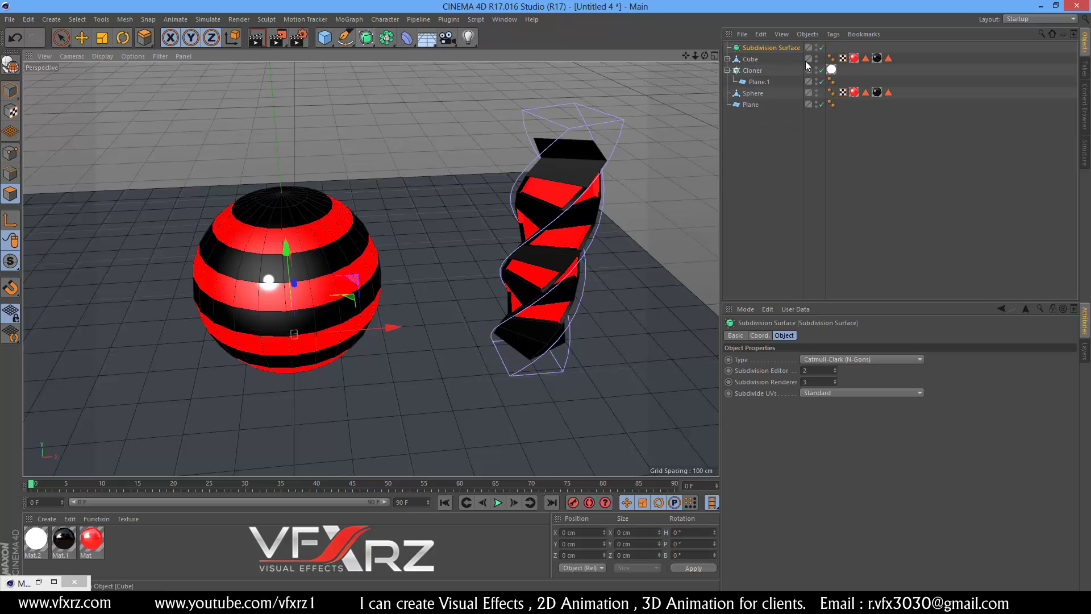
pyautogui.click(750, 60)
pyautogui.moveTo(754, 61); pyautogui.dragTo(762, 46)
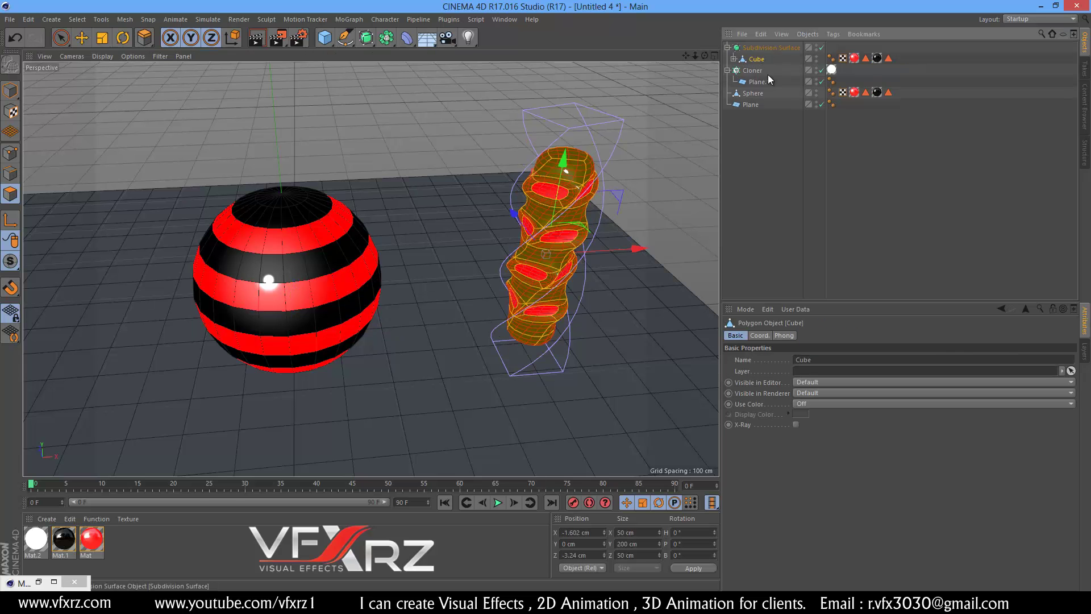
pyautogui.click(766, 132)
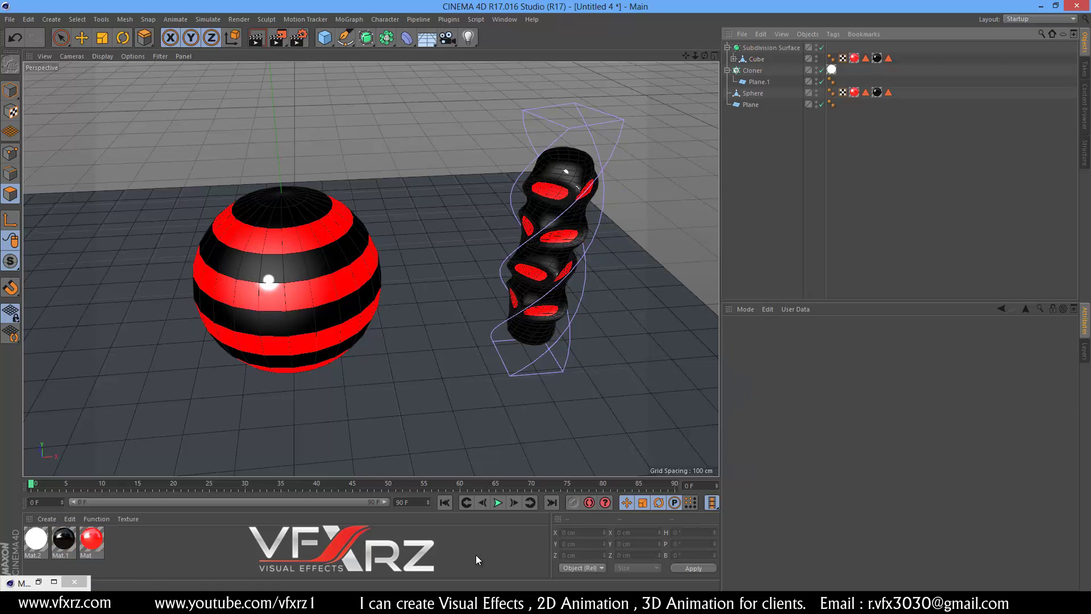
pyautogui.click(734, 59)
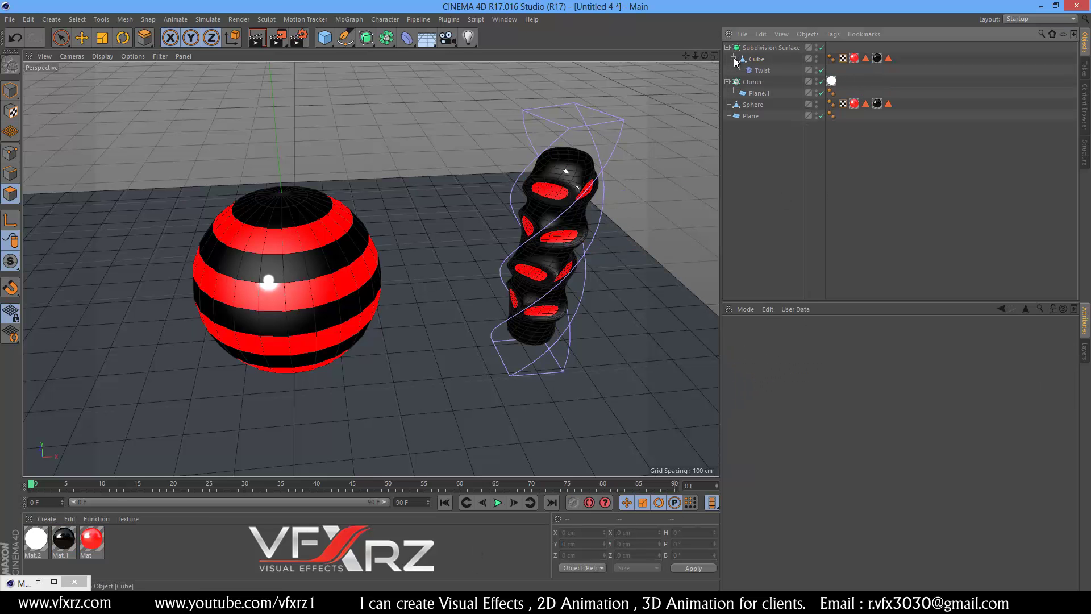
pyautogui.click(751, 71)
pyautogui.click(764, 187)
pyautogui.moveTo(698, 57); pyautogui.dragTo(548, 297)
# - Render a preview of the smoothed tower and select the Sphere
pyautogui.click(263, 42)
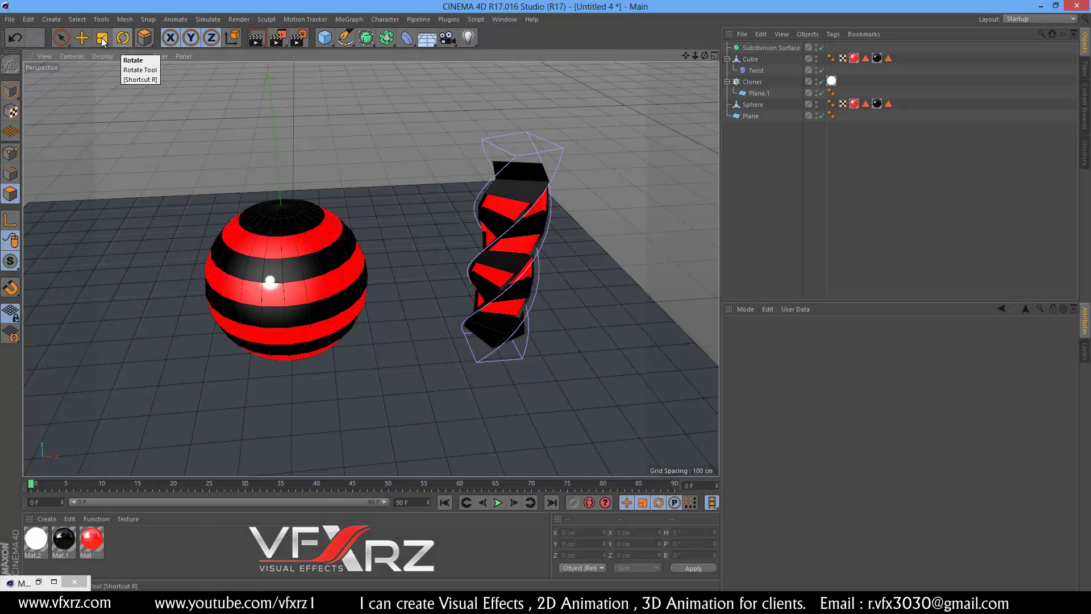
pyautogui.click(93, 22)
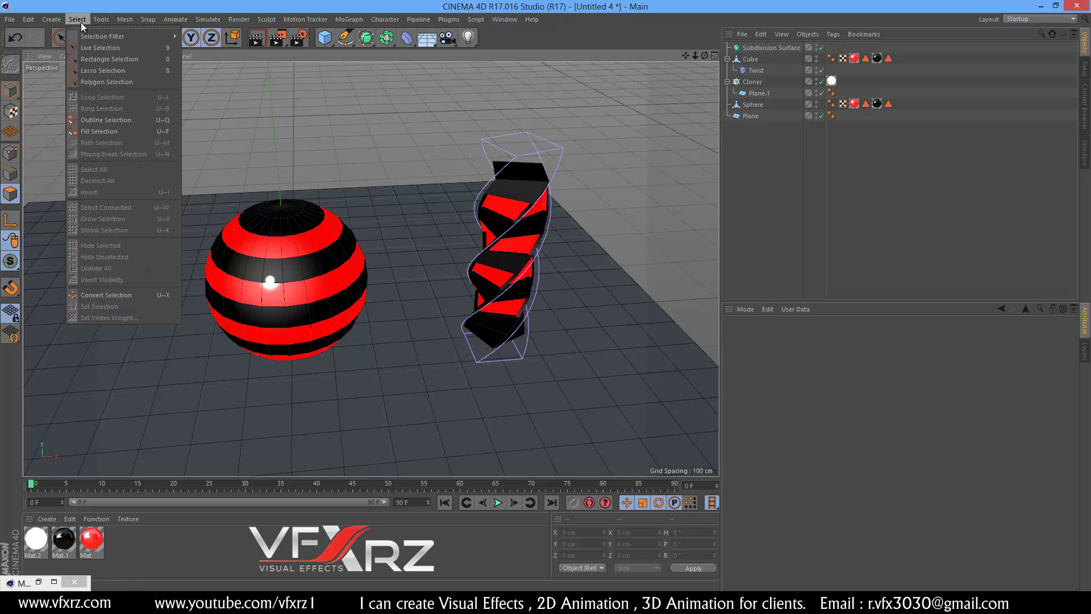
pyautogui.click(80, 22)
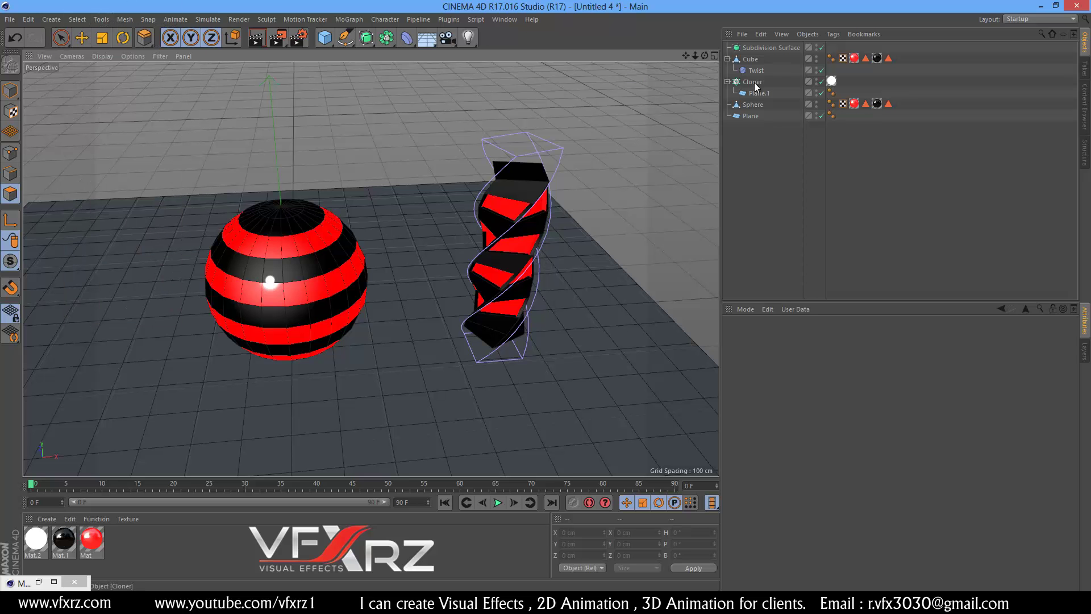
pyautogui.click(756, 104)
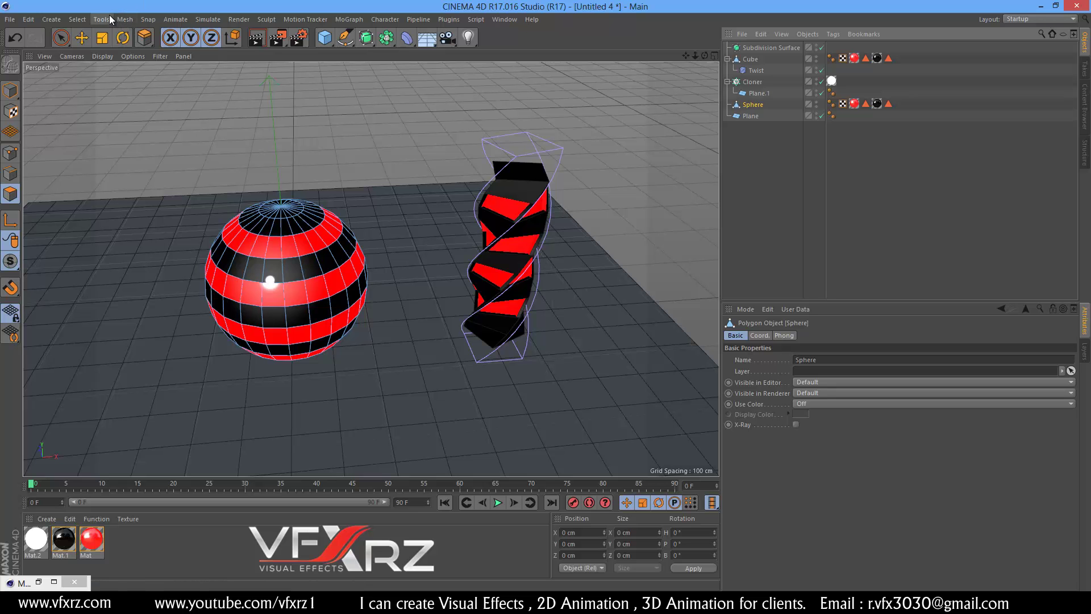
# - Ring-select the sphere's red polygon bands from top to bottom
pyautogui.click(82, 18)
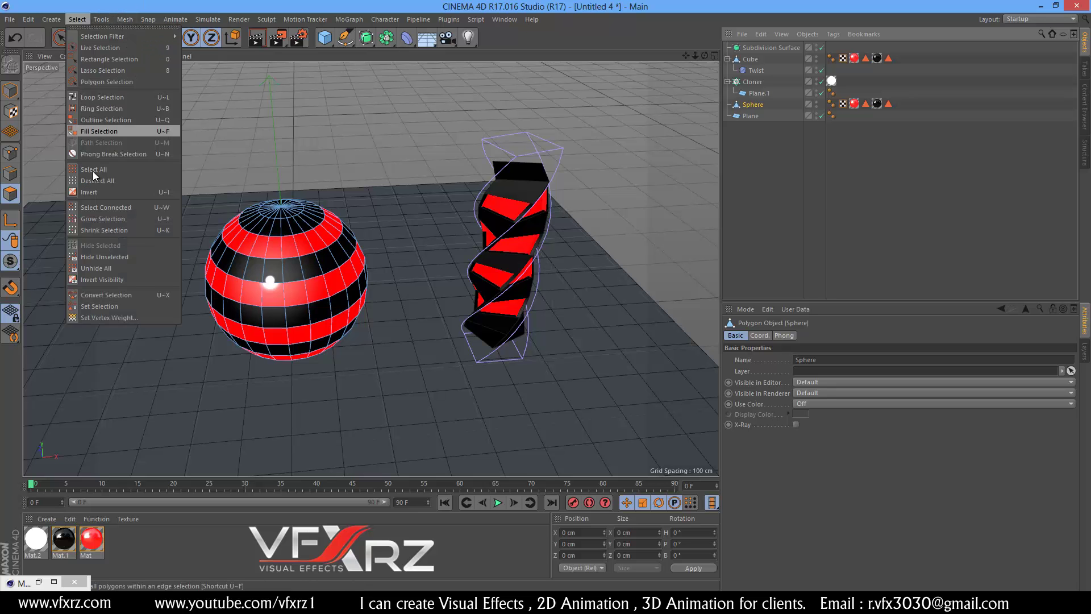
pyautogui.click(84, 109)
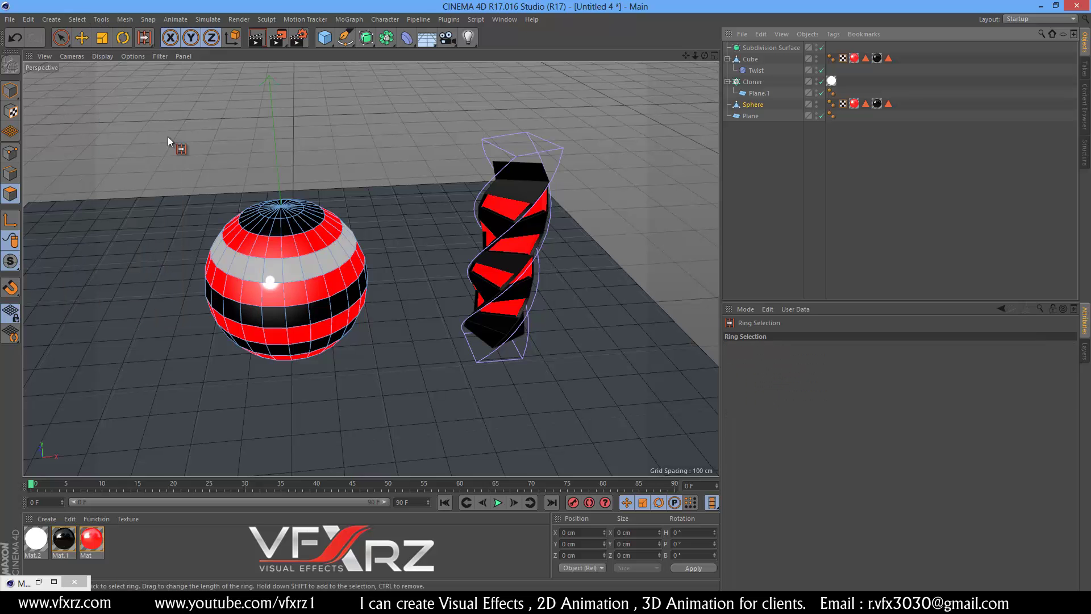
pyautogui.click(257, 244)
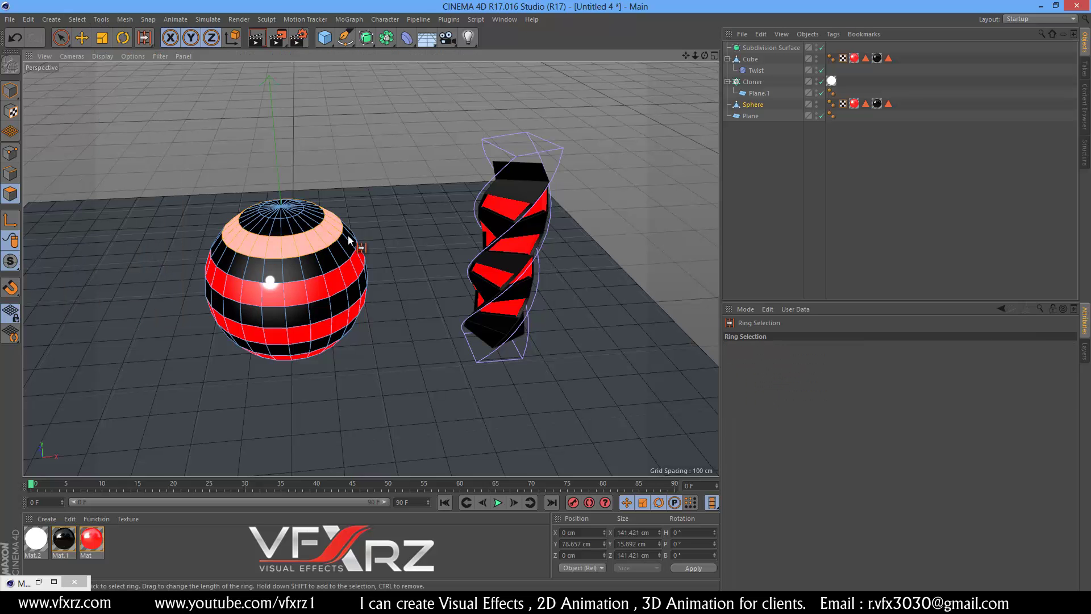
pyautogui.keyDown('shift'); pyautogui.click(271, 291); pyautogui.keyUp('shift')
pyautogui.keyDown('shift'); pyautogui.click(270, 332); pyautogui.keyUp('shift')
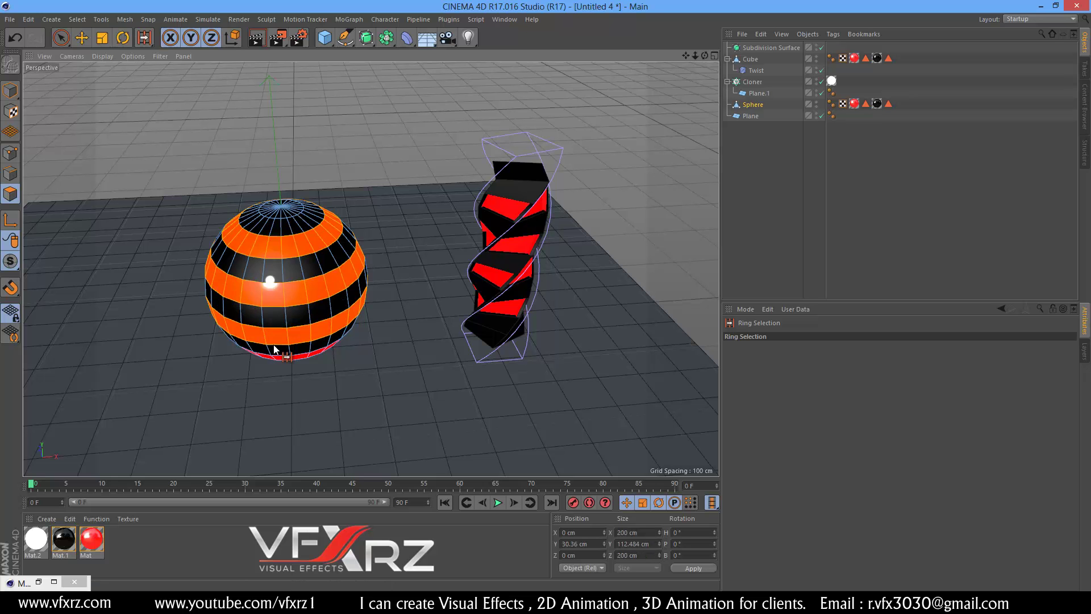
pyautogui.keyDown('shift'); pyautogui.click(275, 357); pyautogui.keyUp('shift')
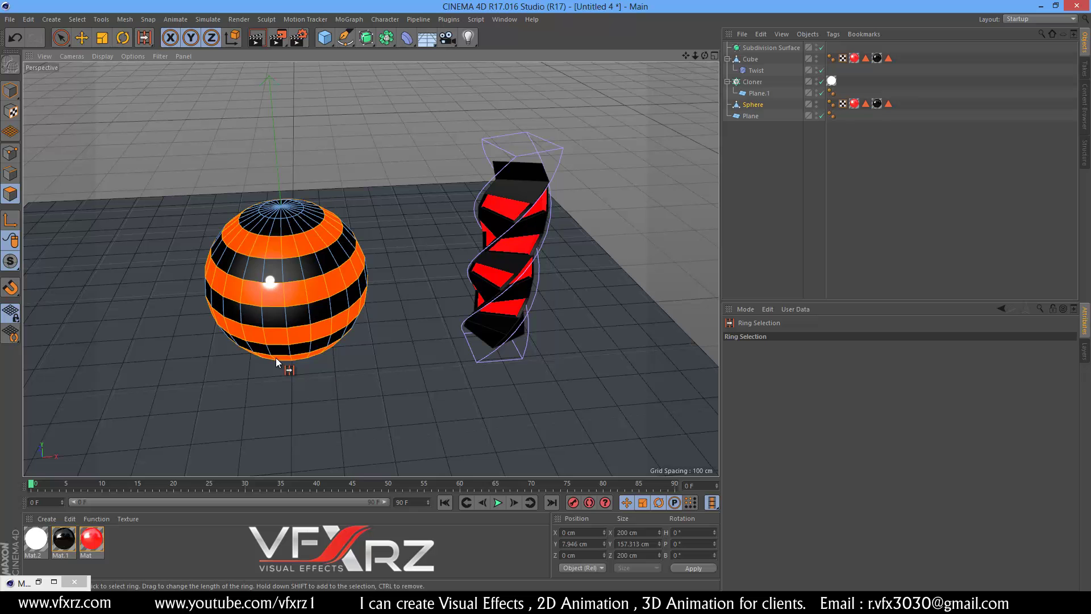
pyautogui.keyDown('alt'); pyautogui.moveTo(280, 226); pyautogui.dragTo(288, 241); pyautogui.keyUp('alt')
pyautogui.keyDown('shift'); pyautogui.click(288, 241); pyautogui.keyUp('shift')
# - Smooth Shift the selected red rings inward by -4.5 cm and preview the render
pyautogui.rightClick(291, 244)
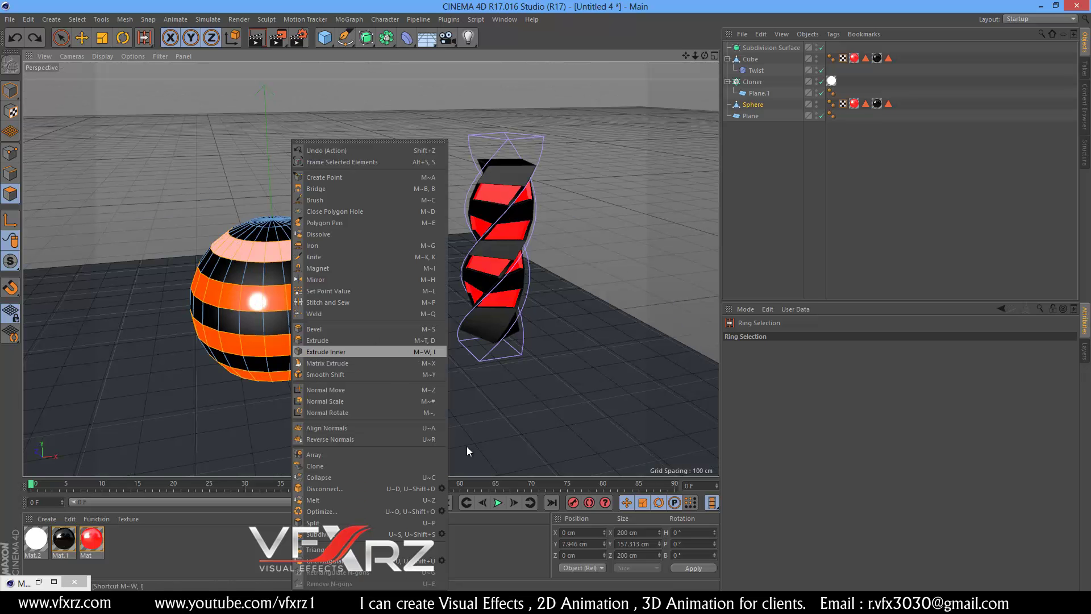
pyautogui.click(301, 375)
pyautogui.moveTo(281, 250); pyautogui.dragTo(548, 296)
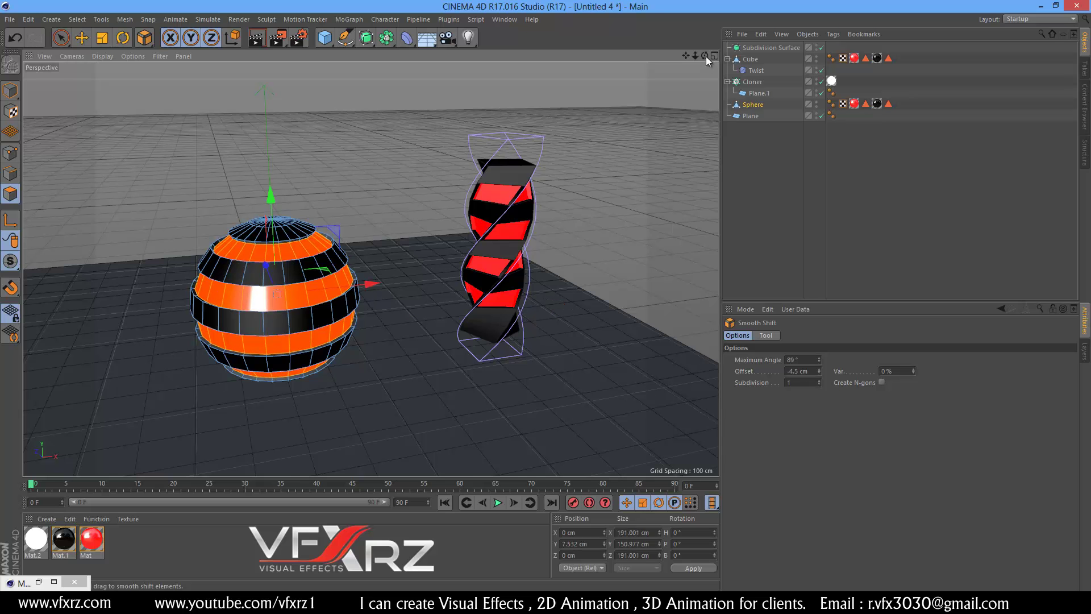
pyautogui.click(263, 39)
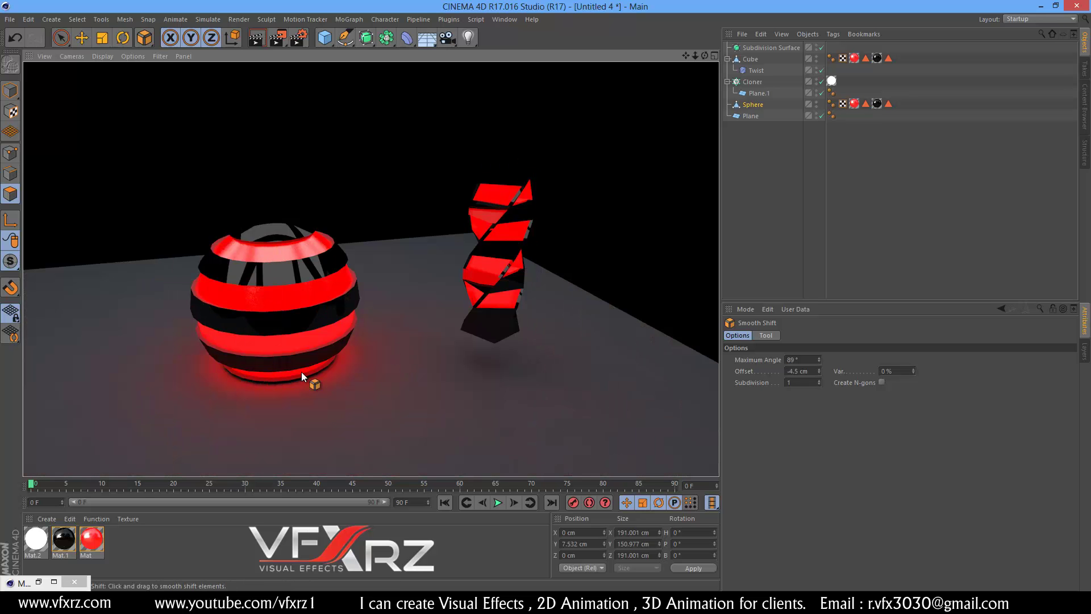
pyautogui.click(755, 71)
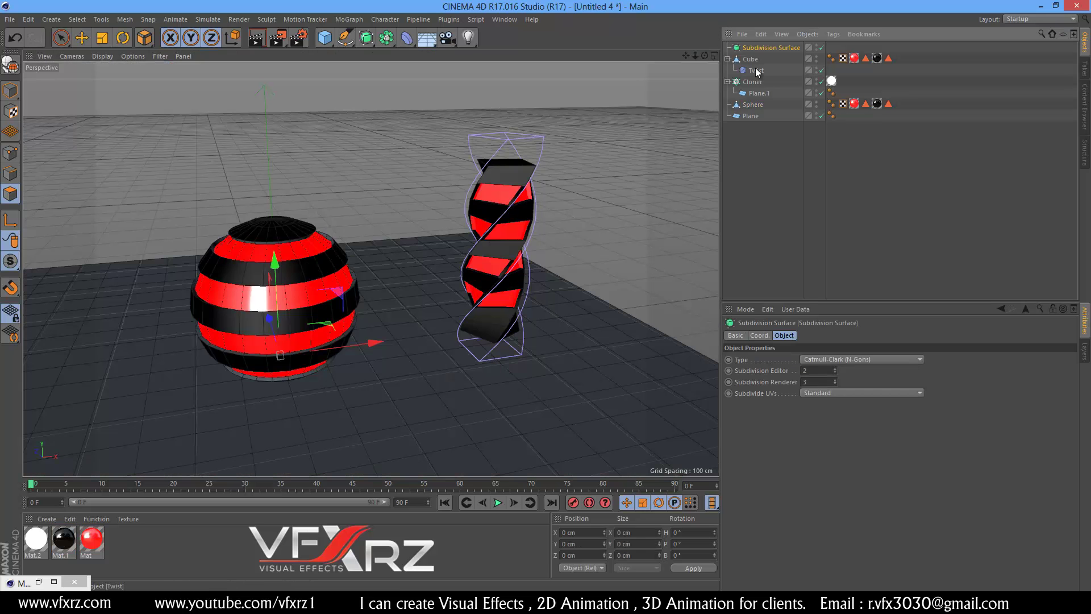
# - Scale the Sphere object down to 40 cm on each axis
pyautogui.click(753, 106)
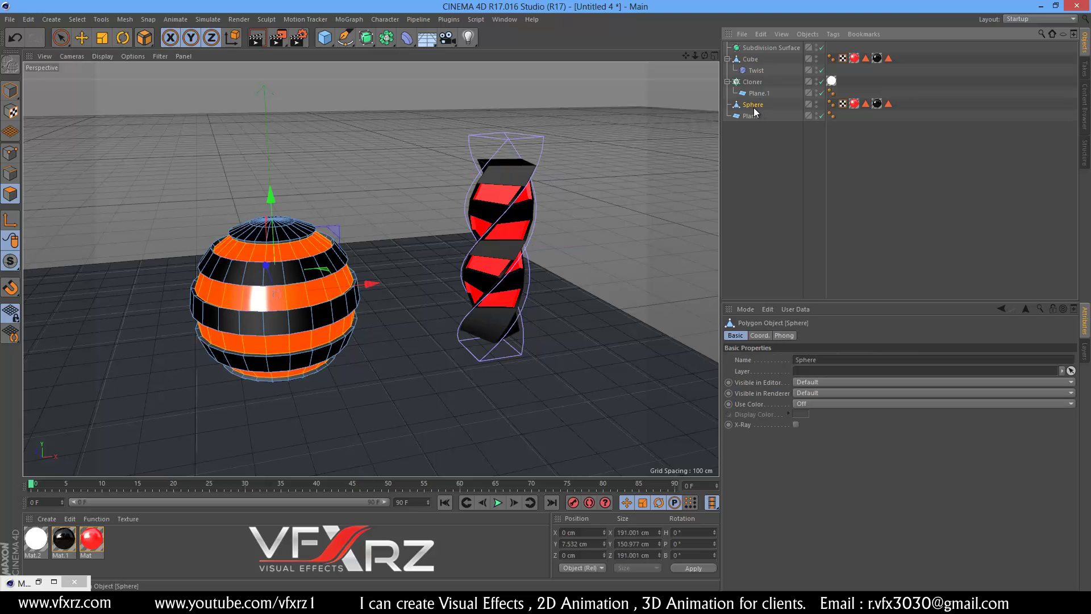
pyautogui.click(11, 92)
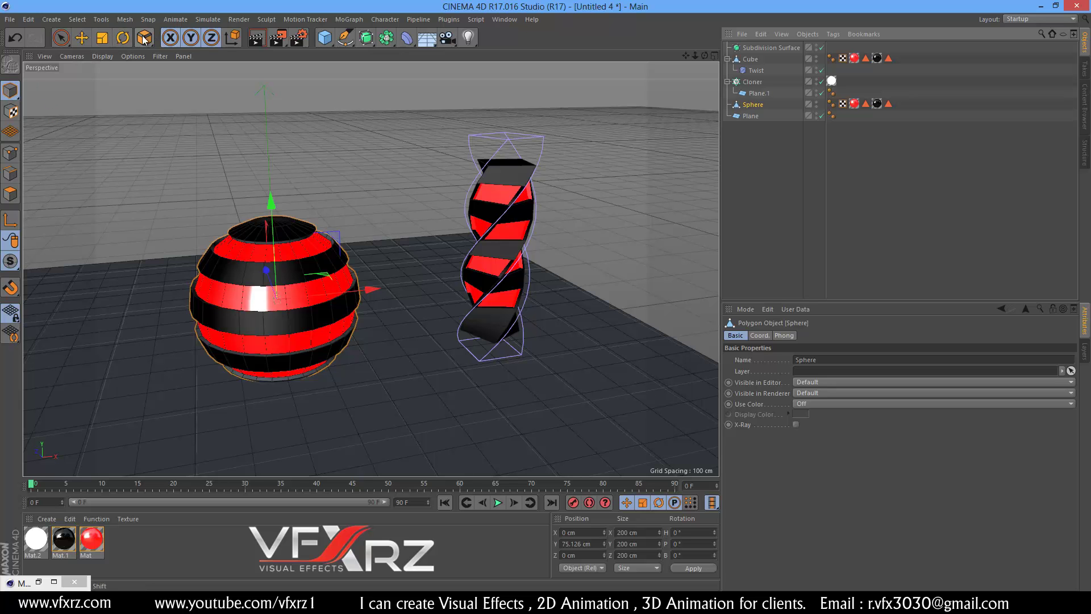
pyautogui.click(102, 38)
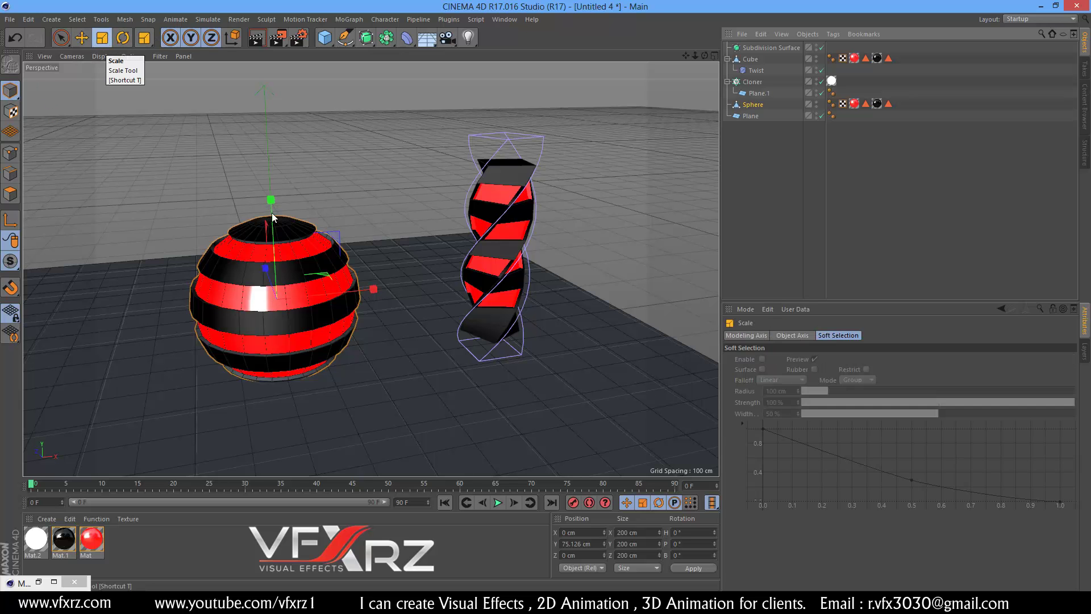
pyautogui.moveTo(361, 210); pyautogui.dragTo(92, 383)
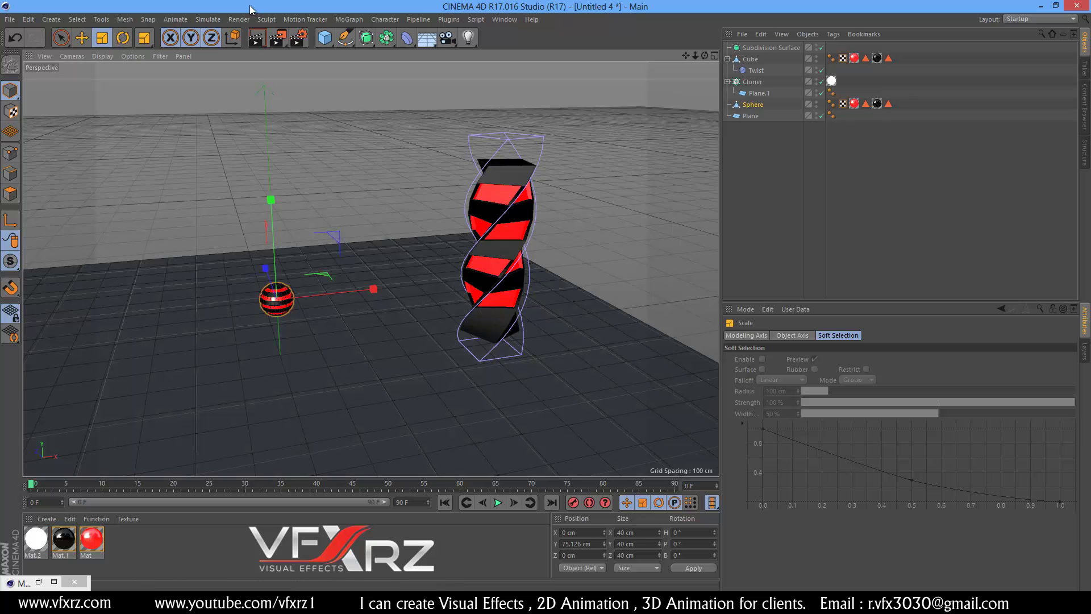
pyautogui.click(320, 20)
# - Create a Cloner and place the striped Sphere inside it as Cloner.1
pyautogui.moveTo(348, 19)
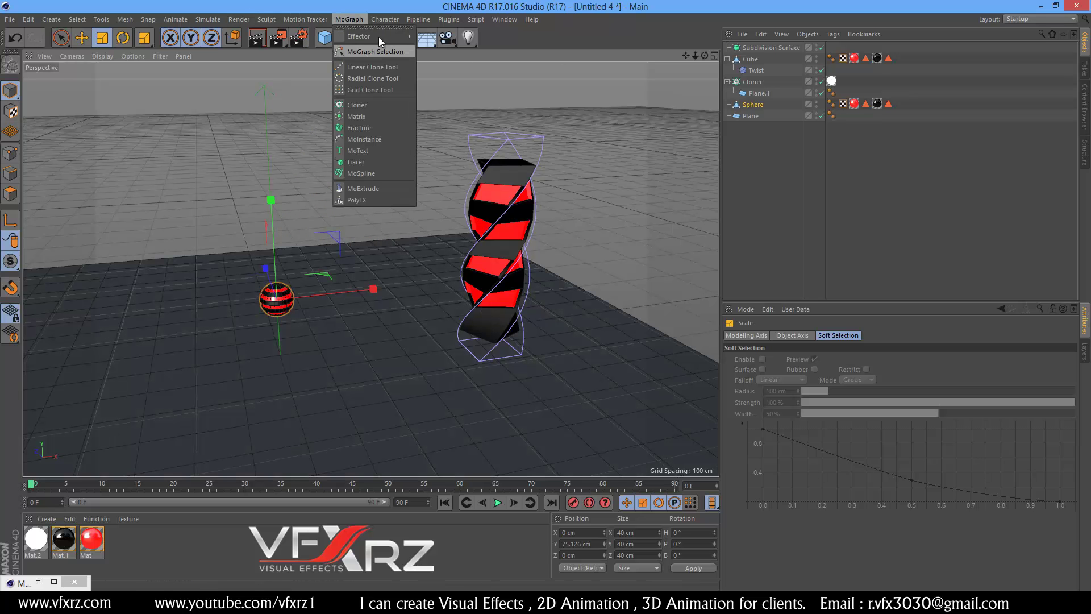
pyautogui.click(358, 105)
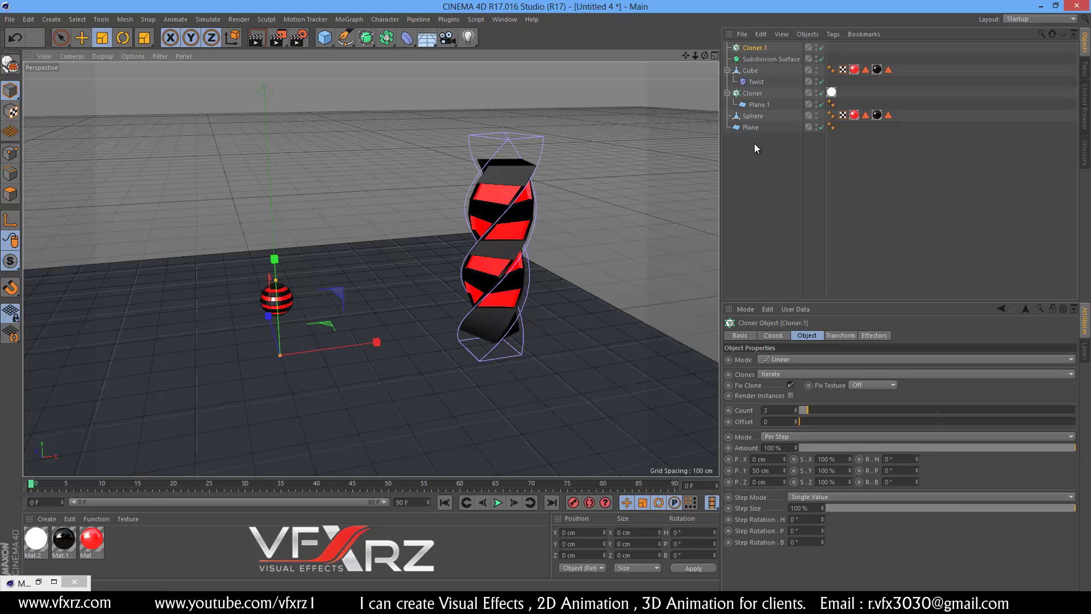
pyautogui.moveTo(753, 115); pyautogui.dragTo(766, 54)
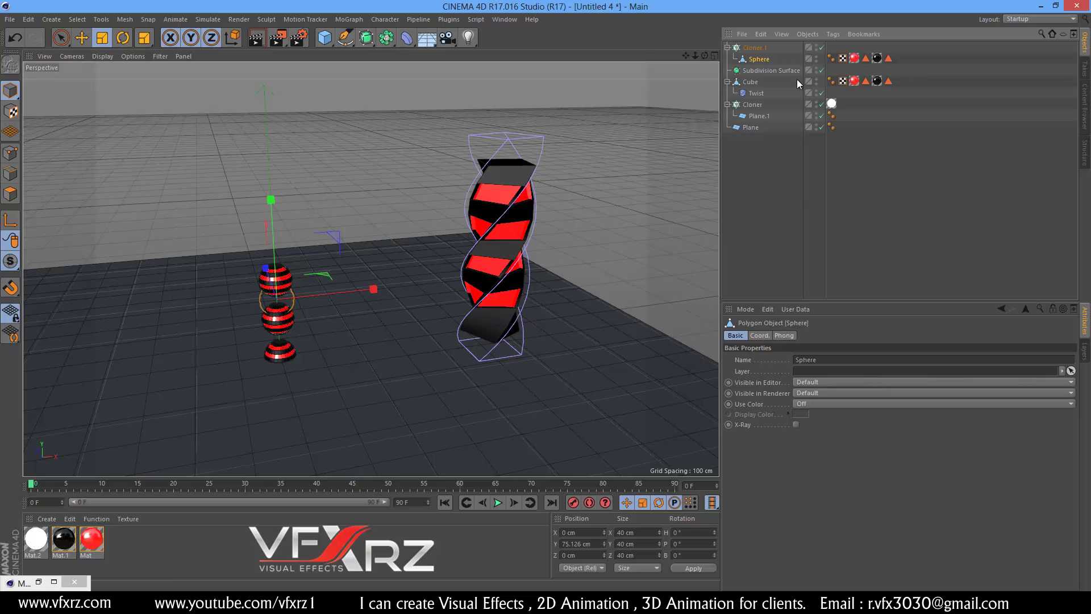
# - Set Cloner.1 to Radial on the XZ plane, raise it, and use 13 clones at 220 cm radius
pyautogui.click(754, 47)
pyautogui.click(799, 359)
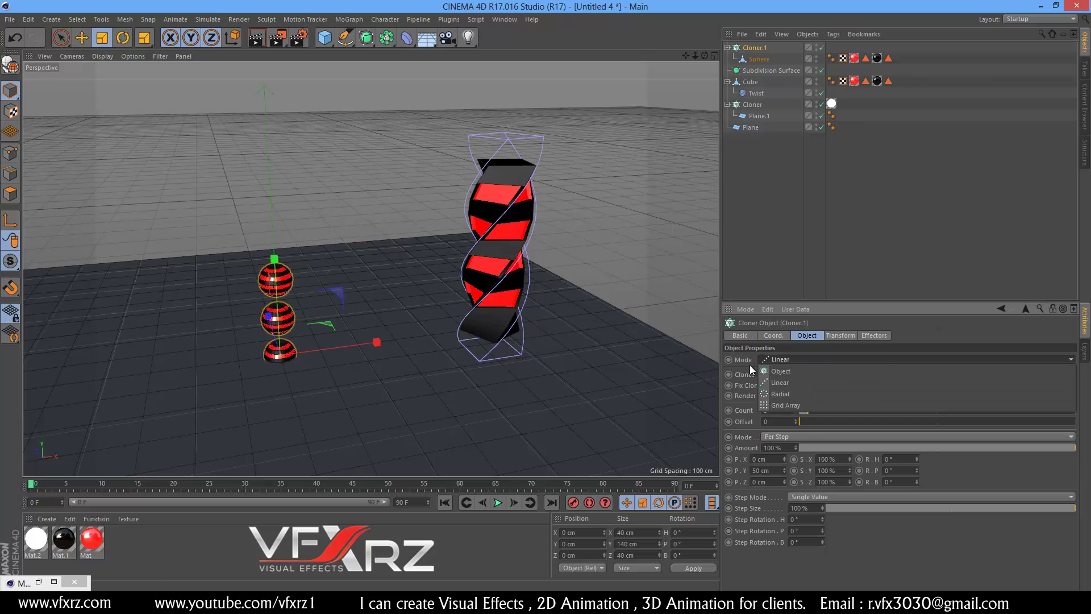
pyautogui.click(790, 392)
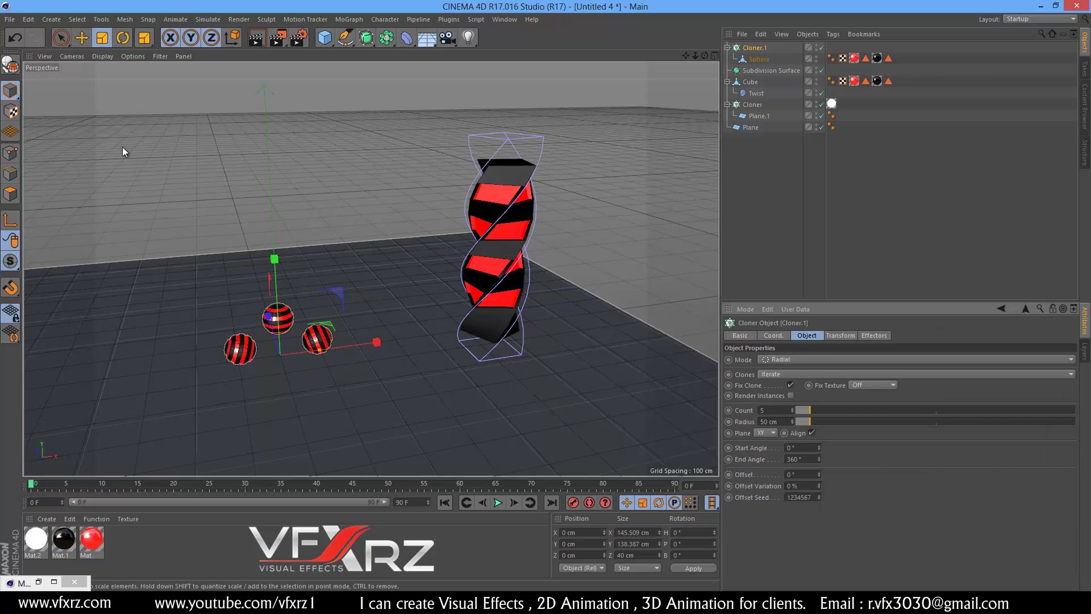
pyautogui.press('e')
pyautogui.moveTo(278, 257); pyautogui.dragTo(282, 197)
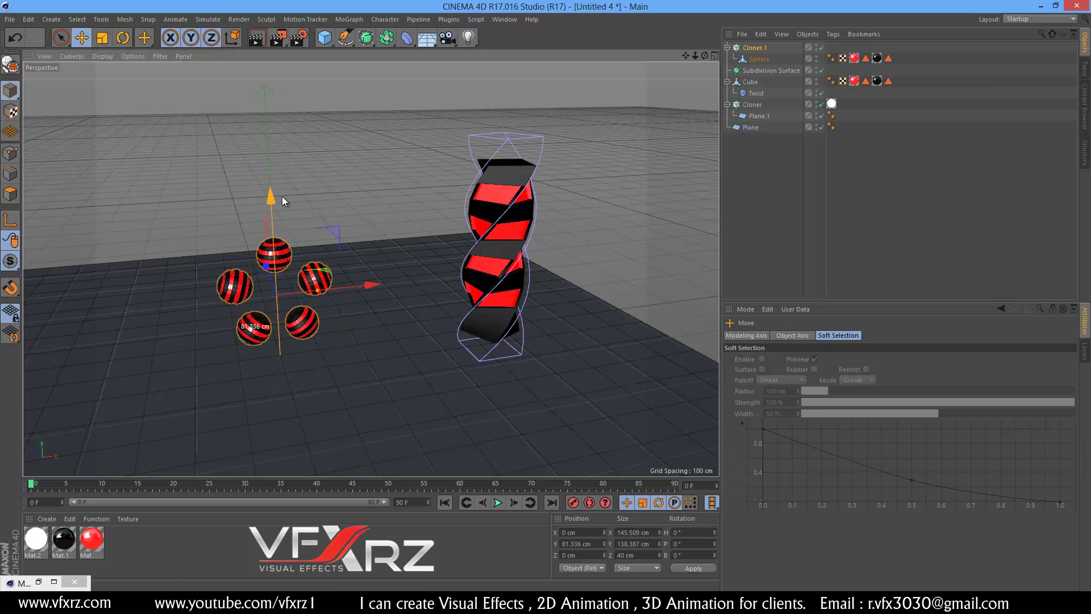
pyautogui.click(756, 49)
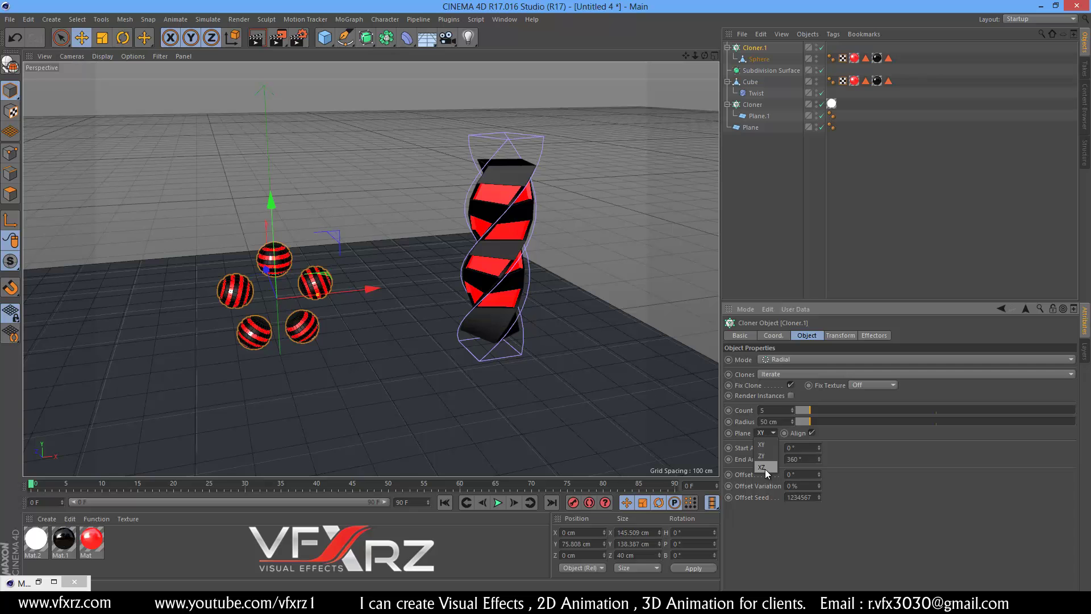
pyautogui.click(765, 467)
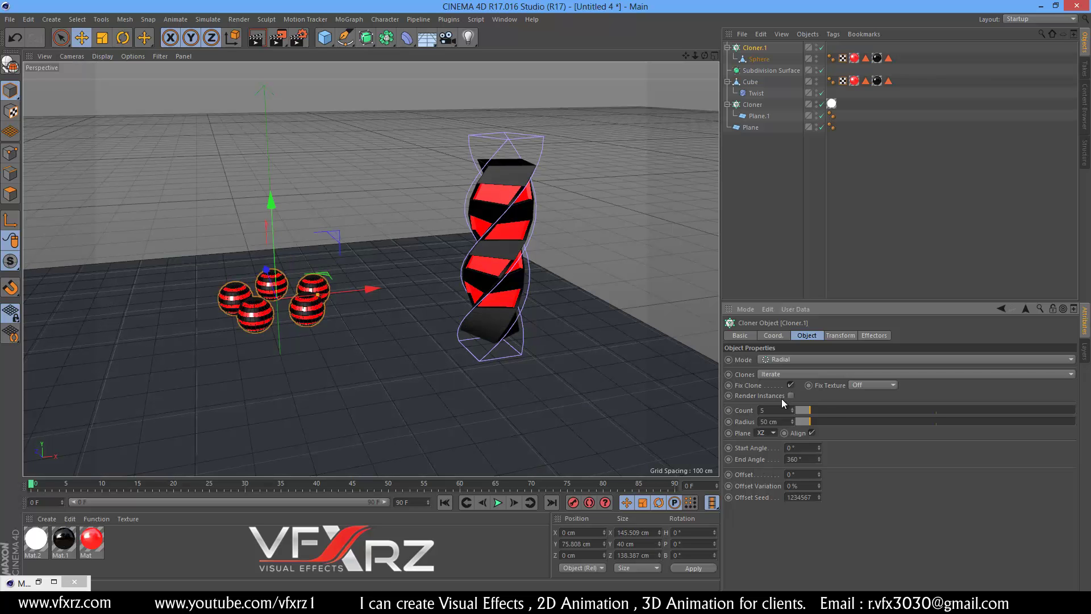
pyautogui.moveTo(811, 408); pyautogui.dragTo(855, 423)
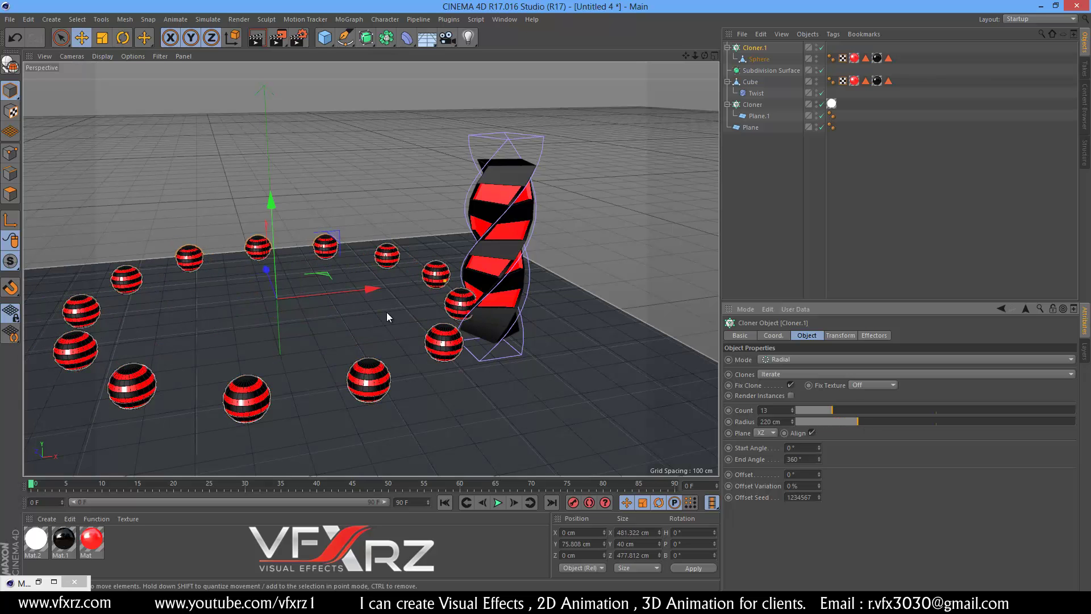
# - Shift the Cloner.1 sphere ring along Z toward the camera
pyautogui.moveTo(273, 292); pyautogui.dragTo(288, 318)
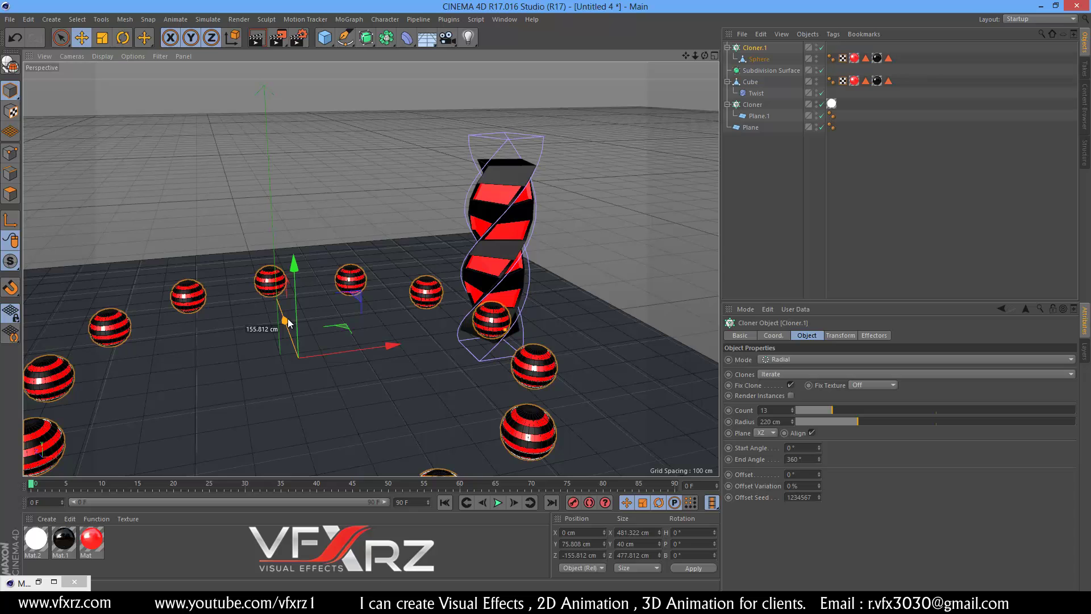
pyautogui.moveTo(686, 56); pyautogui.dragTo(545, 299)
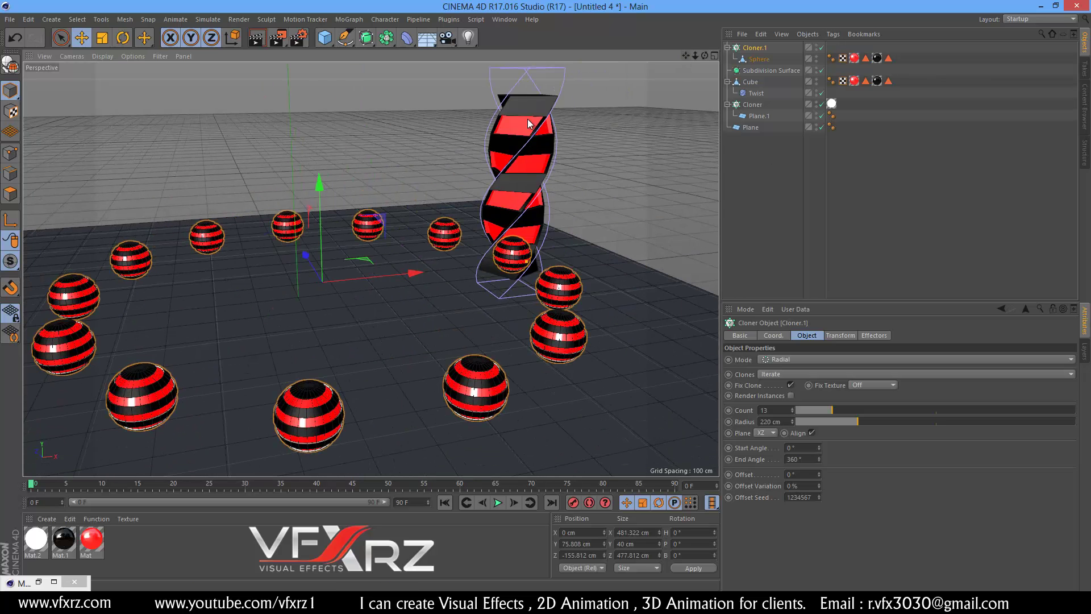
pyautogui.moveTo(704, 56); pyautogui.dragTo(527, 64)
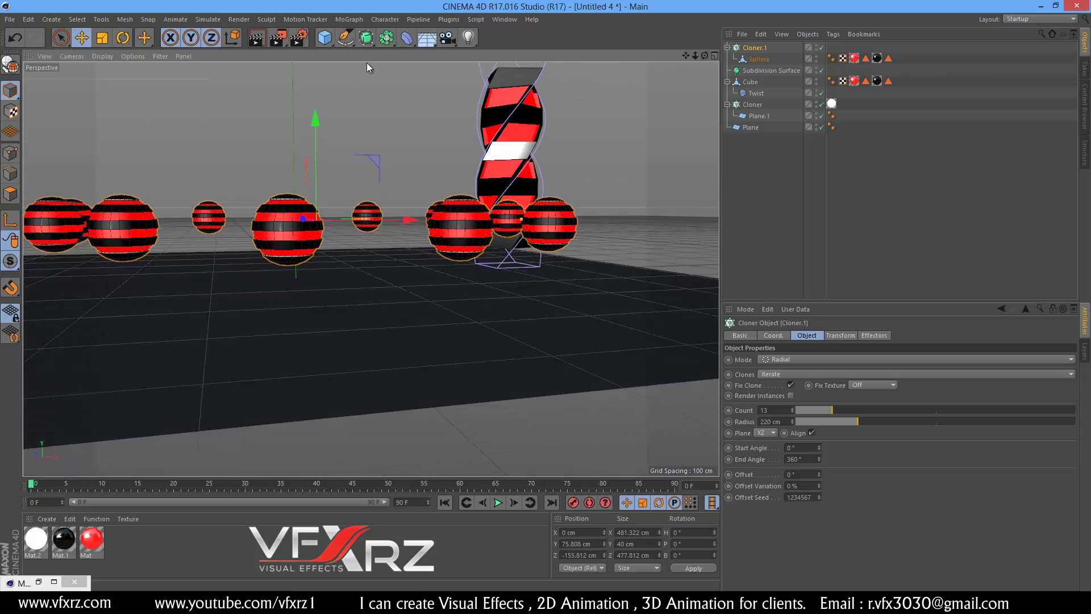
pyautogui.moveTo(316, 122); pyautogui.dragTo(315, 180)
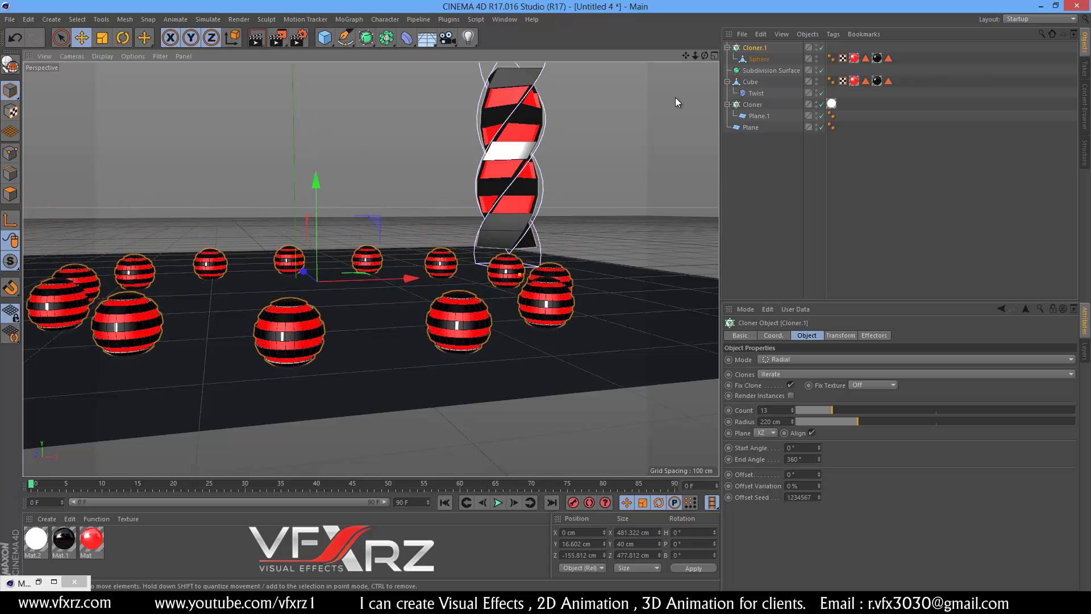
# - Lower the twisted Cube column and centre it inside the sphere ring
pyautogui.click(751, 82)
pyautogui.moveTo(512, 78); pyautogui.dragTo(509, 116)
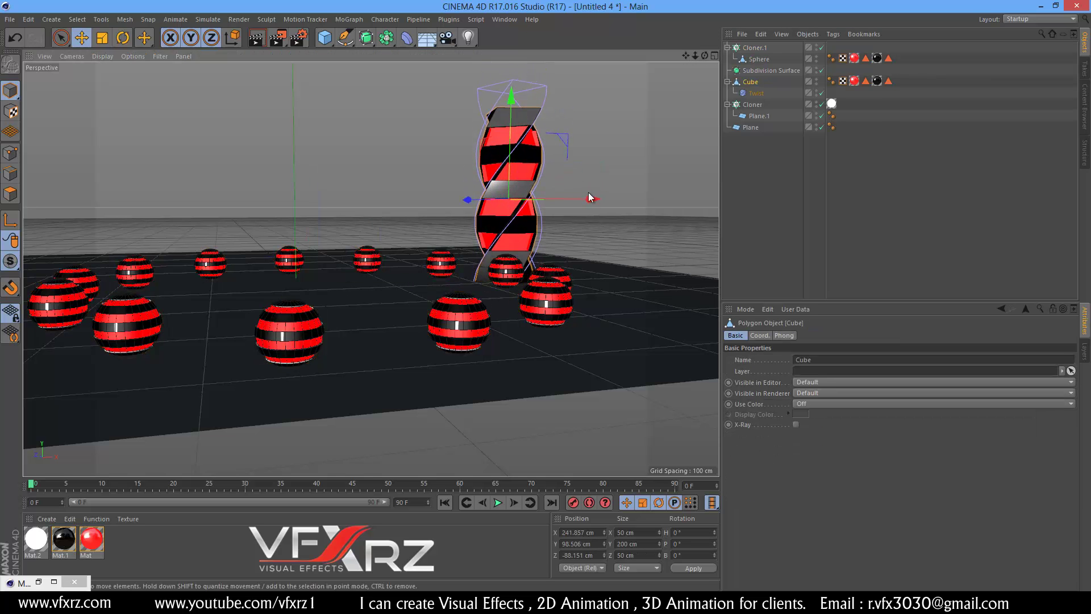
pyautogui.moveTo(705, 55); pyautogui.dragTo(565, 263)
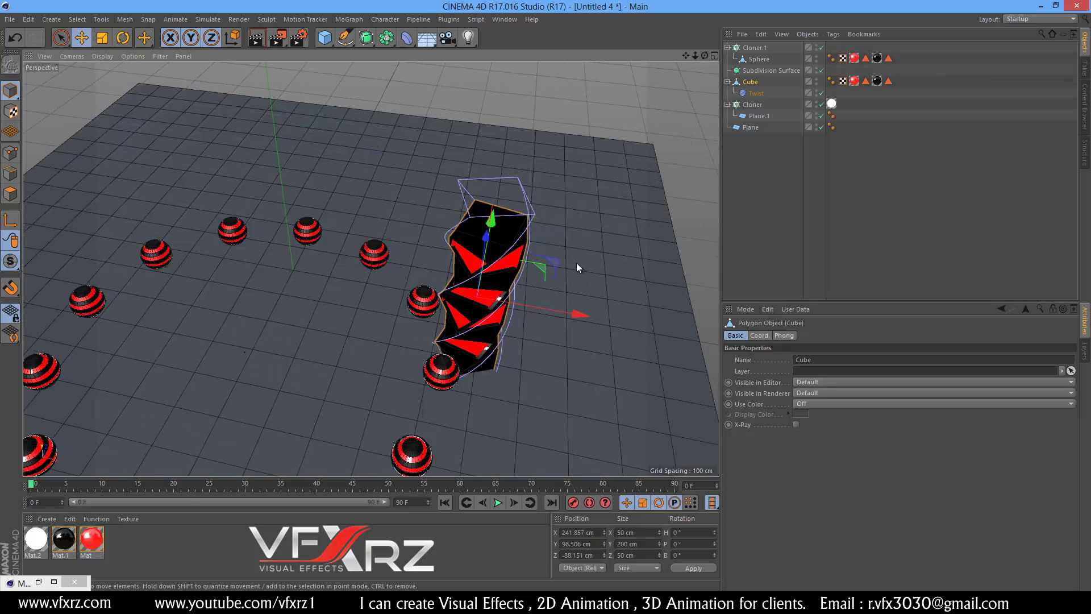
pyautogui.moveTo(581, 308); pyautogui.dragTo(358, 332)
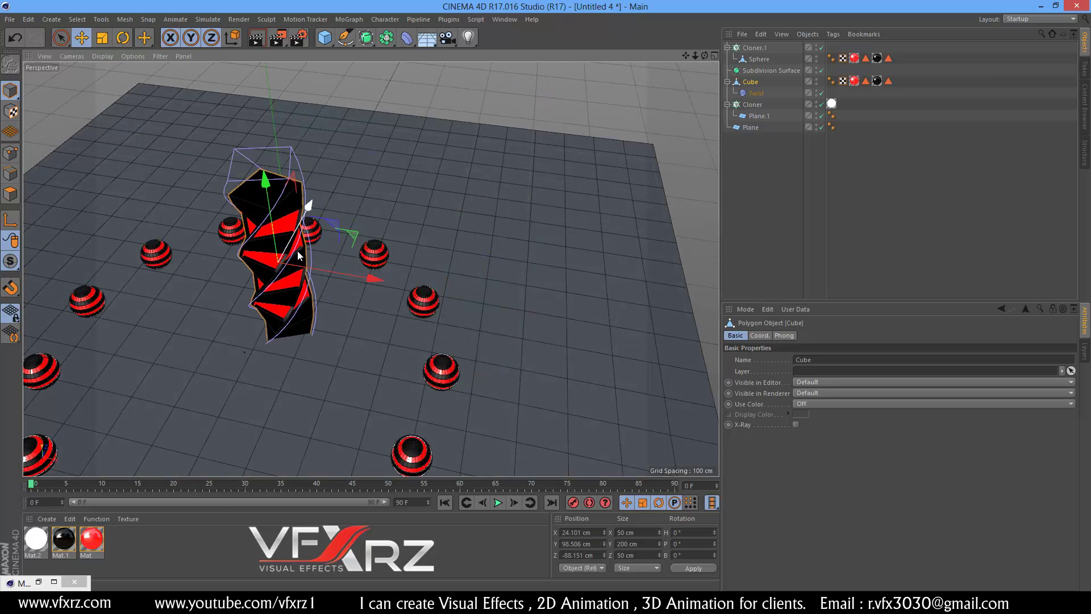
pyautogui.moveTo(378, 206); pyautogui.dragTo(290, 295)
pyautogui.moveTo(688, 57); pyautogui.dragTo(544, 295)
pyautogui.click(750, 48)
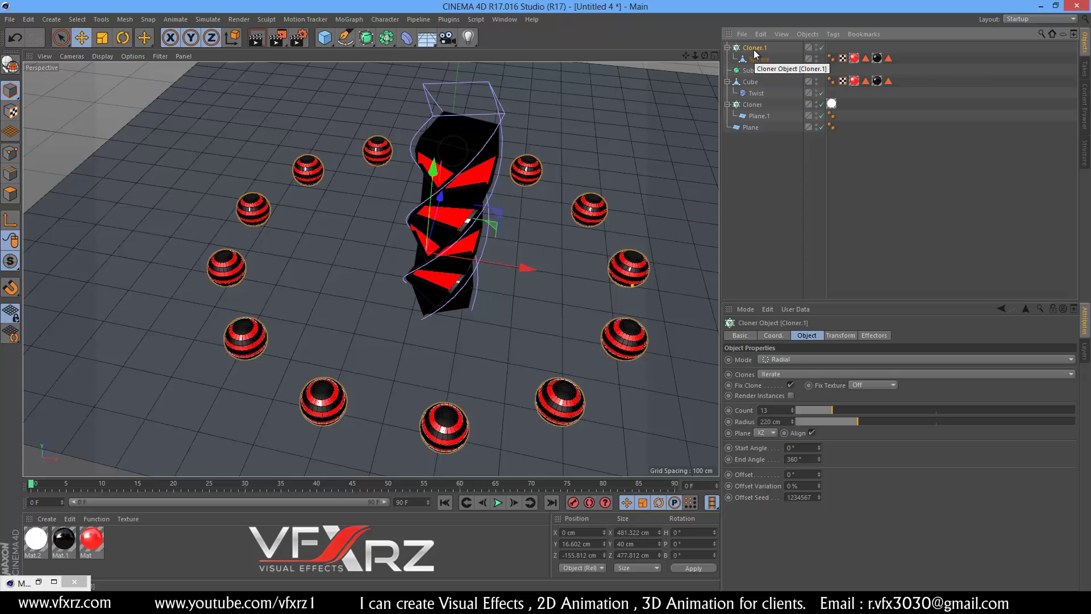
# - Duplicate the ring as Cloner.2 with a 124 cm inner radius
pyautogui.hotkey('ctrl', 'c')
pyautogui.hotkey('ctrl', 'v')
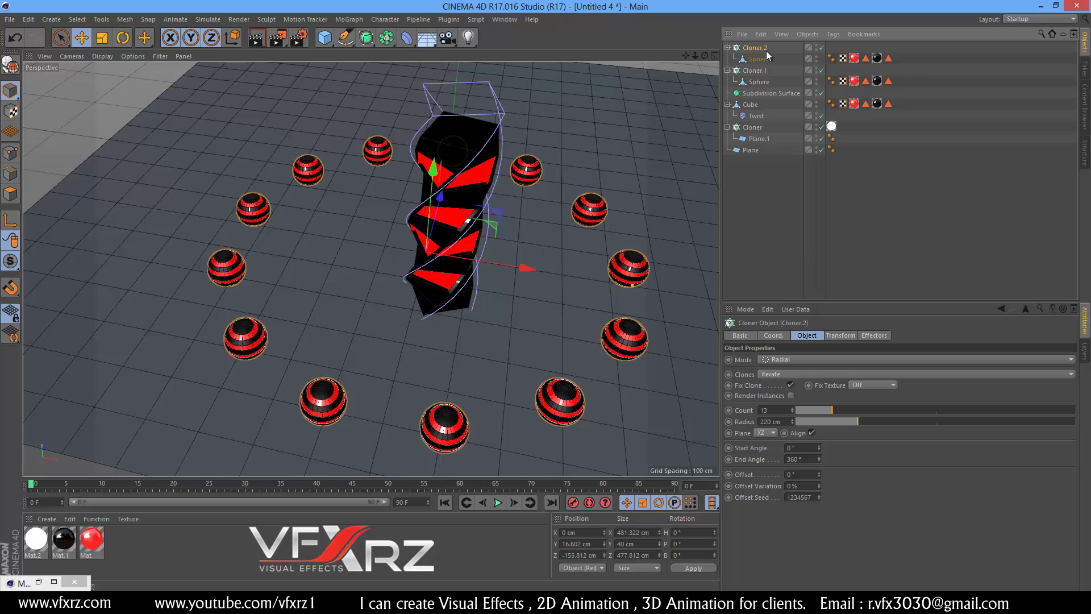
pyautogui.moveTo(837, 419); pyautogui.dragTo(831, 424)
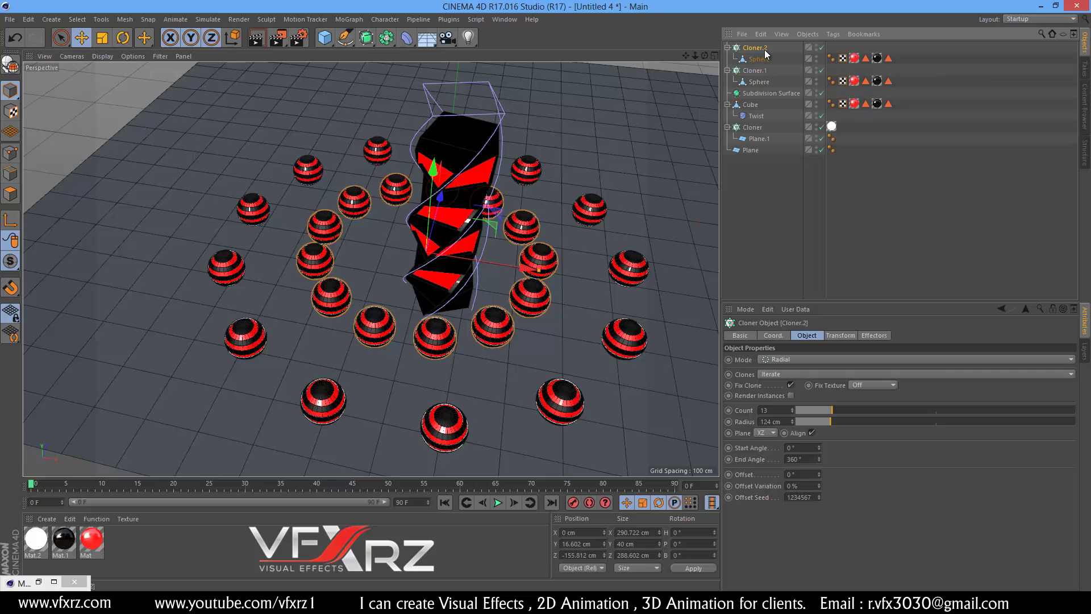
# - Duplicate again as Cloner.3 with a 323 cm outer radius
pyautogui.hotkey('ctrl', 'c')
pyautogui.hotkey('ctrl', 'v')
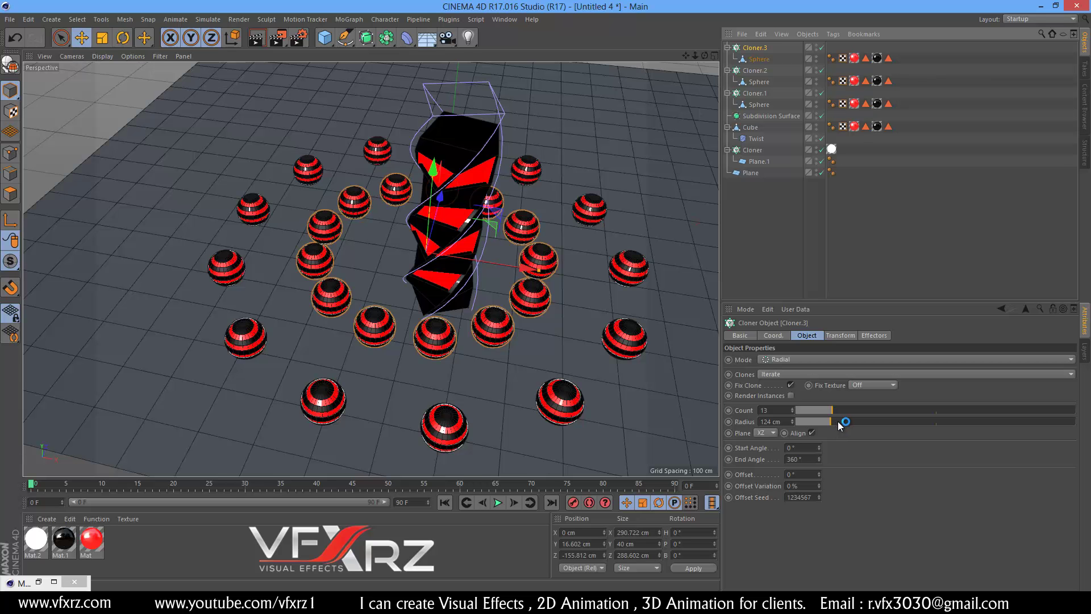
pyautogui.moveTo(840, 423); pyautogui.dragTo(886, 427)
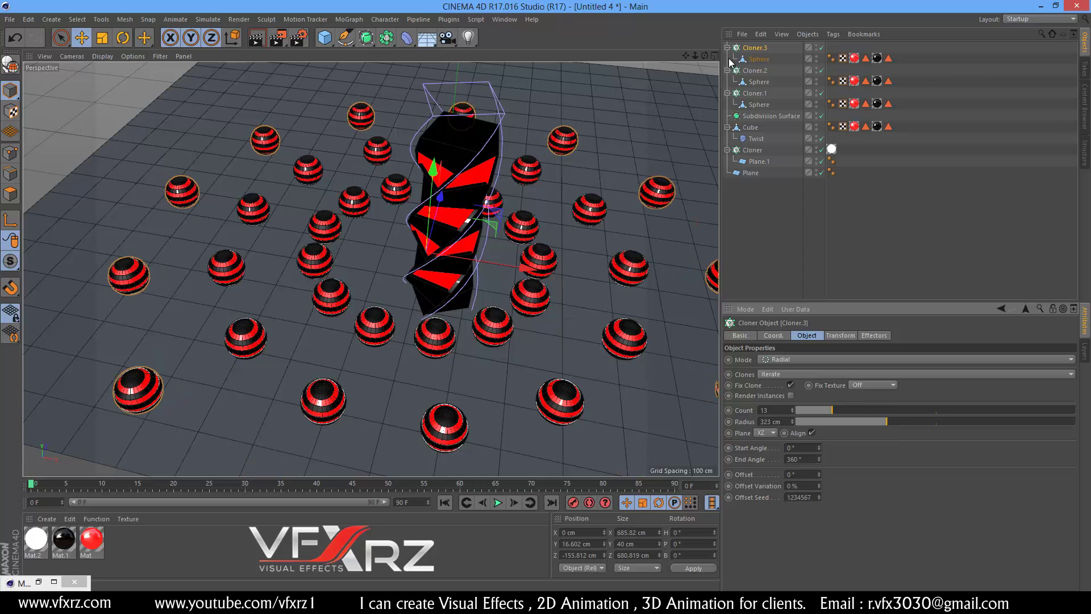
pyautogui.moveTo(685, 55); pyautogui.dragTo(545, 305)
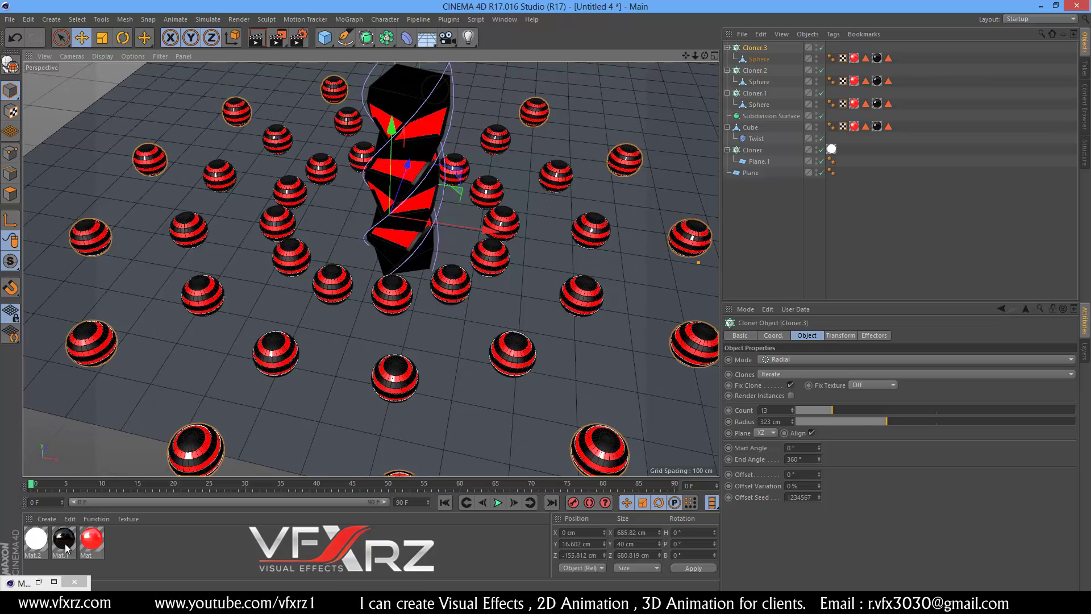
# - Apply the black material Mat.1 to the floor Plane
pyautogui.click(68, 543)
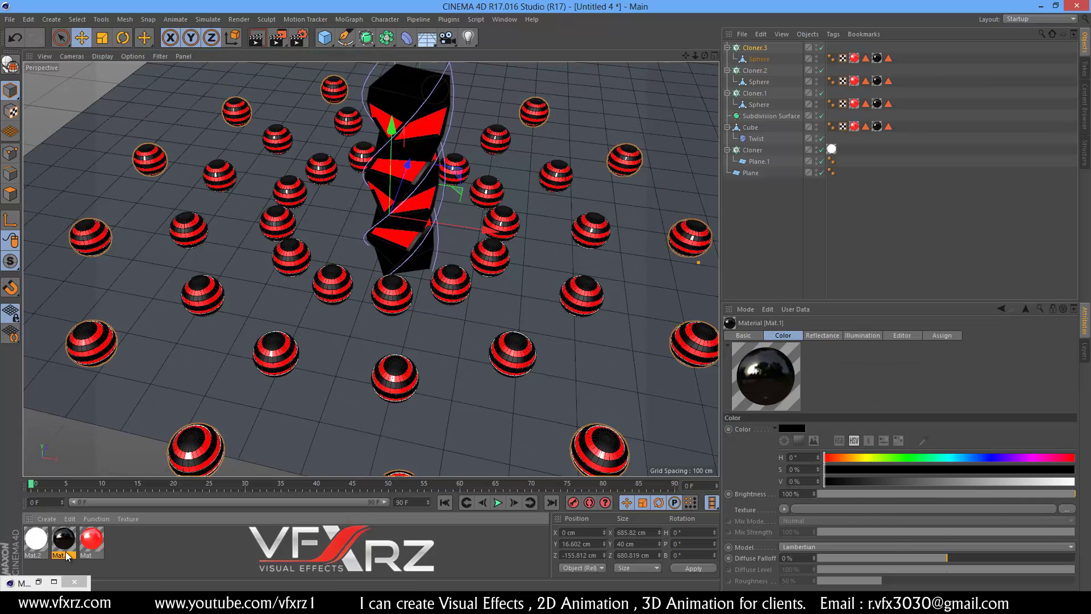
pyautogui.moveTo(66, 553); pyautogui.dragTo(750, 175)
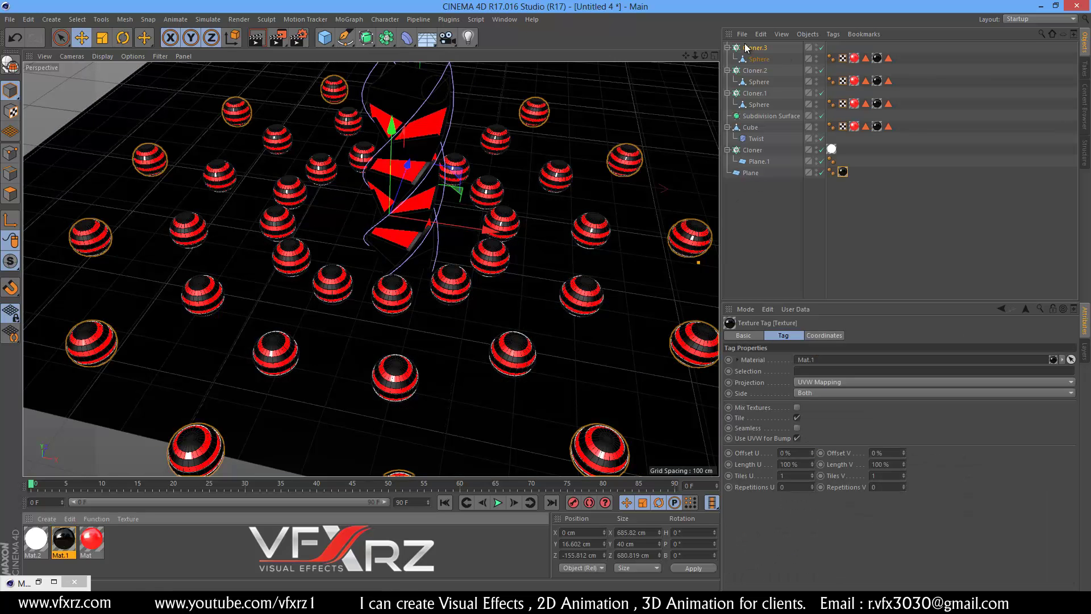
pyautogui.moveTo(708, 55); pyautogui.dragTo(634, 88)
# - Widen the floor Plane to about 1300 cm, past the outer ring
pyautogui.click(634, 87)
pyautogui.scroll(3, 634, 87)
pyautogui.keyDown('alt'); pyautogui.moveTo(548, 299); pyautogui.dragTo(492, 76); pyautogui.keyUp('alt')
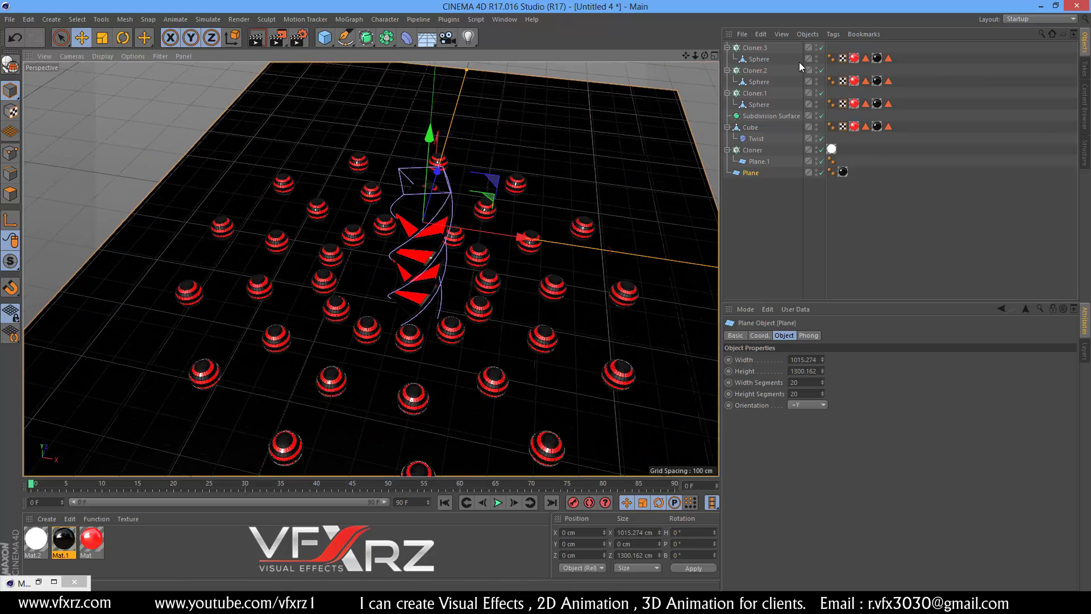
pyautogui.moveTo(690, 55); pyautogui.dragTo(546, 295)
# - Frame the spheres and column from a new angle and render a preview
pyautogui.moveTo(695, 55); pyautogui.dragTo(546, 295)
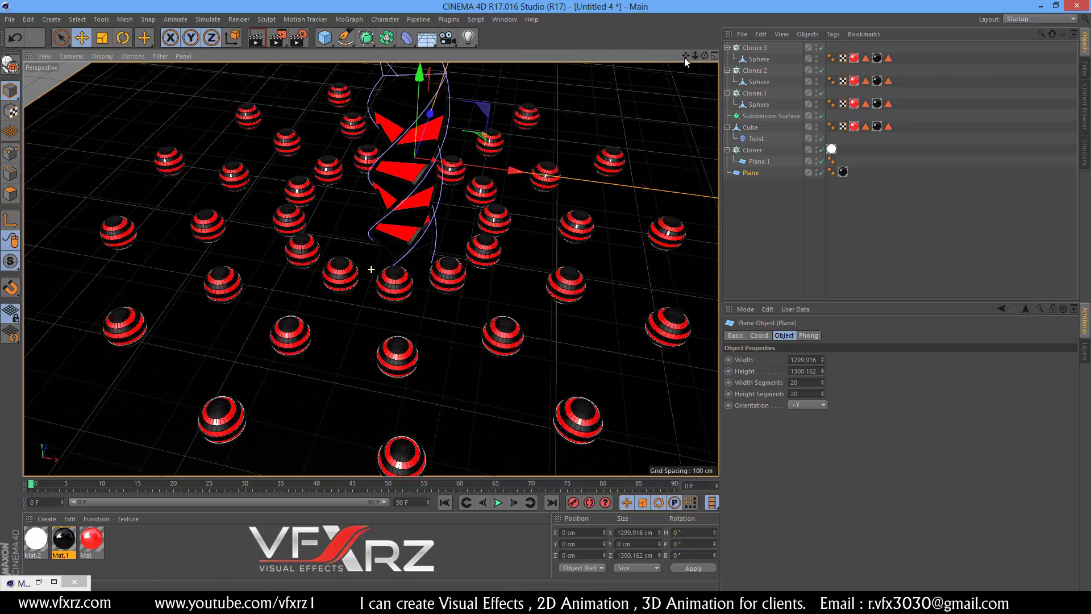
pyautogui.moveTo(702, 56); pyautogui.dragTo(547, 294)
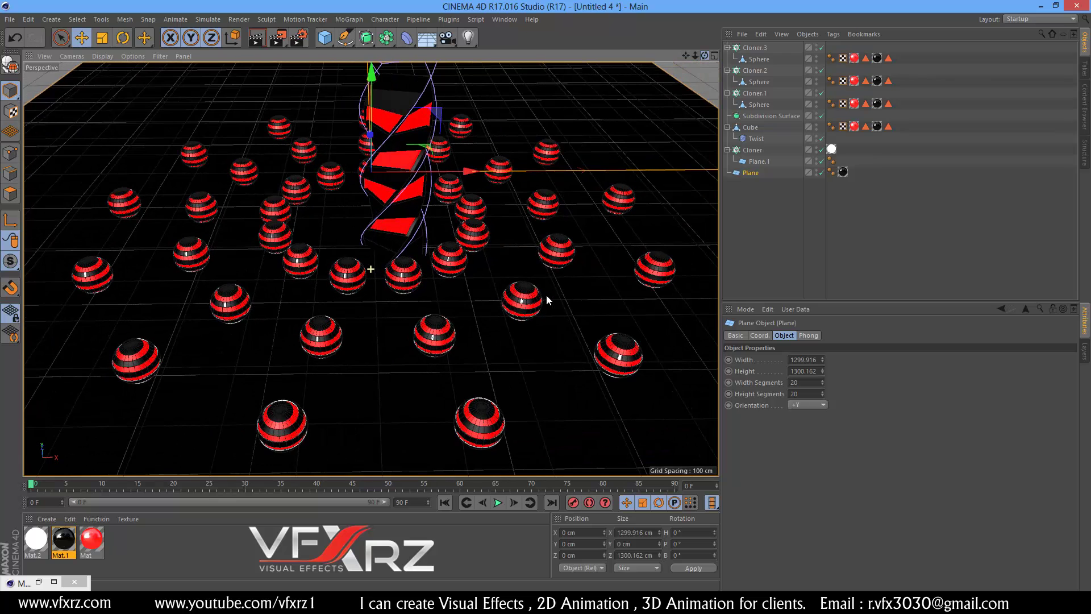
pyautogui.click(256, 38)
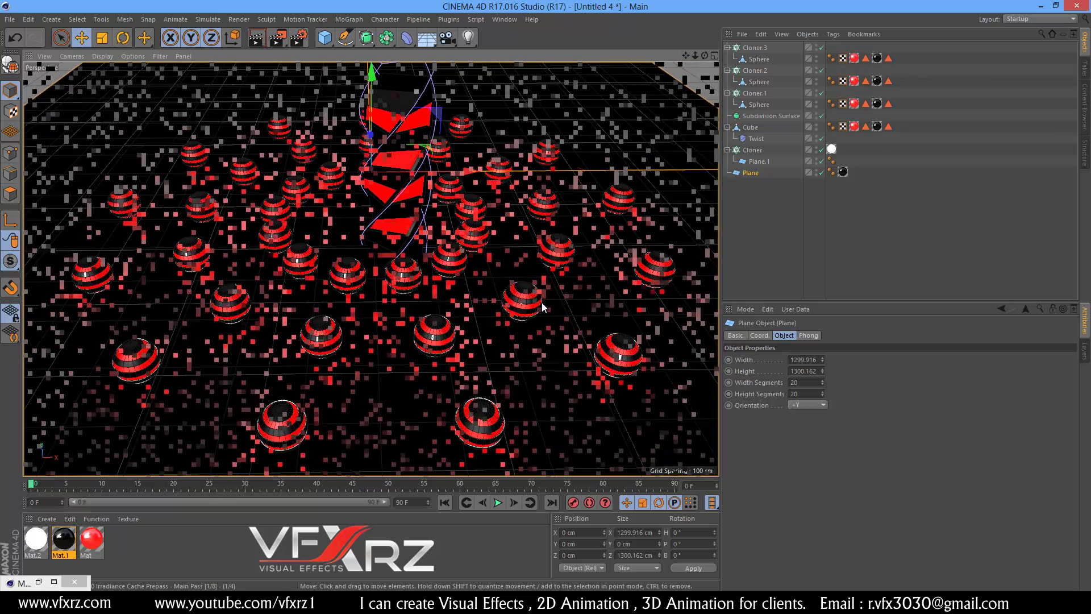